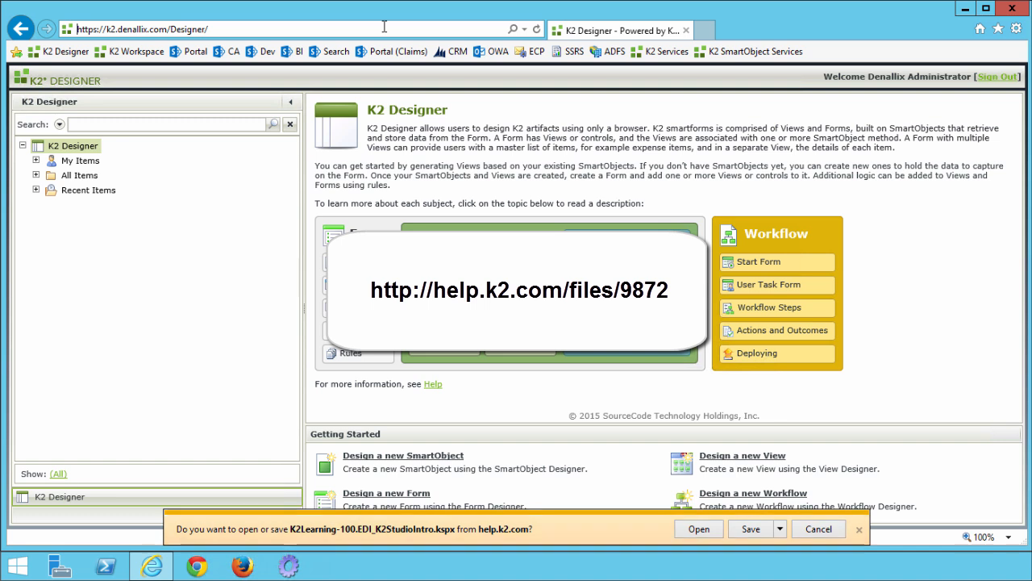
Save K2Learning-100.EDI_K2StudioIntro.kspx to the Desktop with Save as, then close the download-complete notice.
left_click(781, 530)
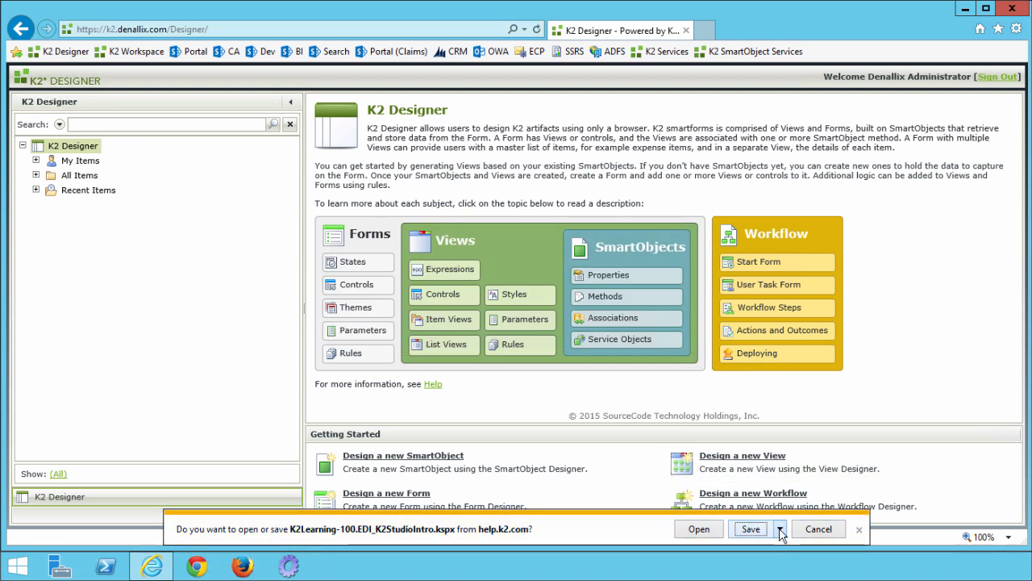
left_click(780, 531)
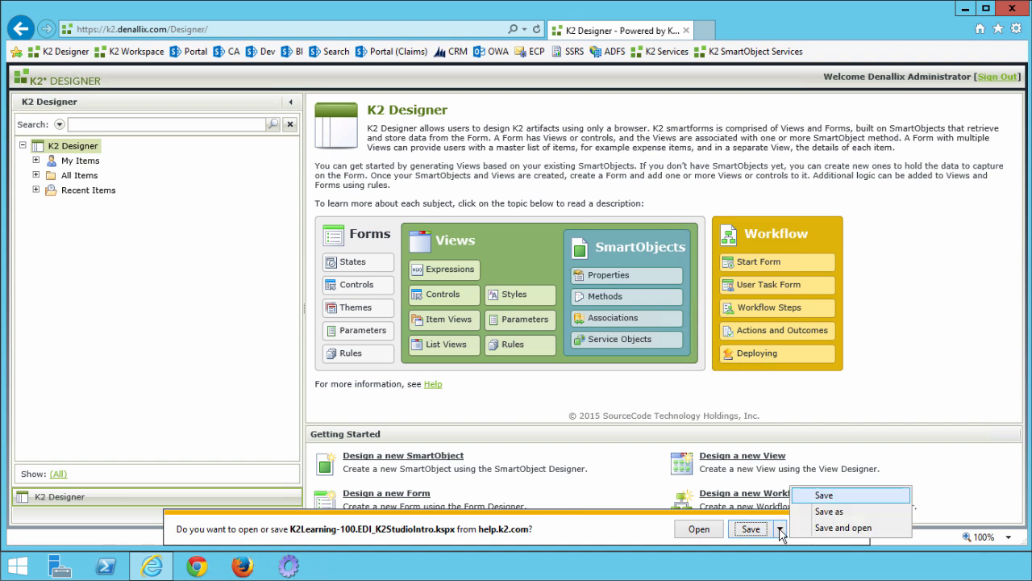
left_click(829, 511)
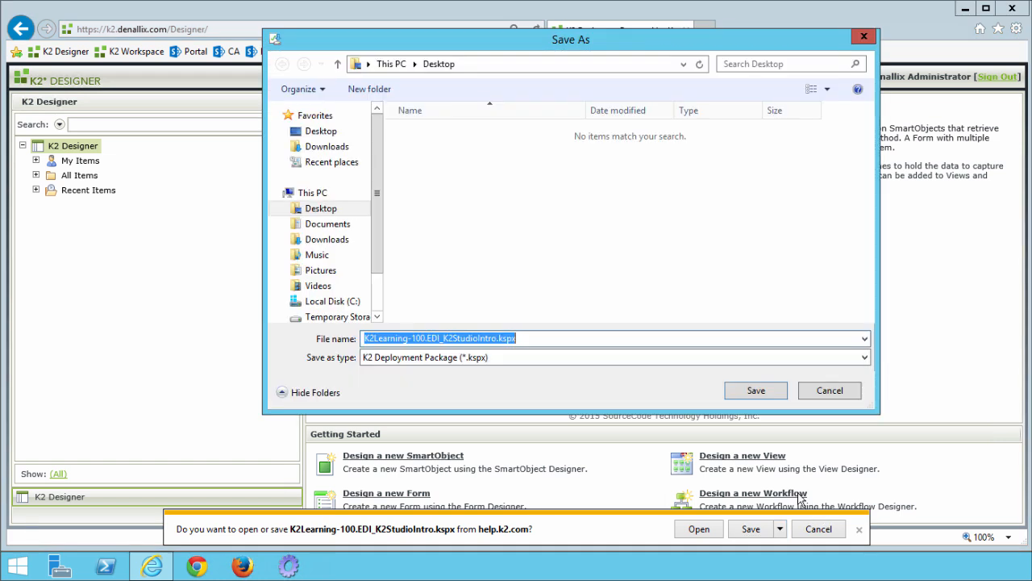
left_click(329, 131)
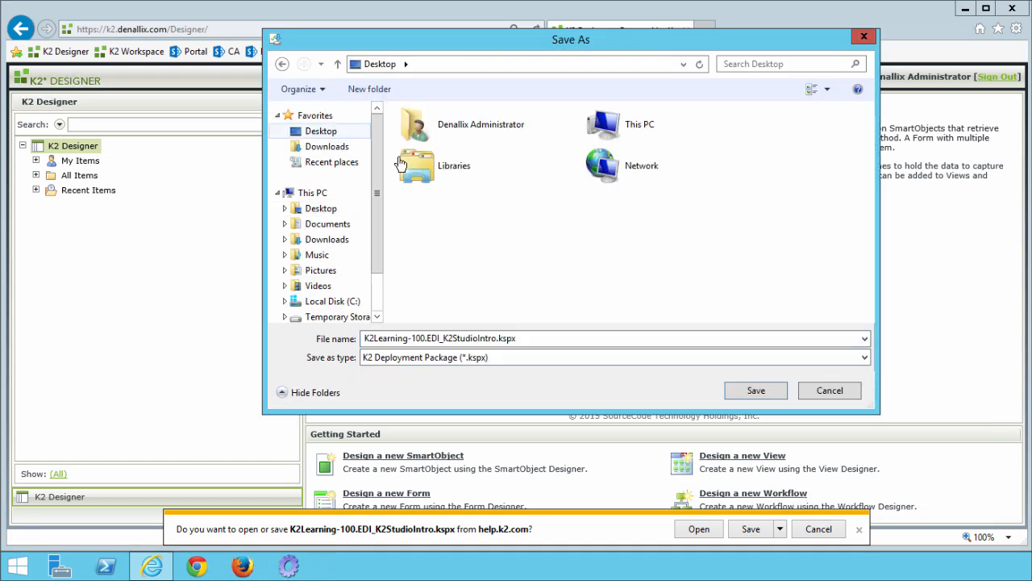
left_click(754, 390)
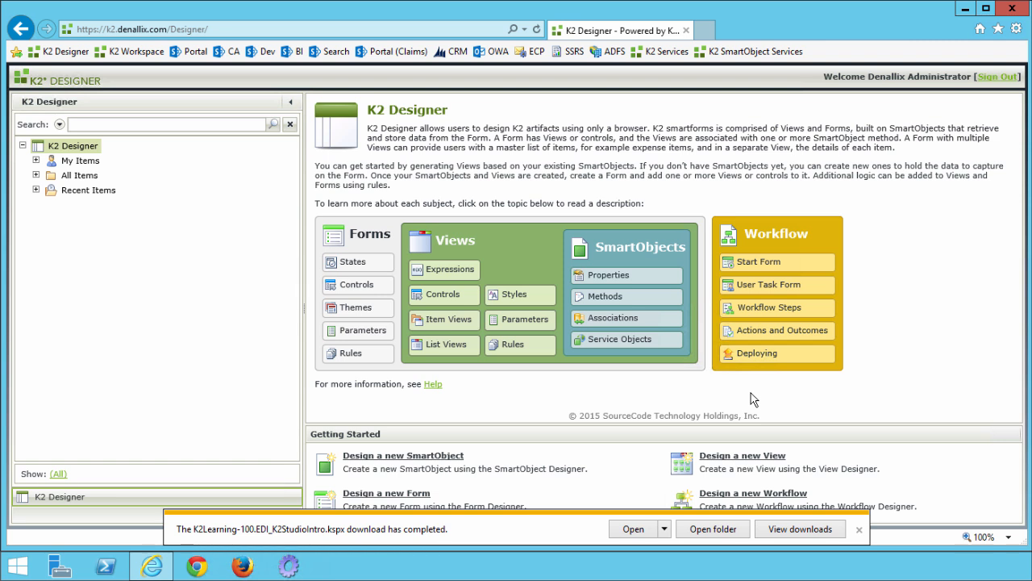
left_click(859, 529)
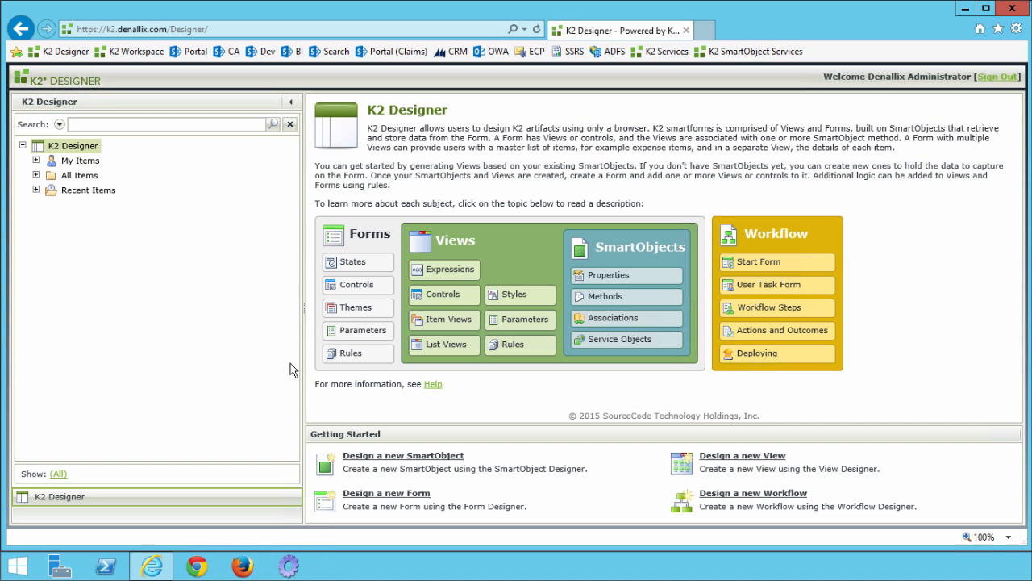
Launch K2 Package and Deployment from Start > All Programs > K2 blackpearl.
left_click(17, 565)
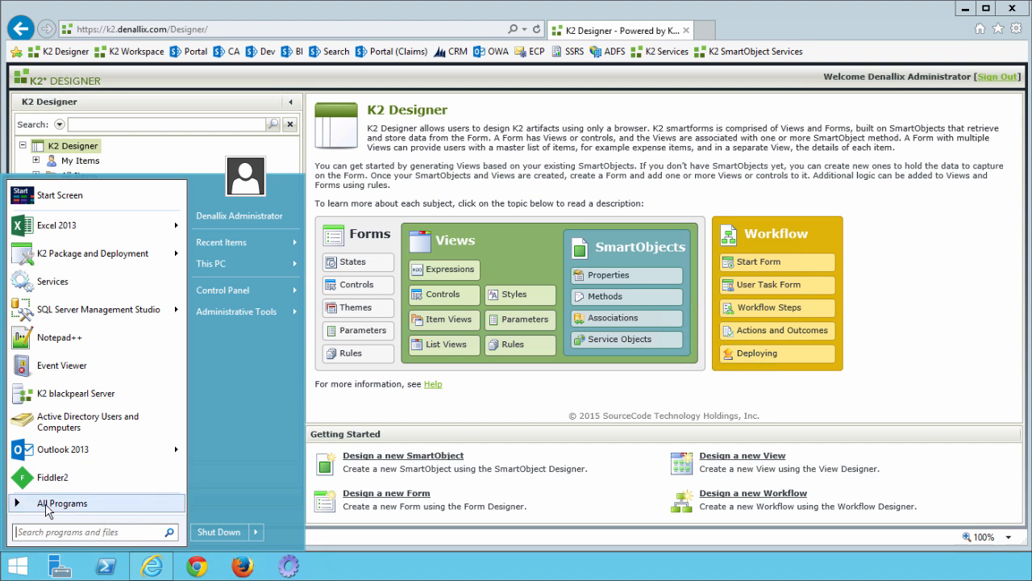
left_click(48, 506)
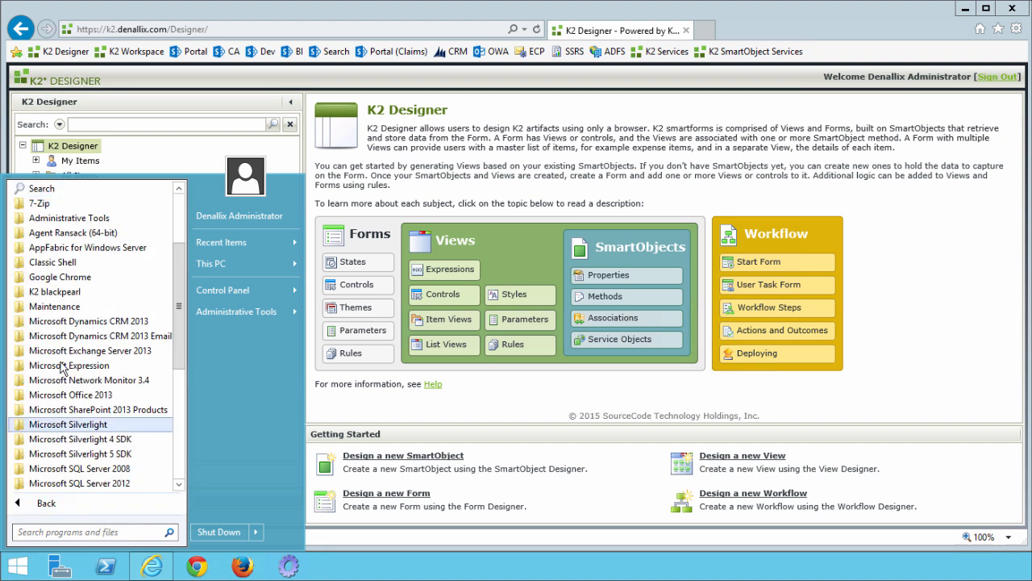
left_click(73, 293)
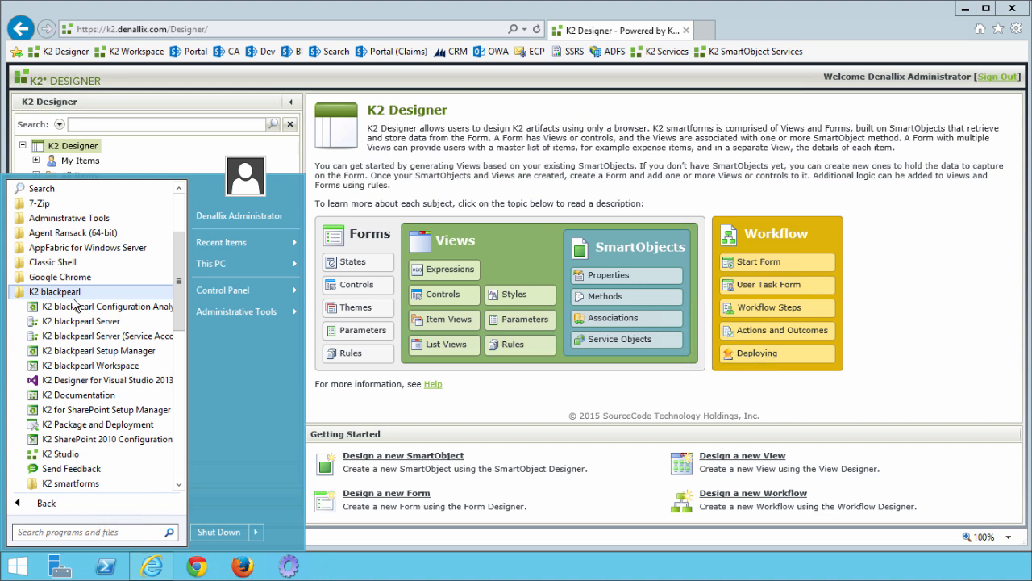
left_click(135, 425)
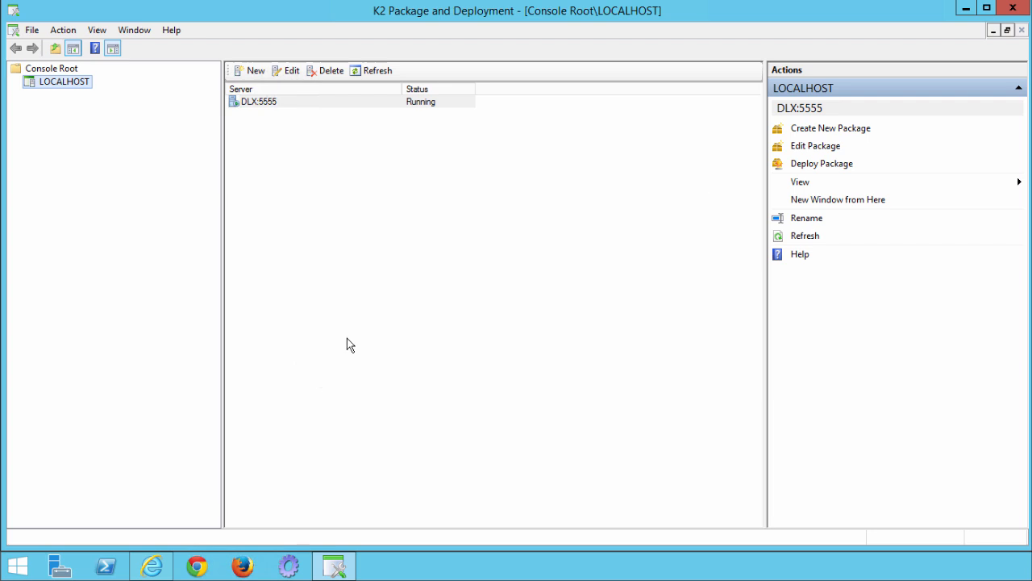
Deploy the Desktop's K2Learning-100.EDI_K2StudioIntro.kspx package and analyse its six items as ready.
left_click(807, 165)
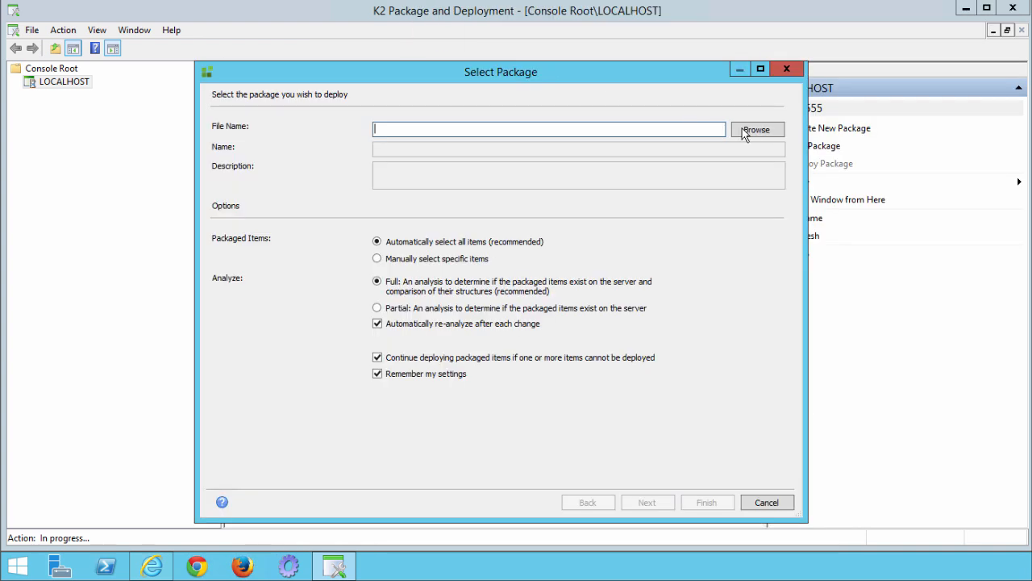
left_click(742, 130)
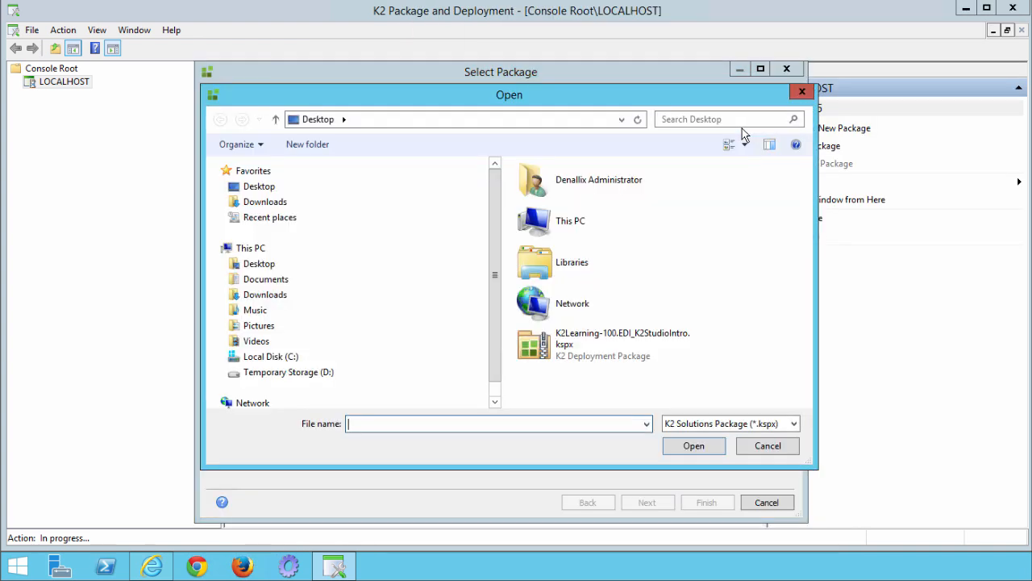
left_click(258, 187)
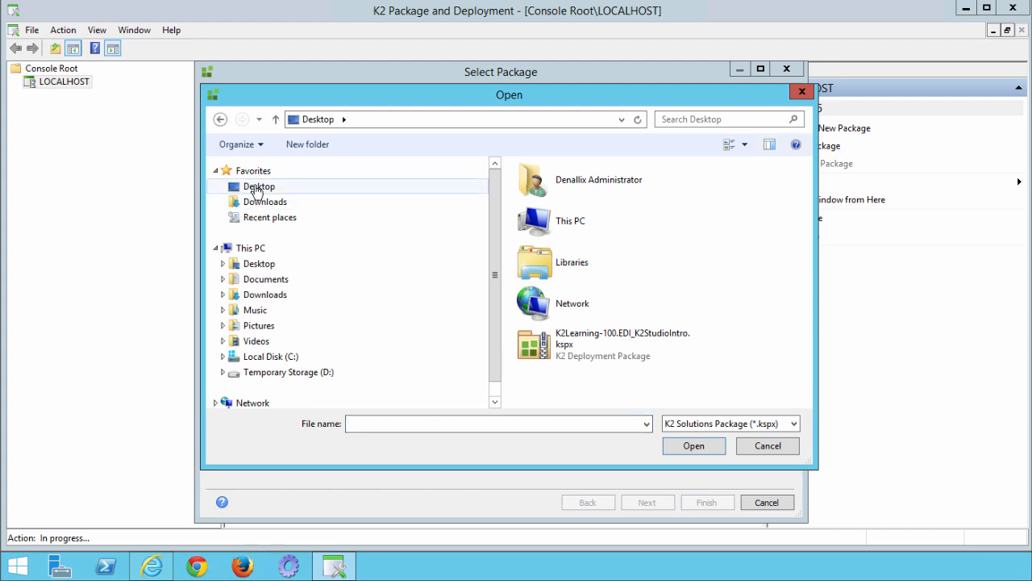
left_click(626, 340)
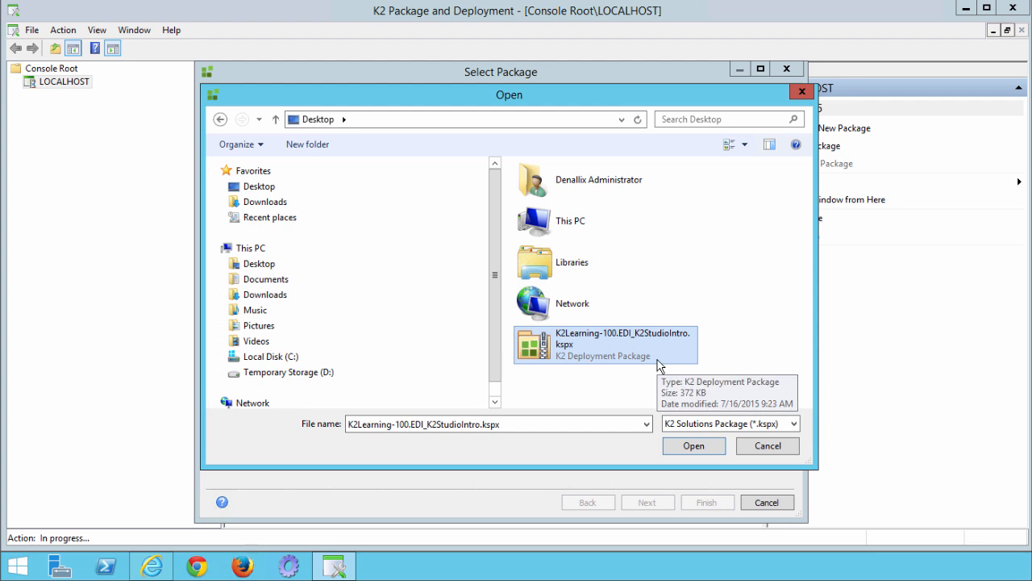
left_click(696, 449)
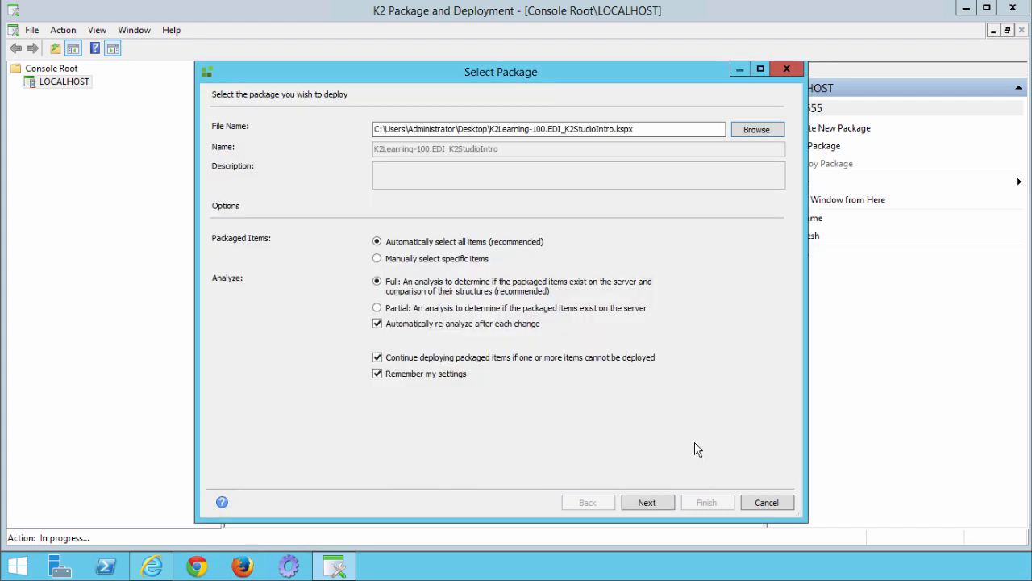
left_click(648, 503)
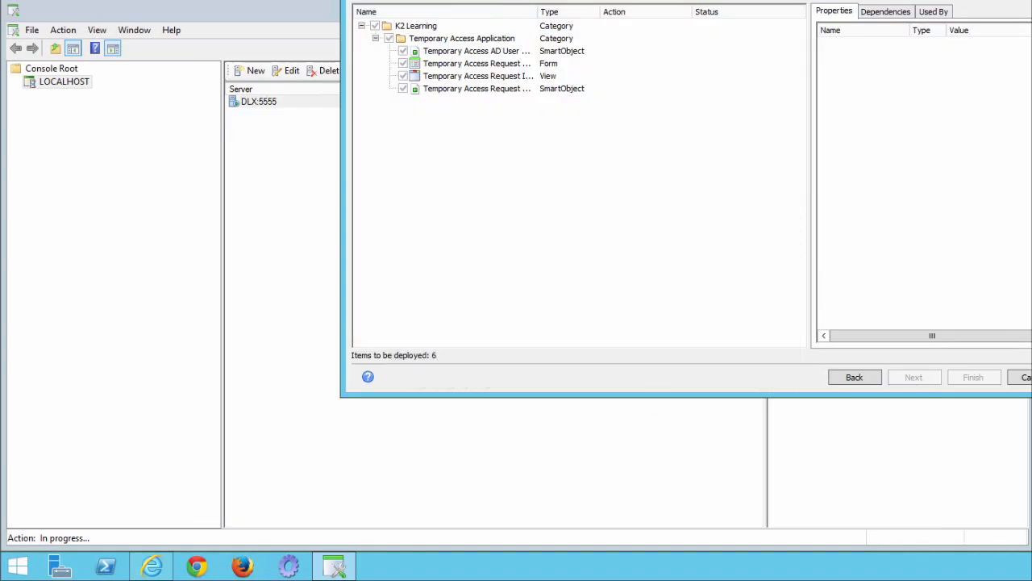
left_click_drag(705, 0, 478, 51)
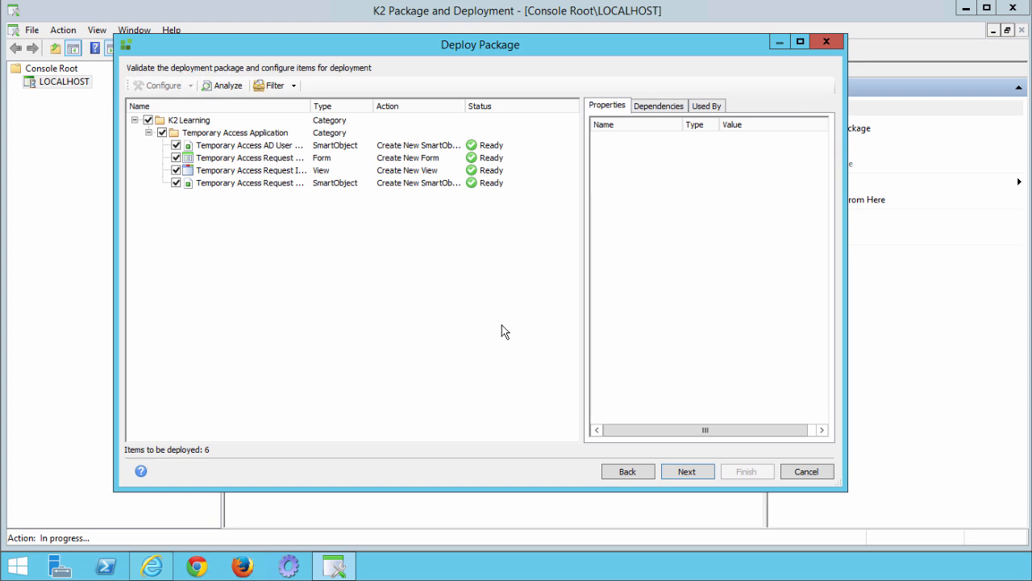
Deploy all six package items and close the wizard once each succeeds.
left_click(686, 473)
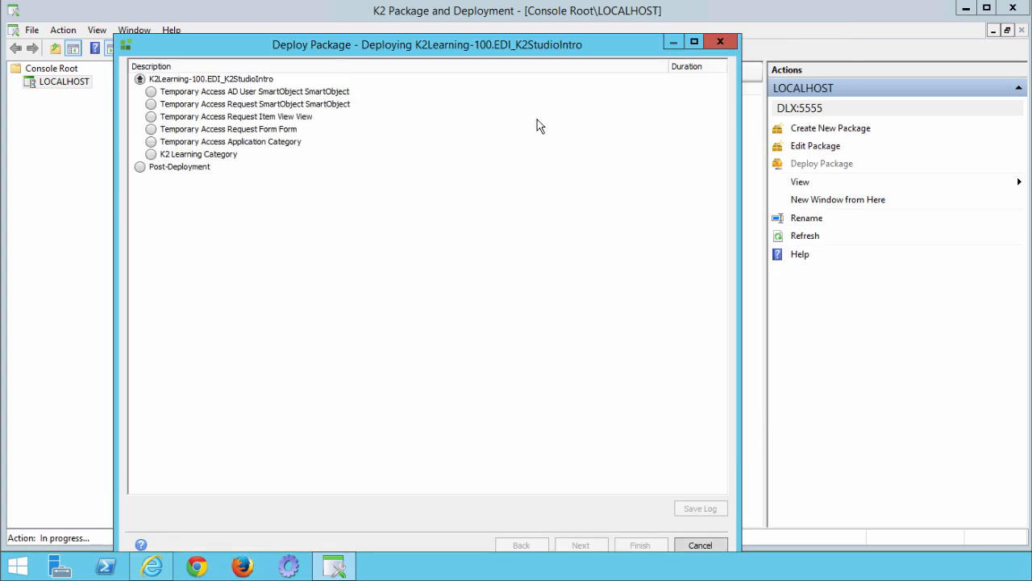
left_click_drag(537, 37, 547, 17)
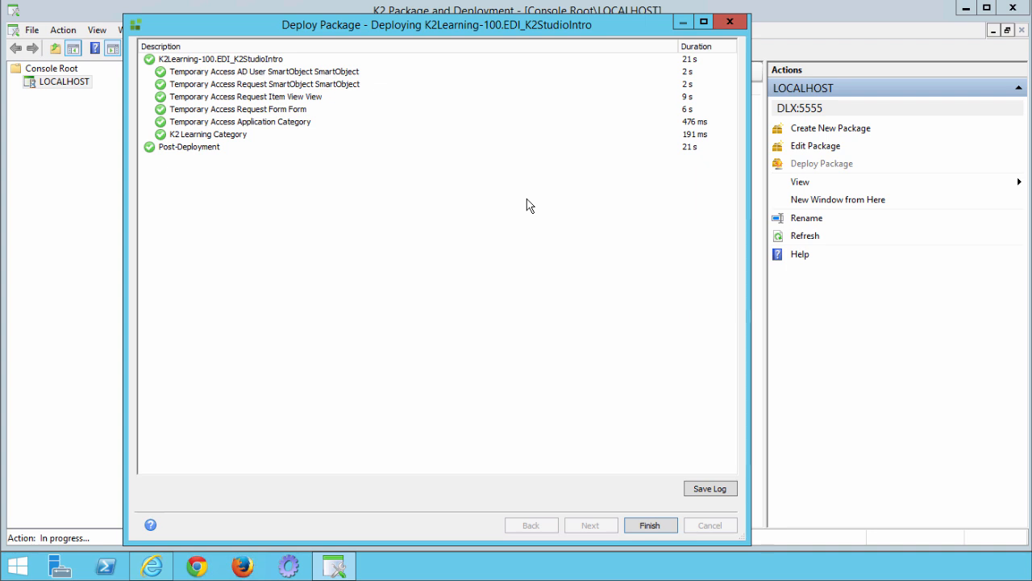
left_click(660, 530)
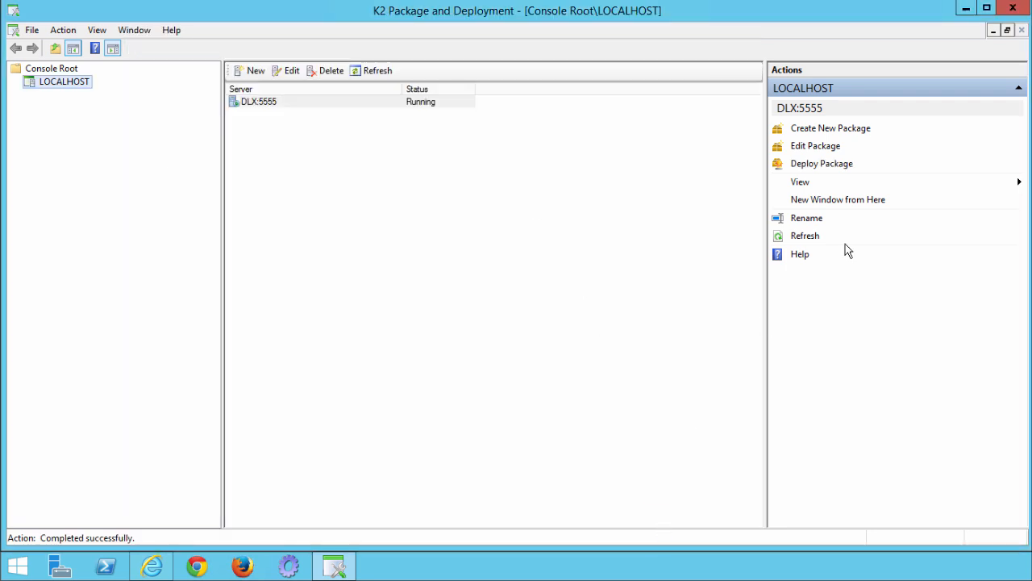
Close K2 Package and Deployment and return to the K2 Designer home page in Internet Explorer.
left_click(1013, 10)
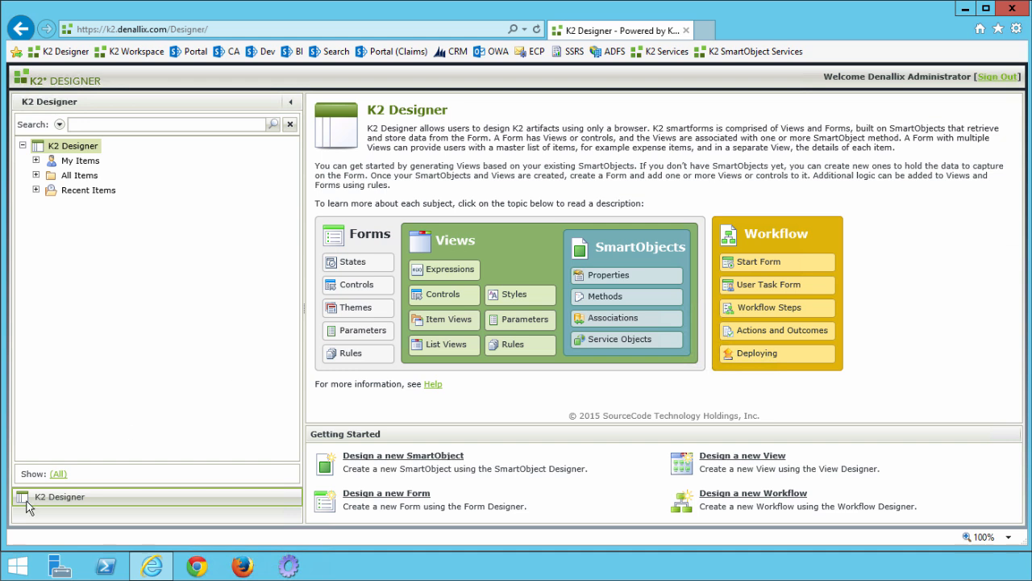
left_click(23, 569)
left_click(55, 505)
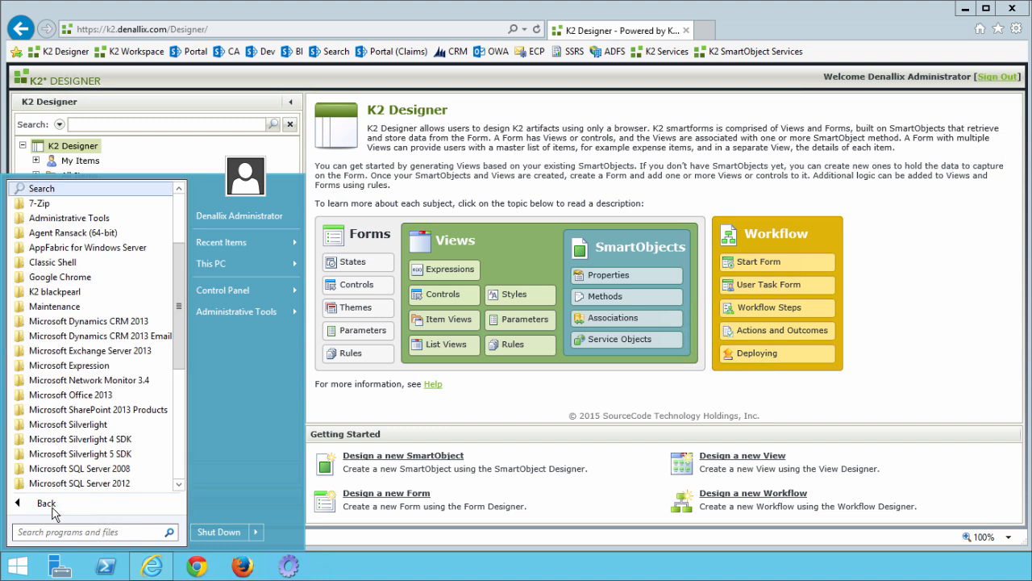
left_click(68, 292)
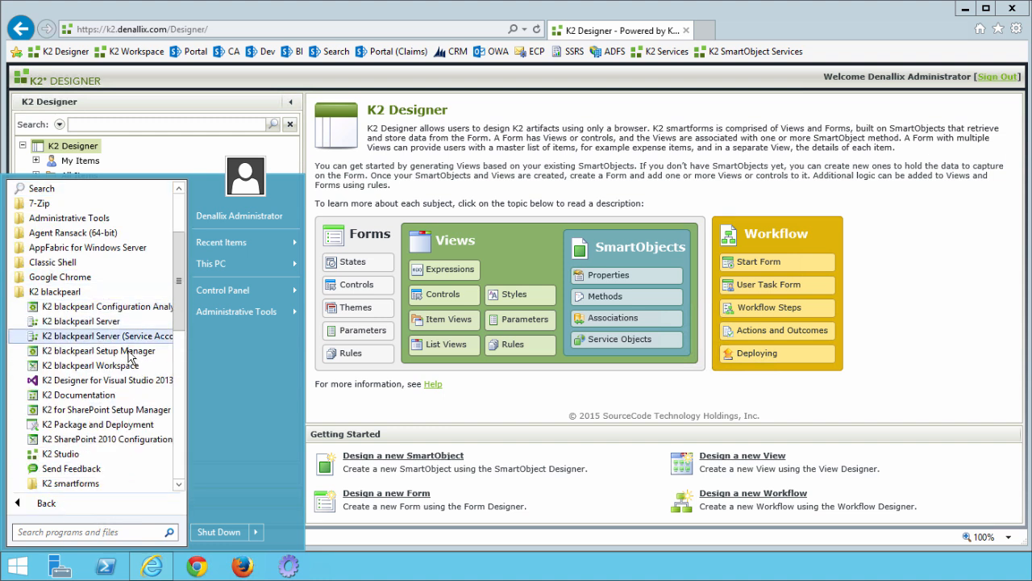
left_click(79, 483)
scroll(81, 476, "down", 1)
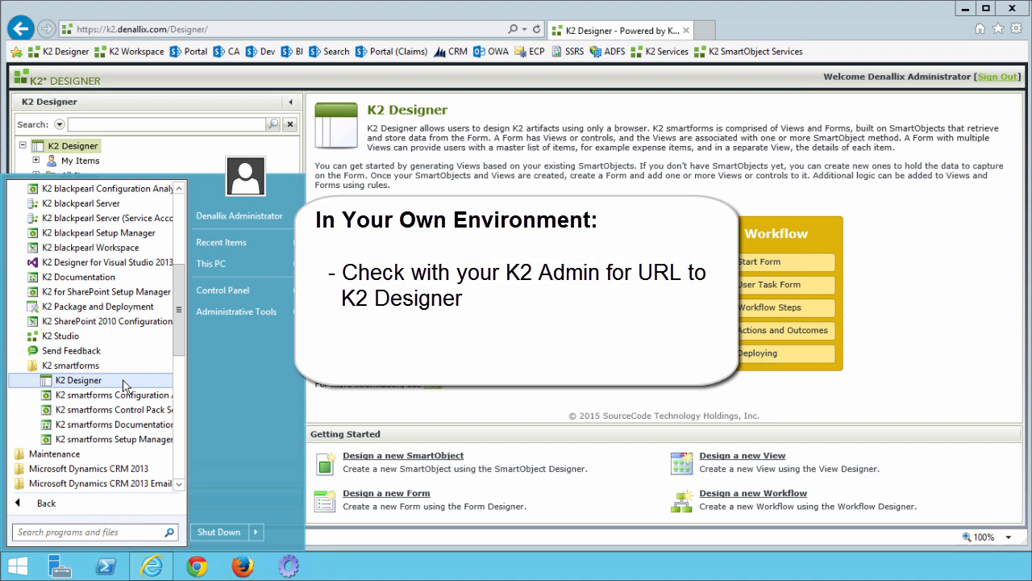
left_click(529, 168)
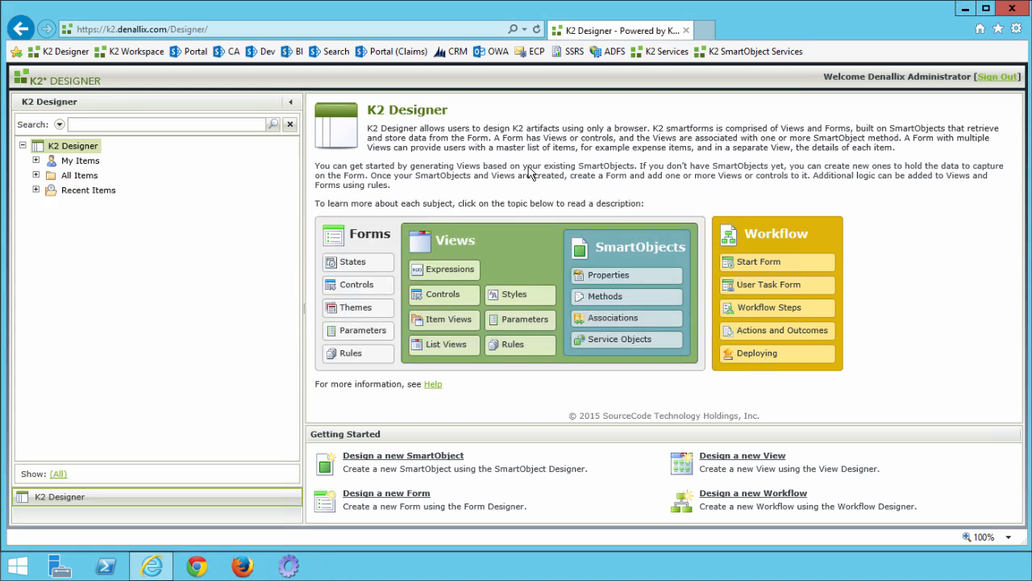
Expand All Items > K2 Learning > Temporary Access Application to list its form, view and two SmartObjects.
left_click(36, 175)
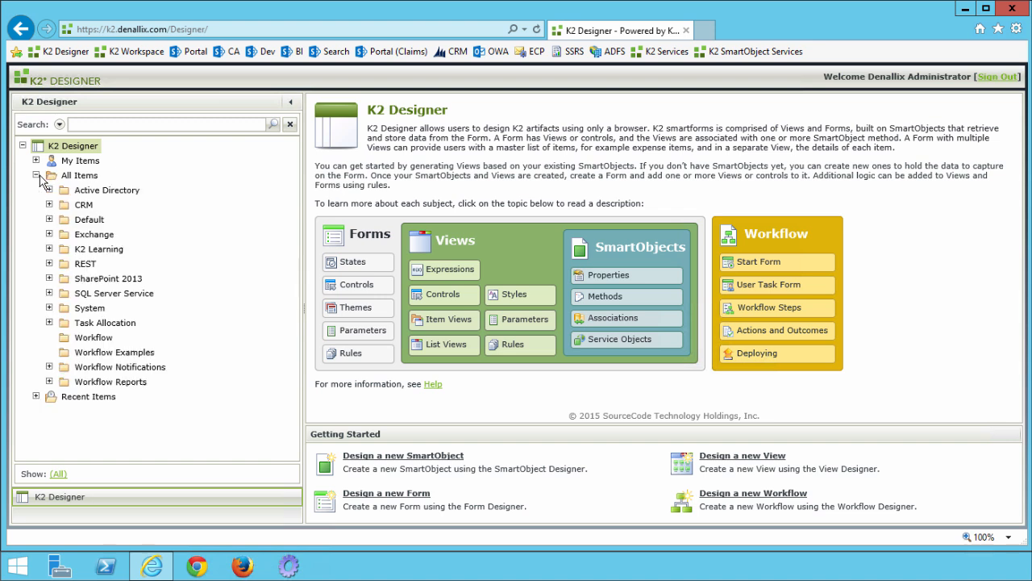
left_click(50, 248)
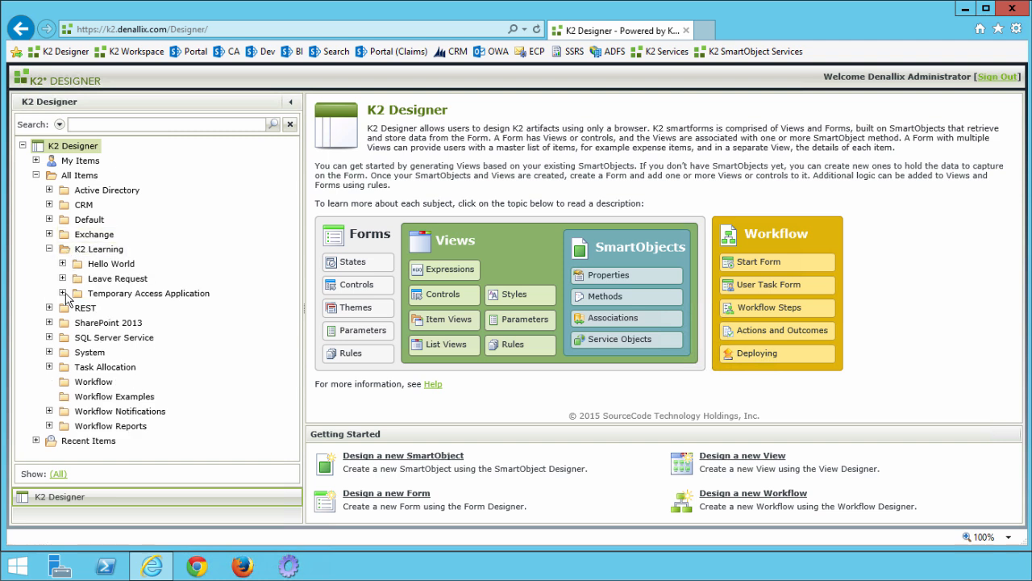
left_click(63, 293)
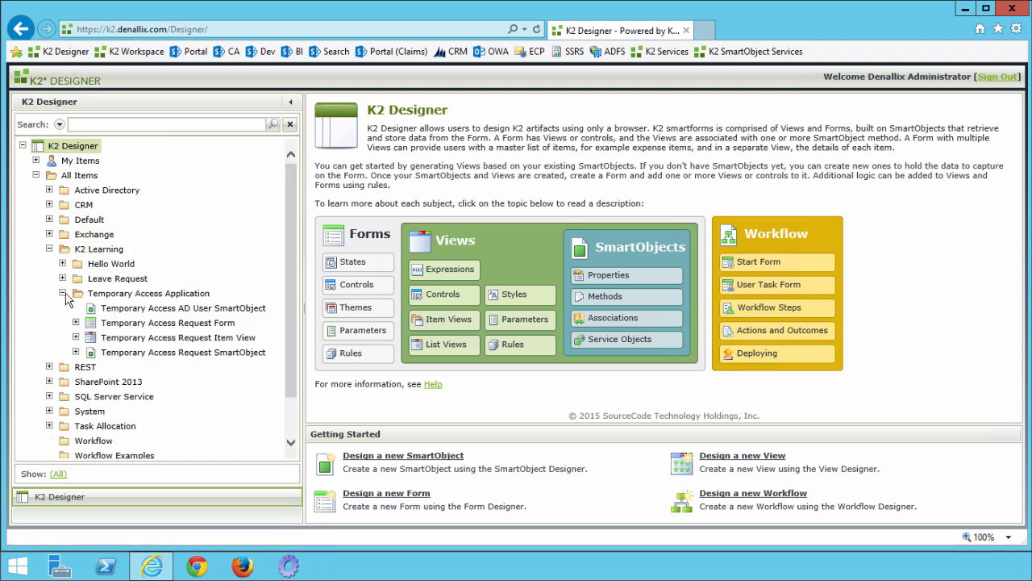
left_click(84, 297)
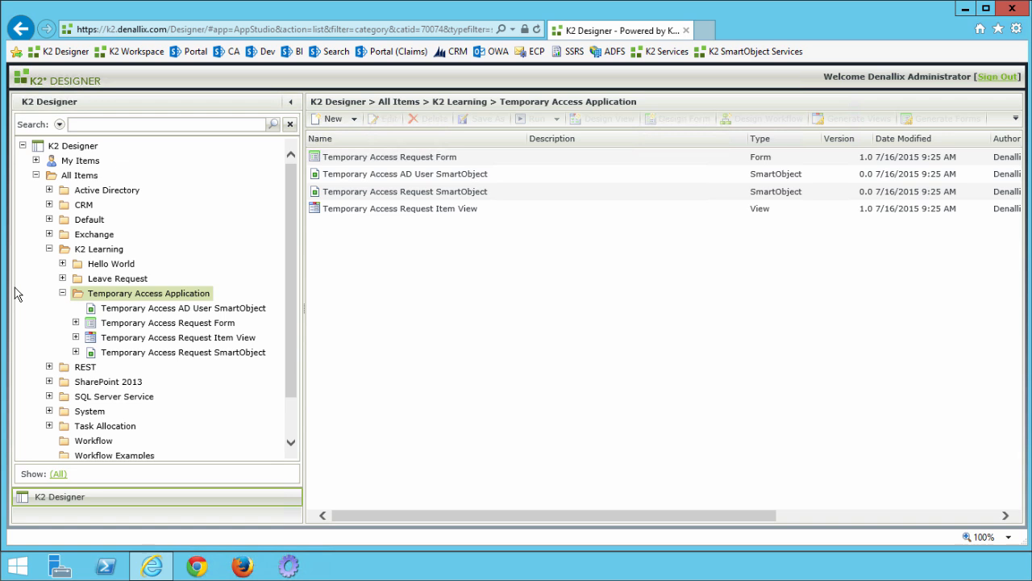
left_click_drag(487, 518, 440, 527)
Launch K2 Studio from Start > All Programs > K2 blackpearl.
left_click(23, 570)
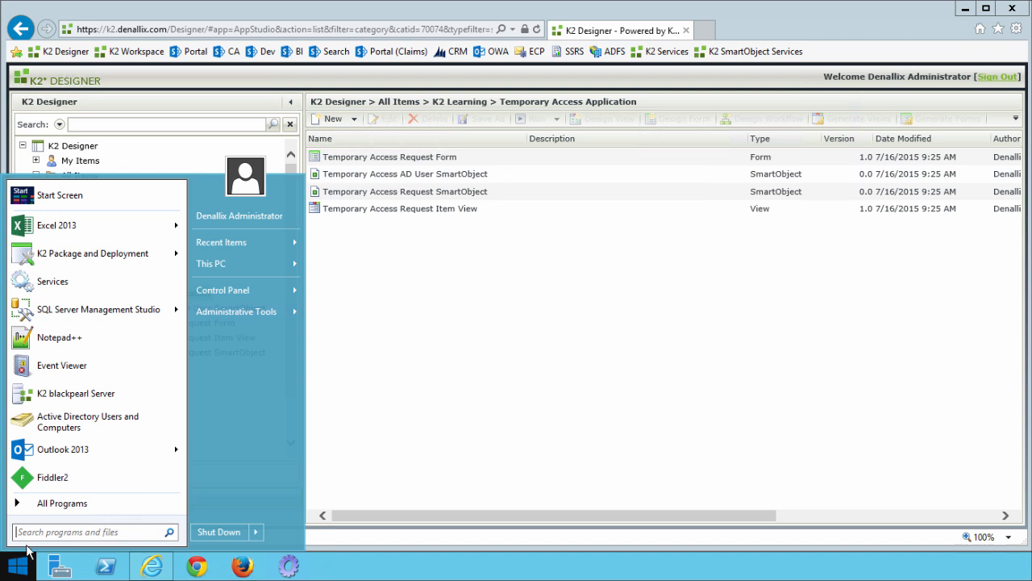
left_click(39, 508)
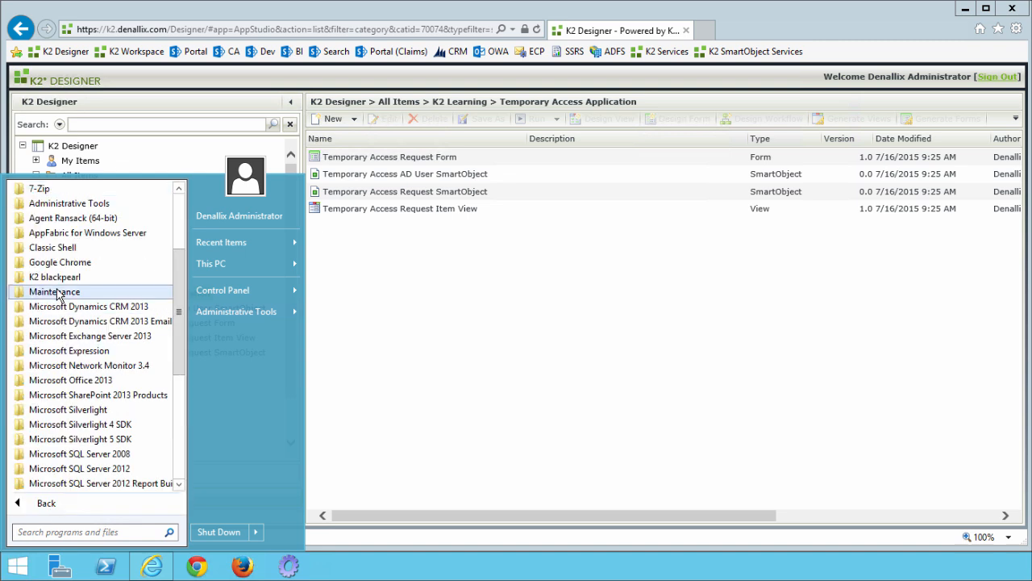
left_click(111, 279)
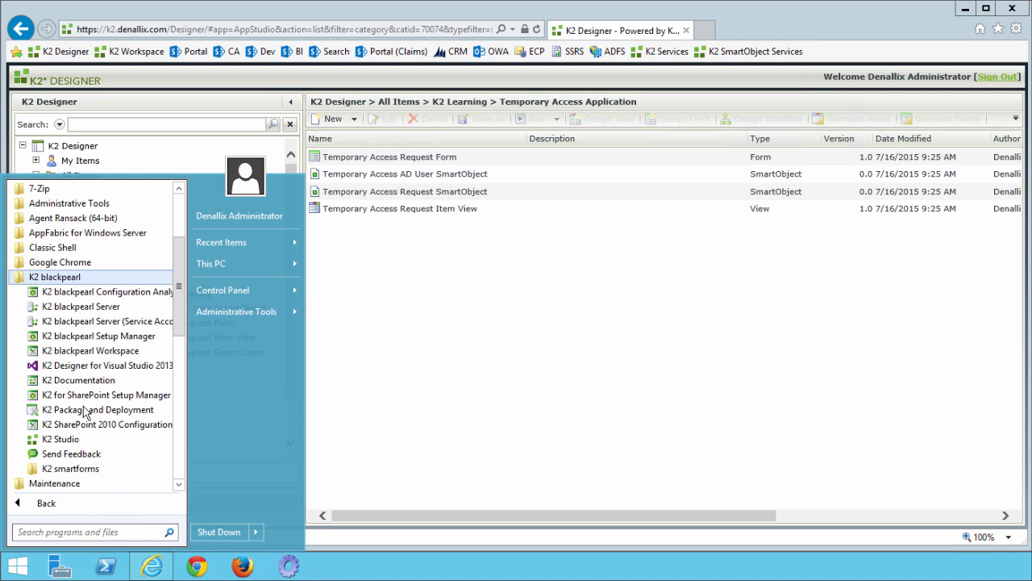
left_click(85, 443)
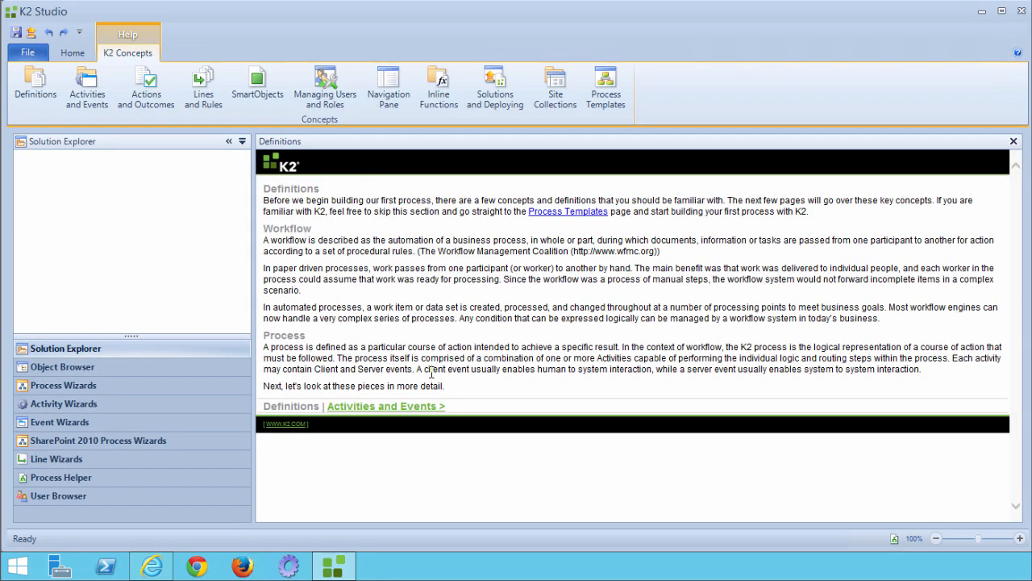
Create a new K2 Project named K2 Learning at C:\K2 Learning\K2 Learning.k2proj.
left_click(28, 54)
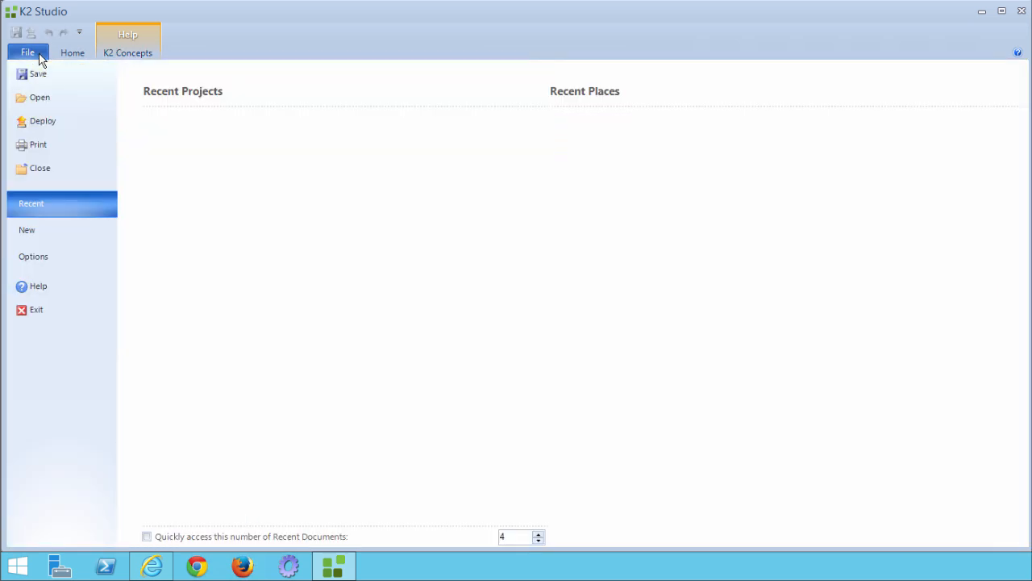
left_click(45, 234)
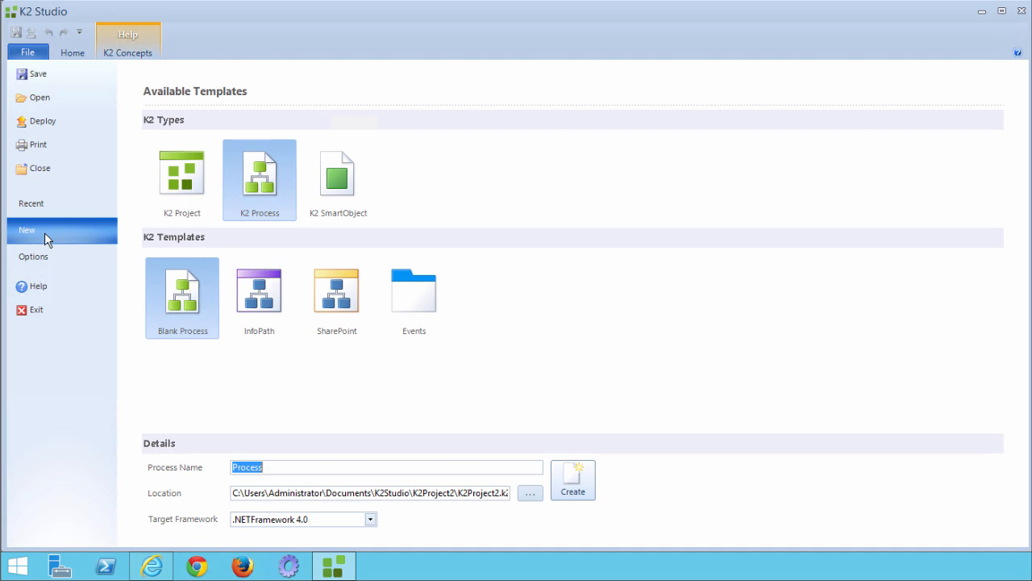
left_click(179, 186)
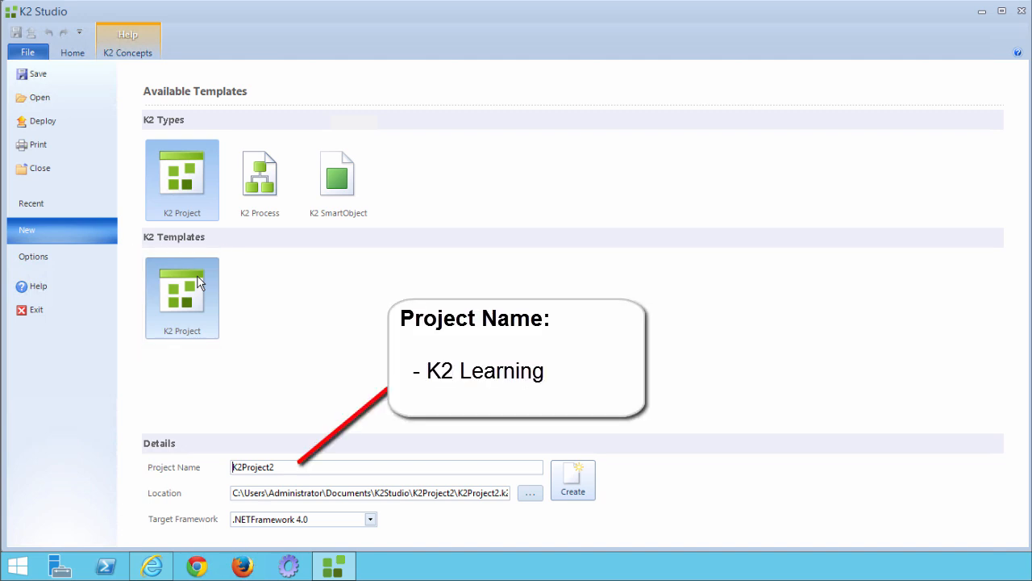
left_click_drag(284, 471, 225, 475)
type("K2 Learning")
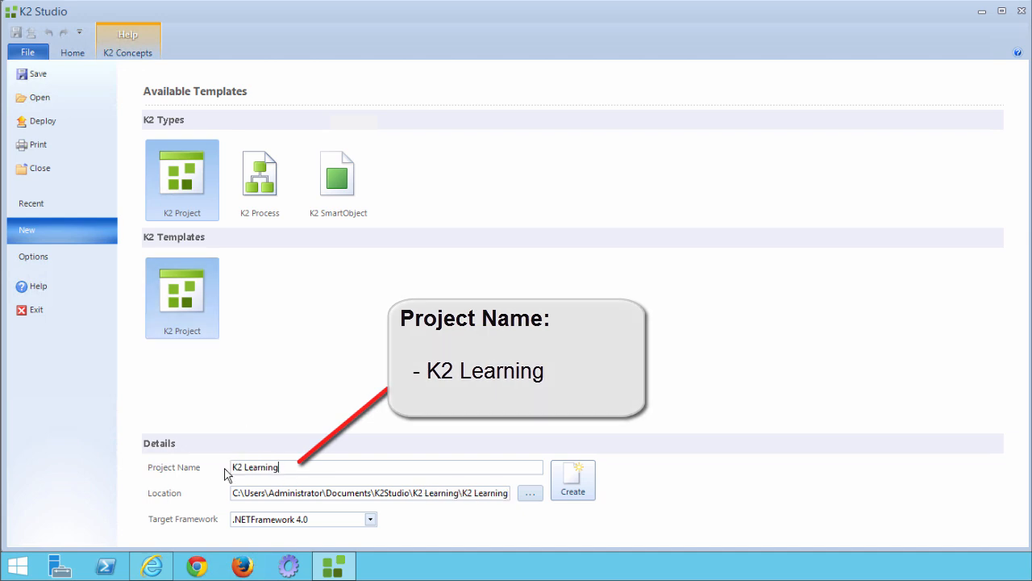
left_click(417, 492)
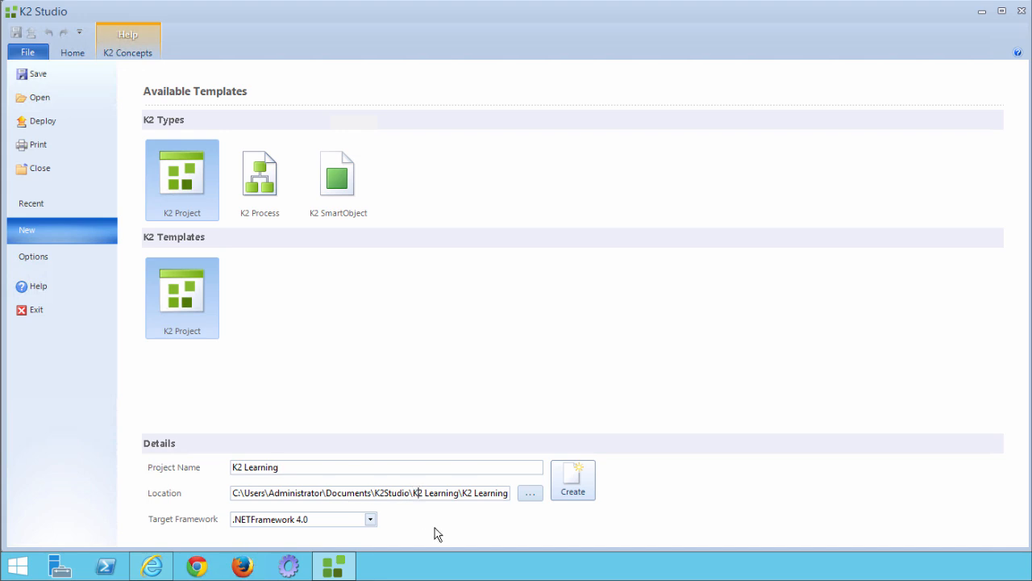
key("shift+Home")
key("shift+Right")
key("shift+Right")
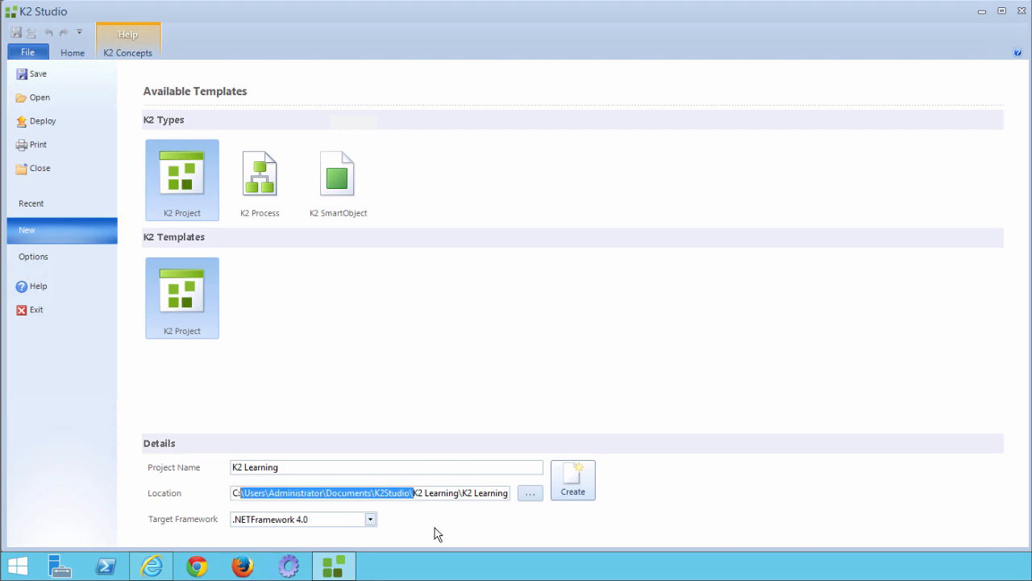
key("shift+Right")
key("Delete")
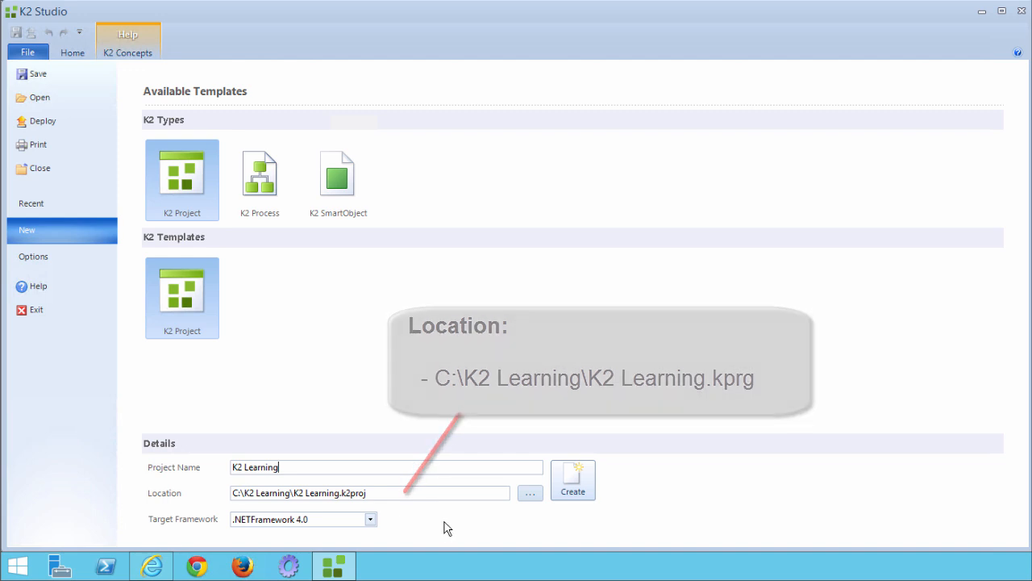
left_click(568, 493)
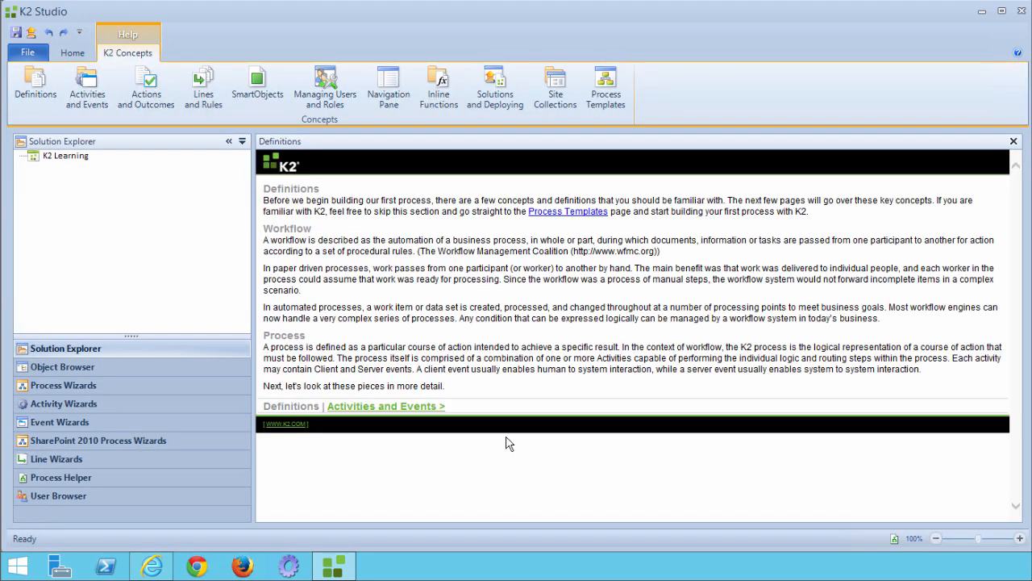
Add a Temporary Access Application folder under the K2 Learning project in Solution Explorer.
left_click(81, 157)
right_click(80, 158)
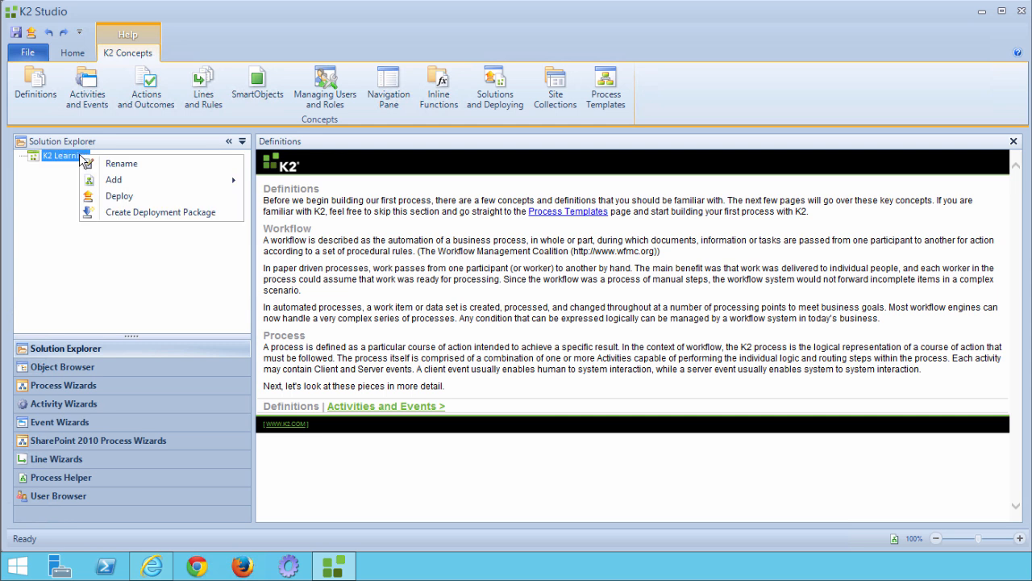
mouse_move(120, 182)
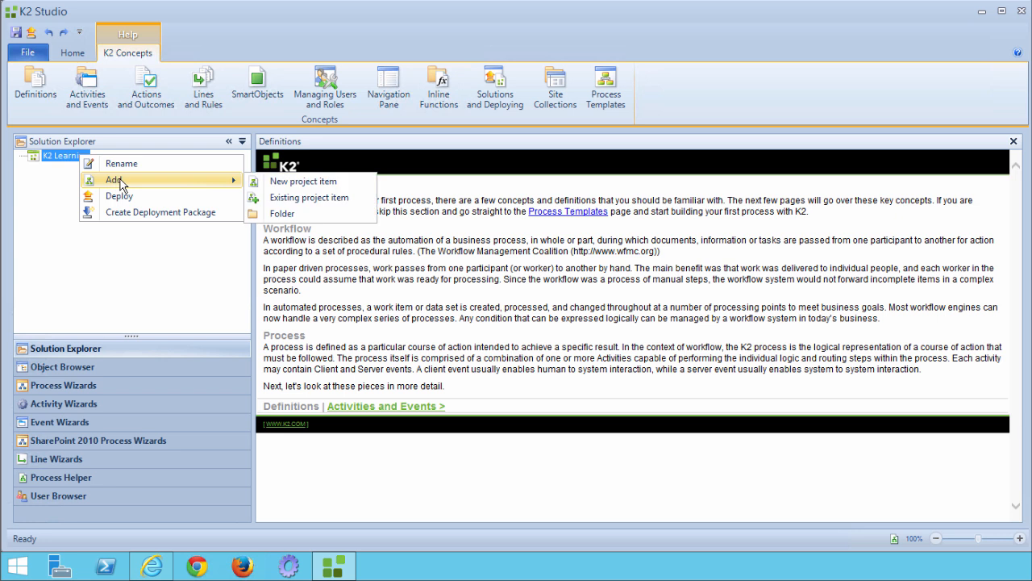
left_click(283, 212)
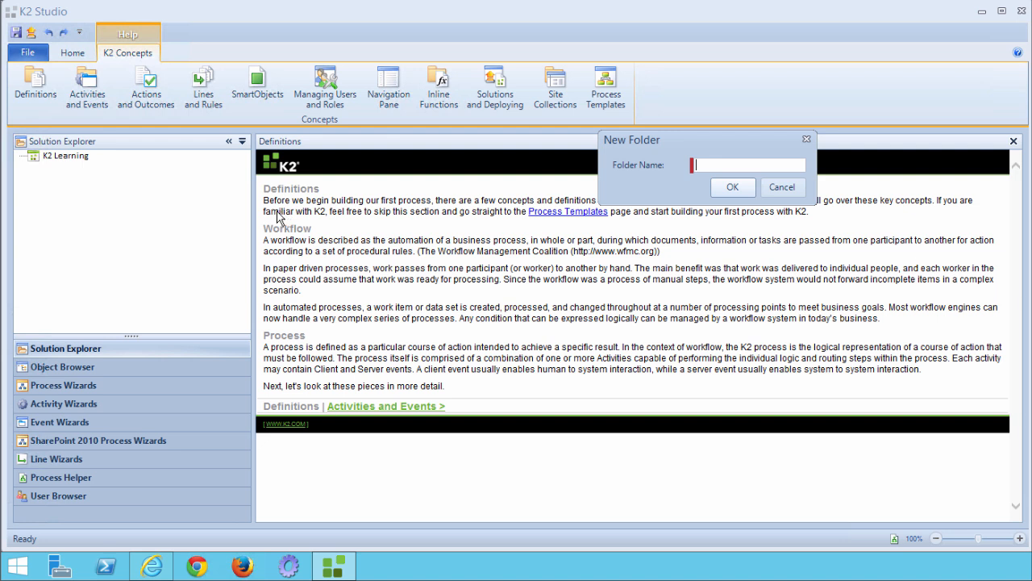
type("Temporary Access Application")
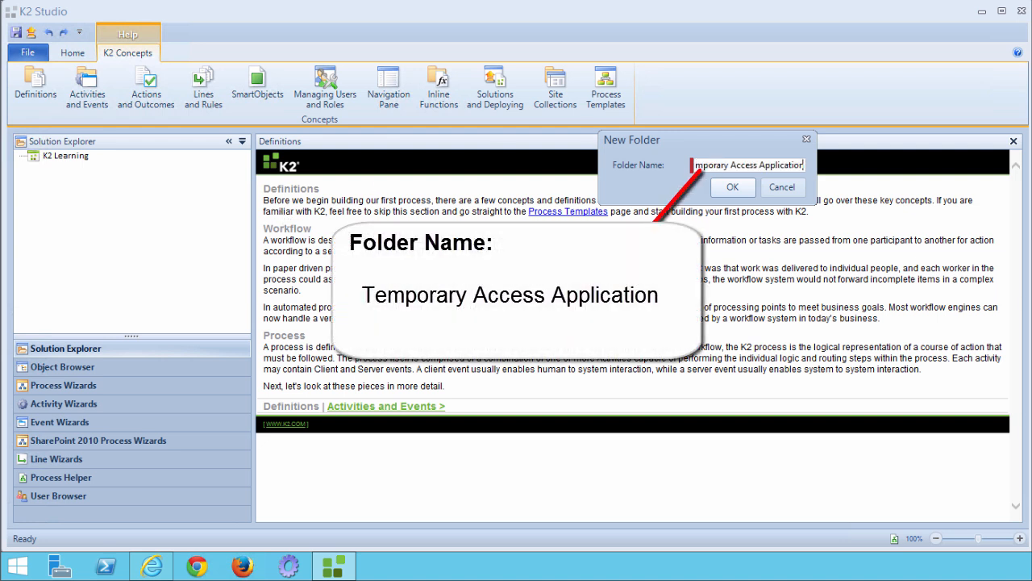
left_click(725, 189)
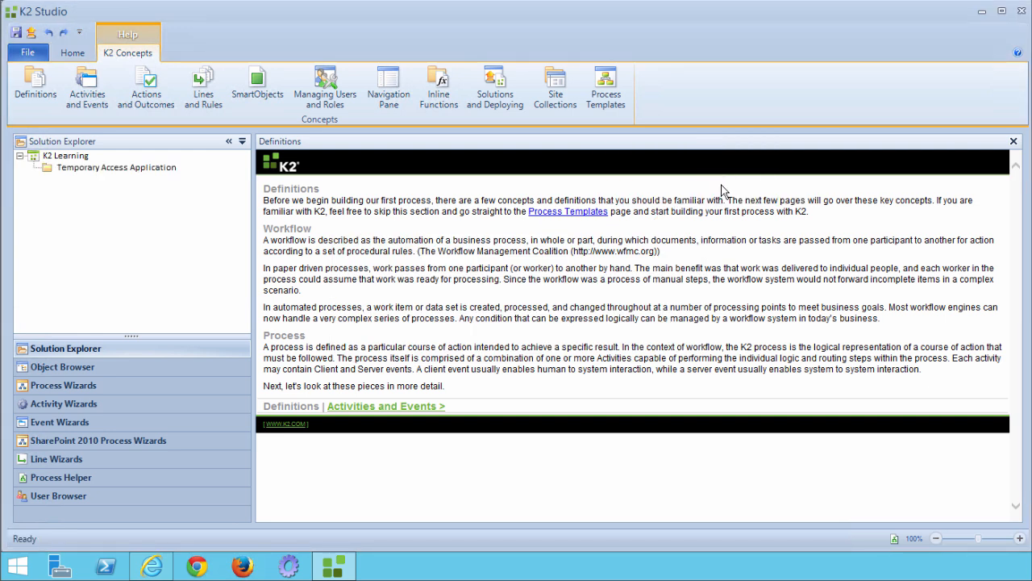
Add a Blank Process named Temporary Access Application Workflow to the Temporary Access Application folder.
right_click(155, 169)
mouse_move(196, 209)
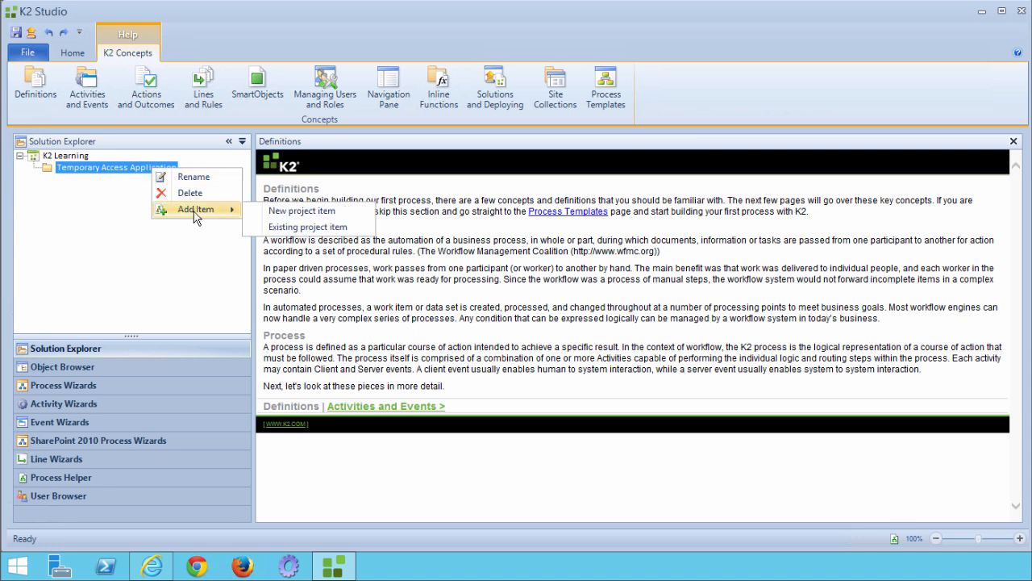
left_click(290, 211)
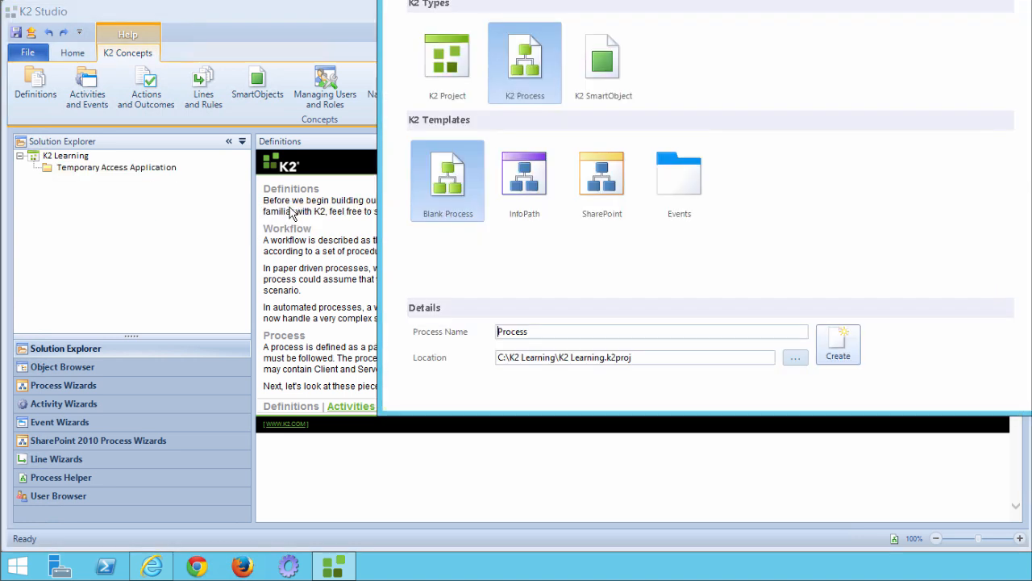
left_click_drag(550, 0, 383, 50)
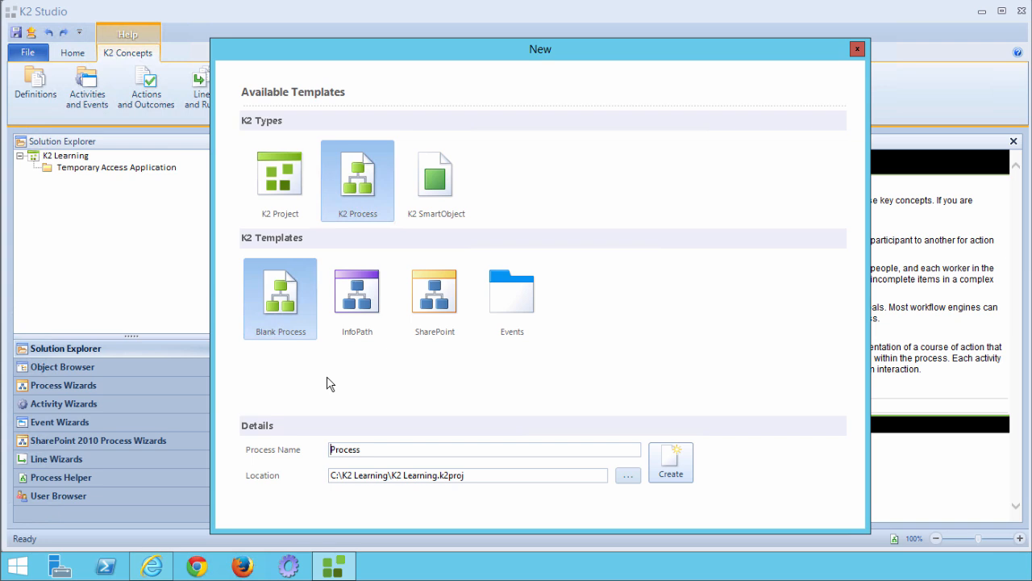
double_click(355, 449)
type("Temporary Access Application Workflow")
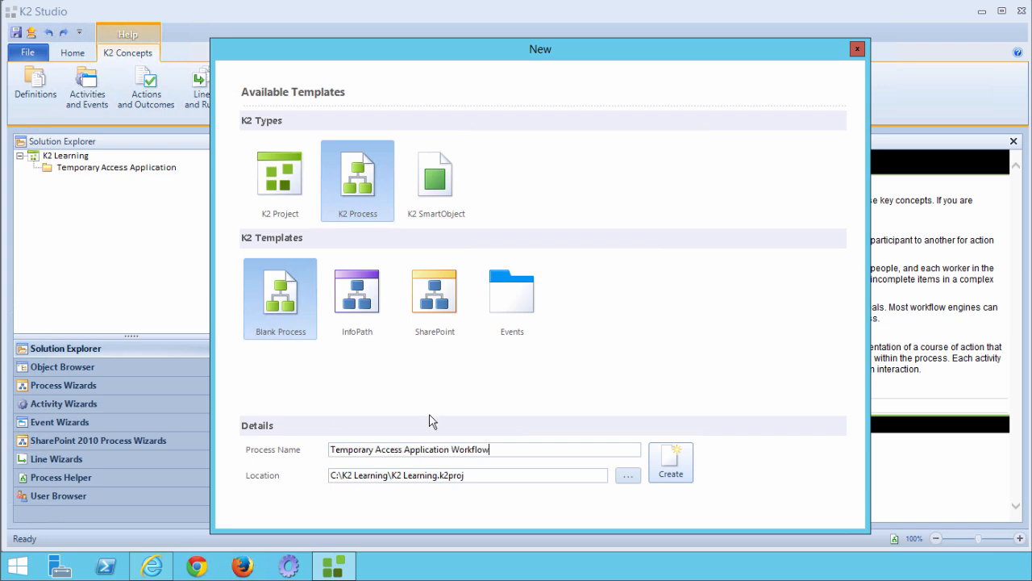
left_click(669, 466)
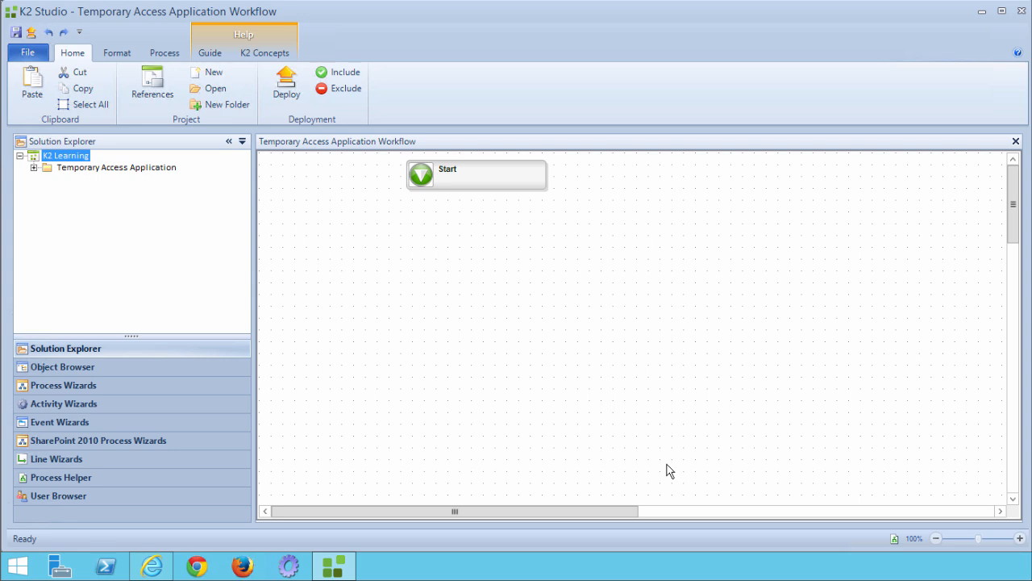
Save the new workflow and show the Development environment's servers in the Object Browser.
left_click(38, 55)
left_click(37, 74)
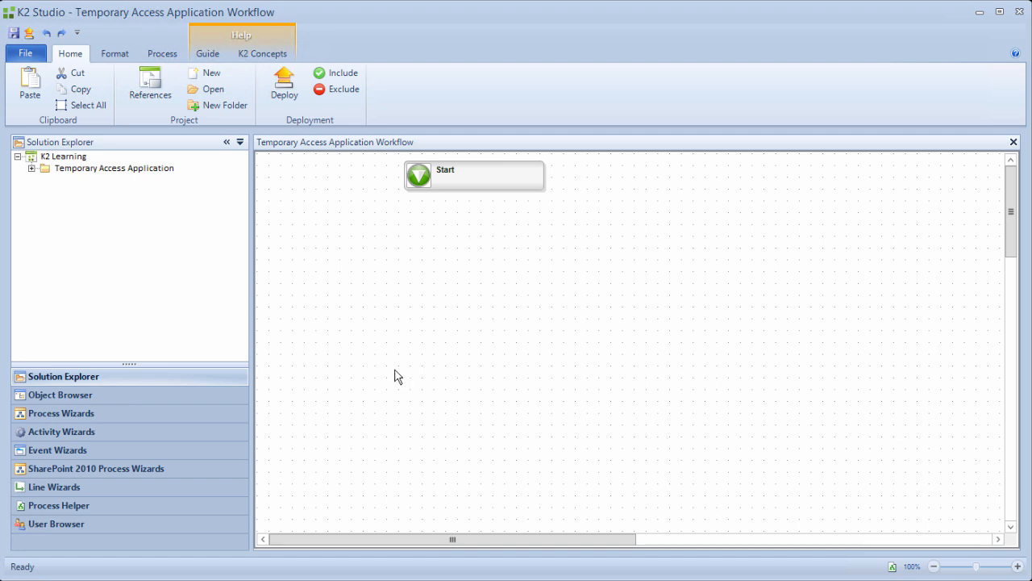
left_click(129, 399)
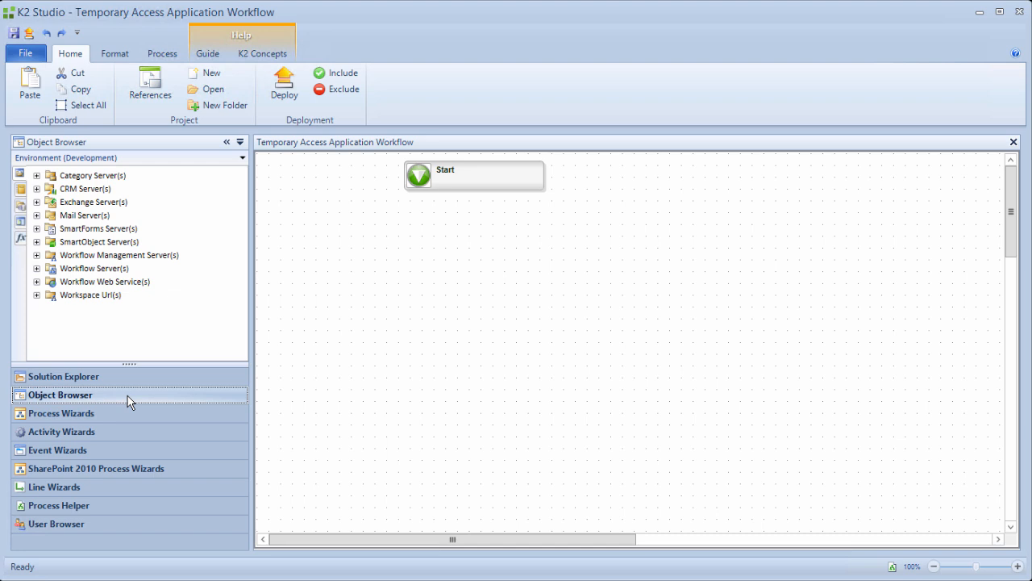
Add a workflow-level Integer data field named RecordID with initial value 0.
left_click(19, 211)
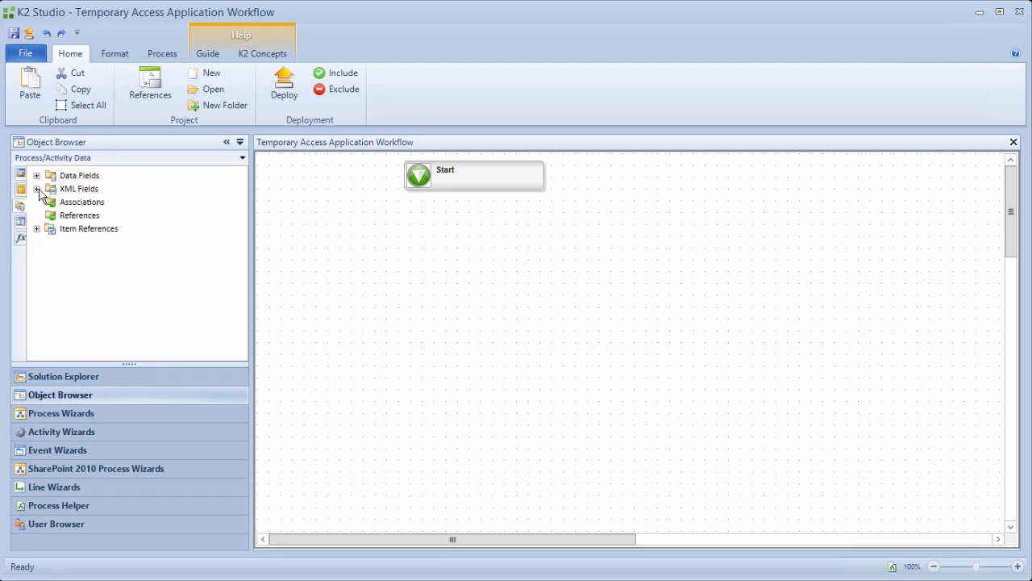
left_click(37, 176)
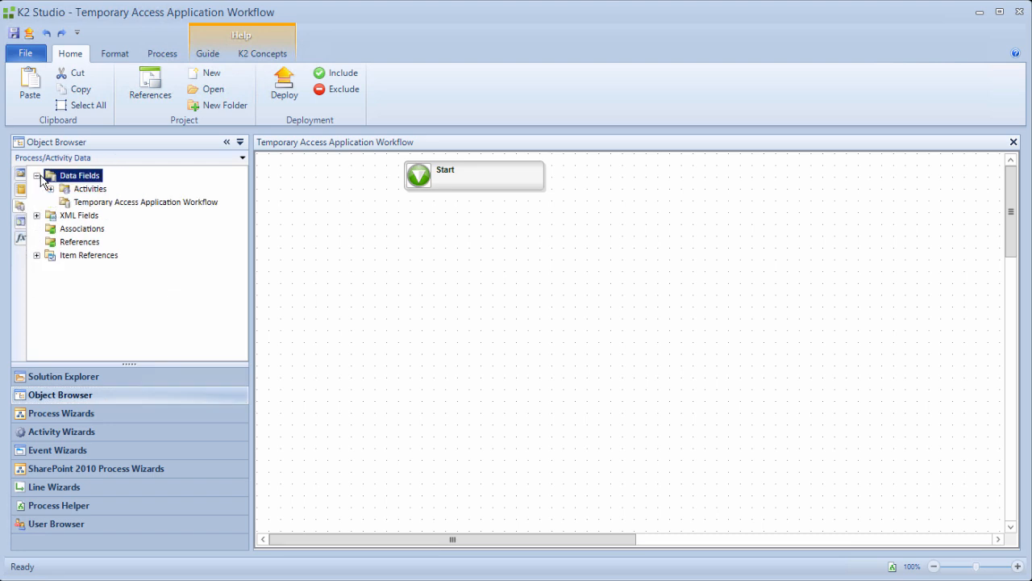
left_click(95, 205)
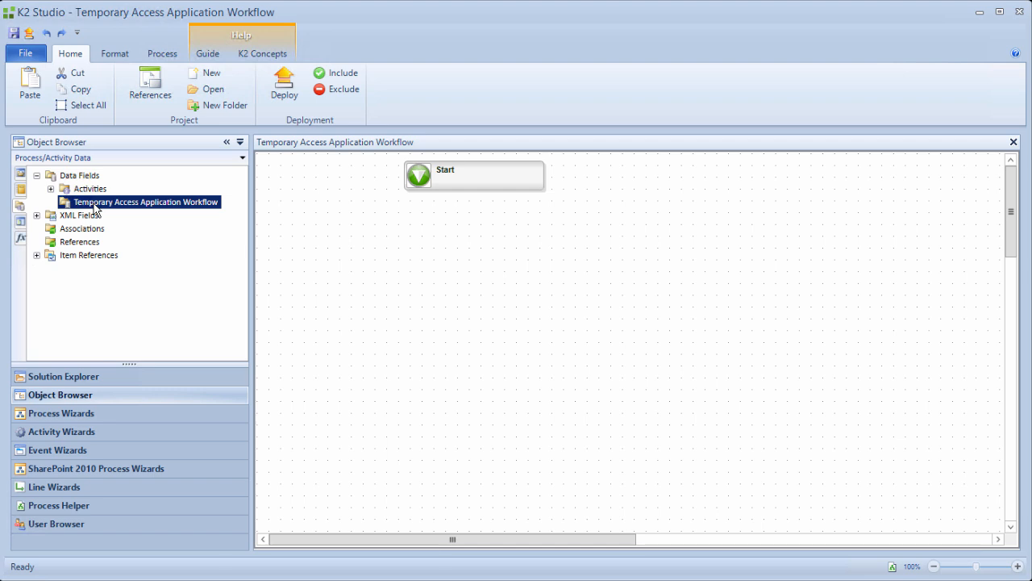
right_click(94, 208)
left_click(111, 211)
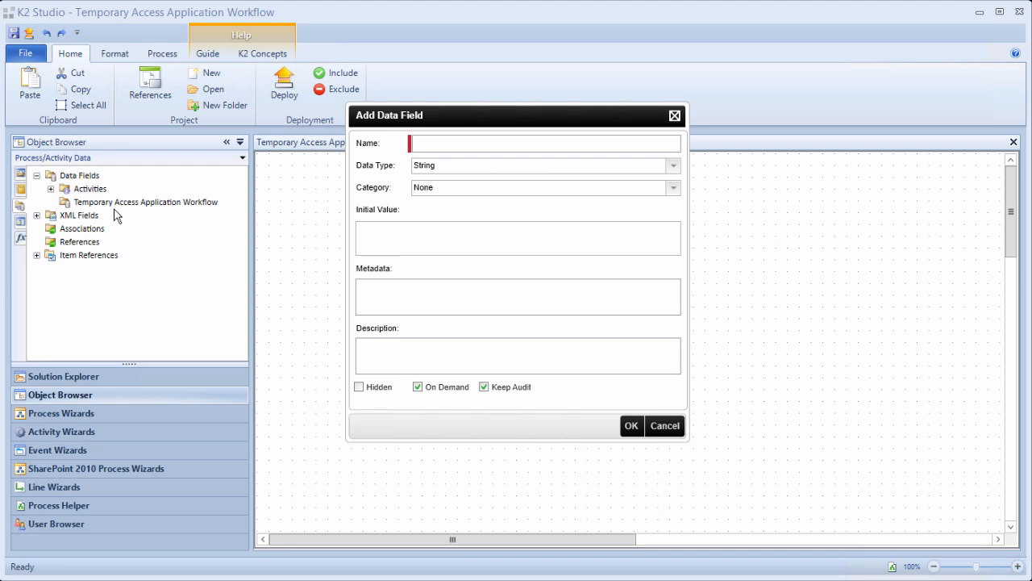
type("RecordID")
left_click(673, 166)
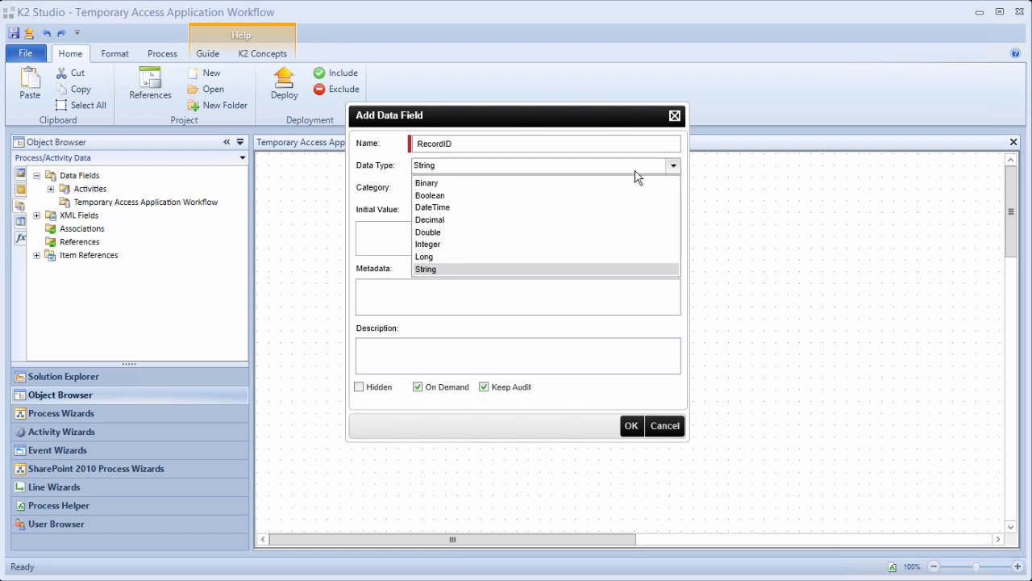
left_click(540, 245)
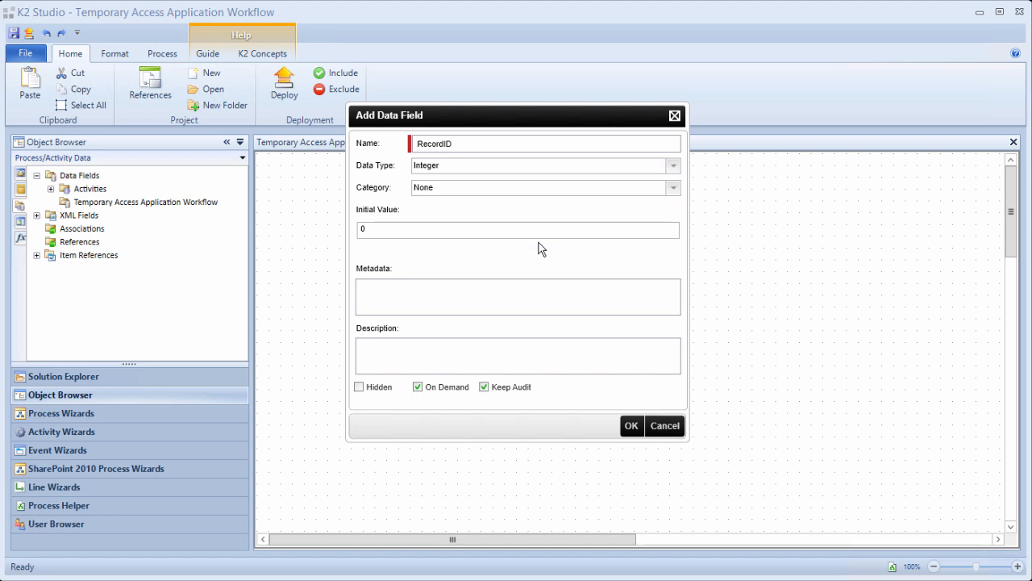
left_click(631, 425)
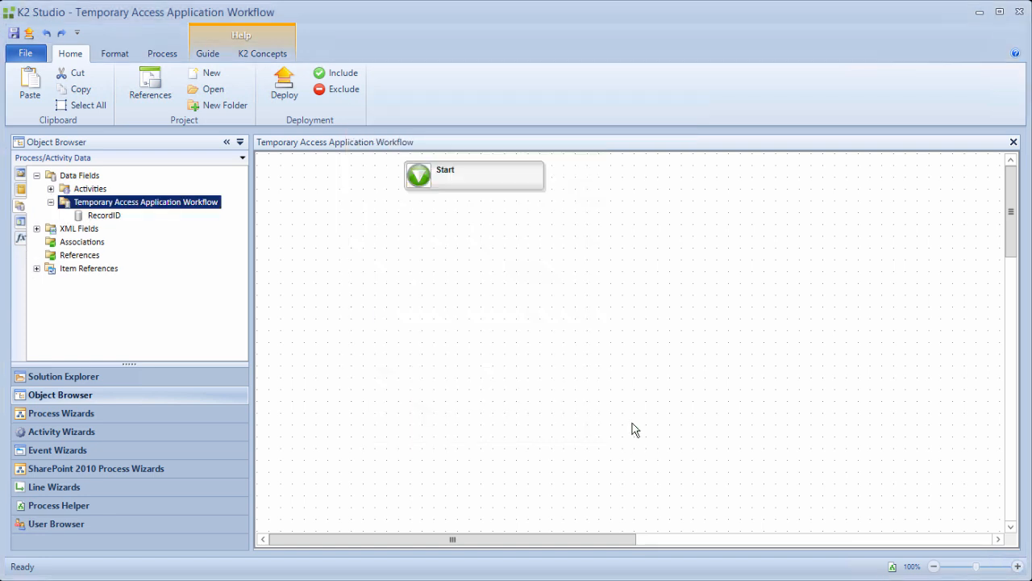
left_click(567, 353)
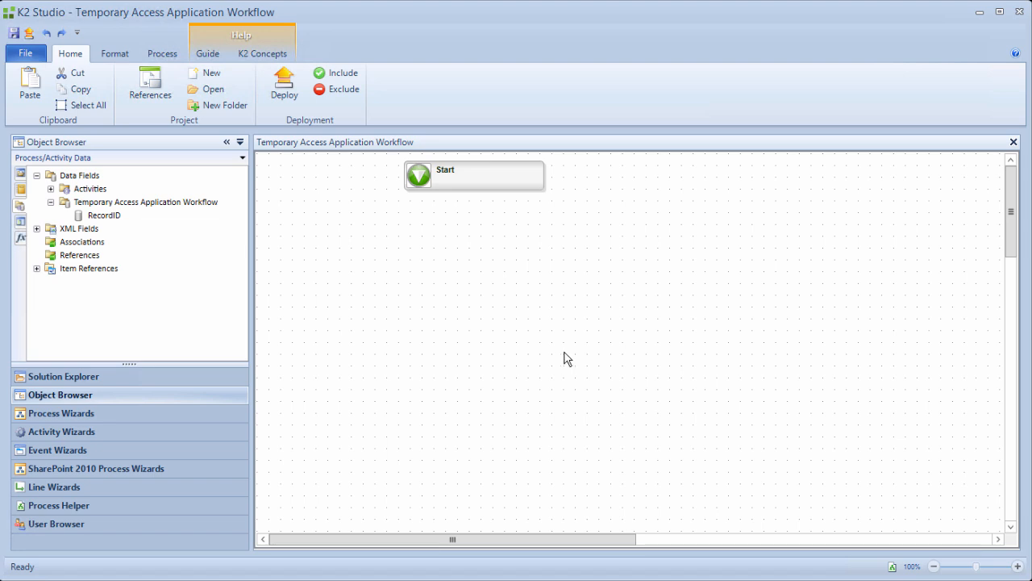
Apply the SmartForms Integration wizard to the workflow's Start step and skip the welcome page.
left_click(52, 414)
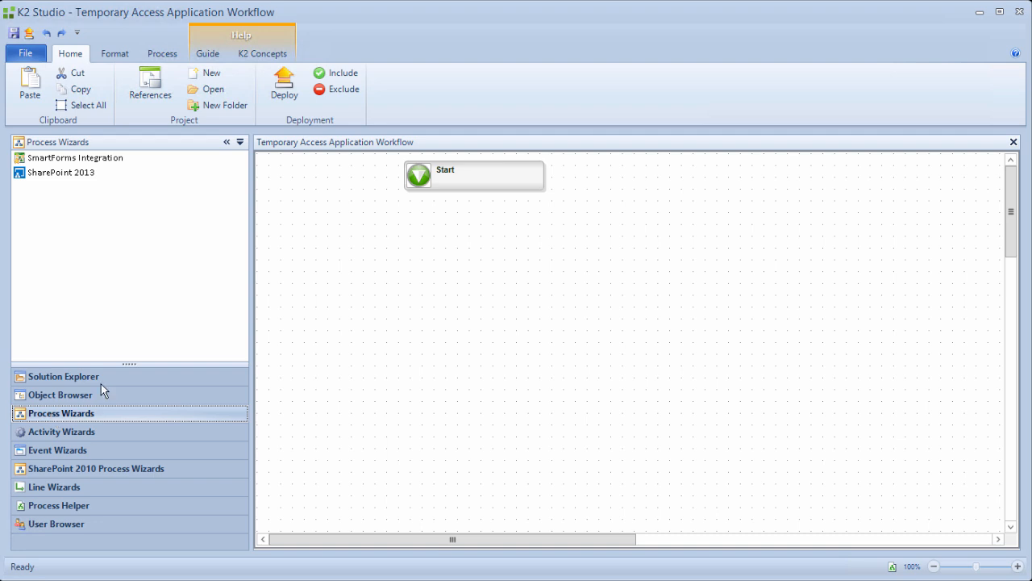
left_click_drag(100, 166, 465, 179)
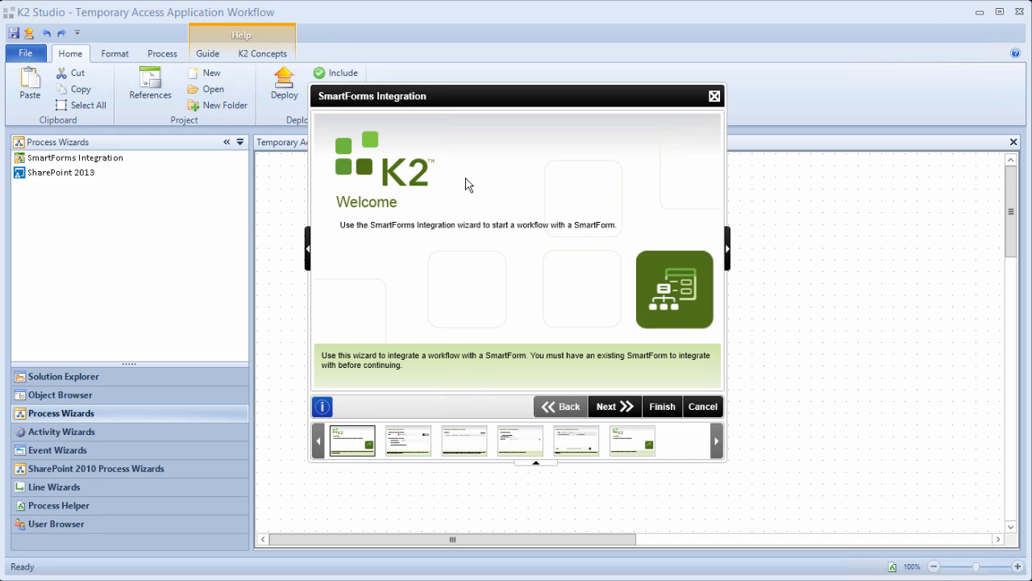
left_click(609, 407)
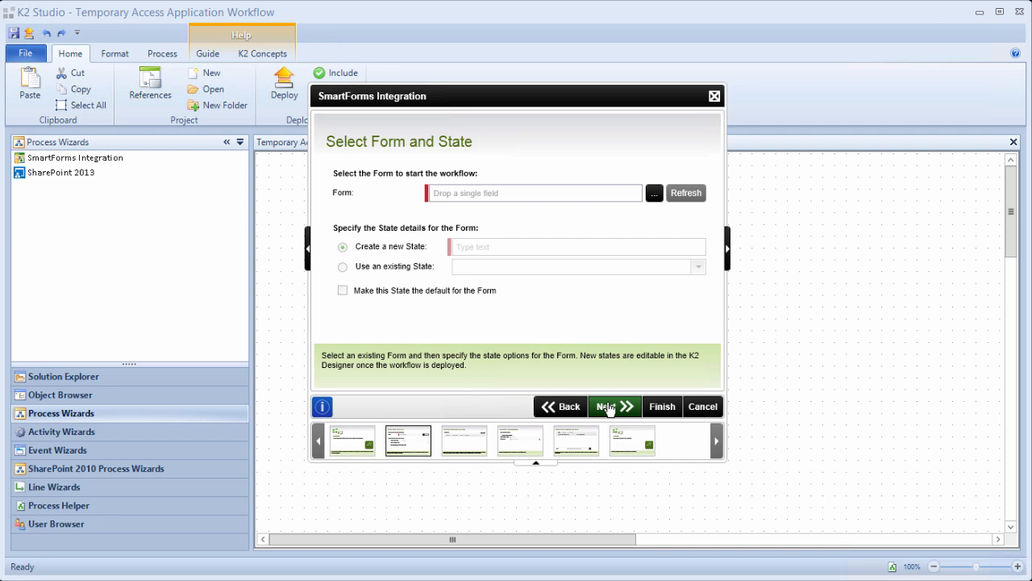
Set Temporary Access Request Form from K2 Learning > Temporary Access Application as the starting form.
left_click(653, 194)
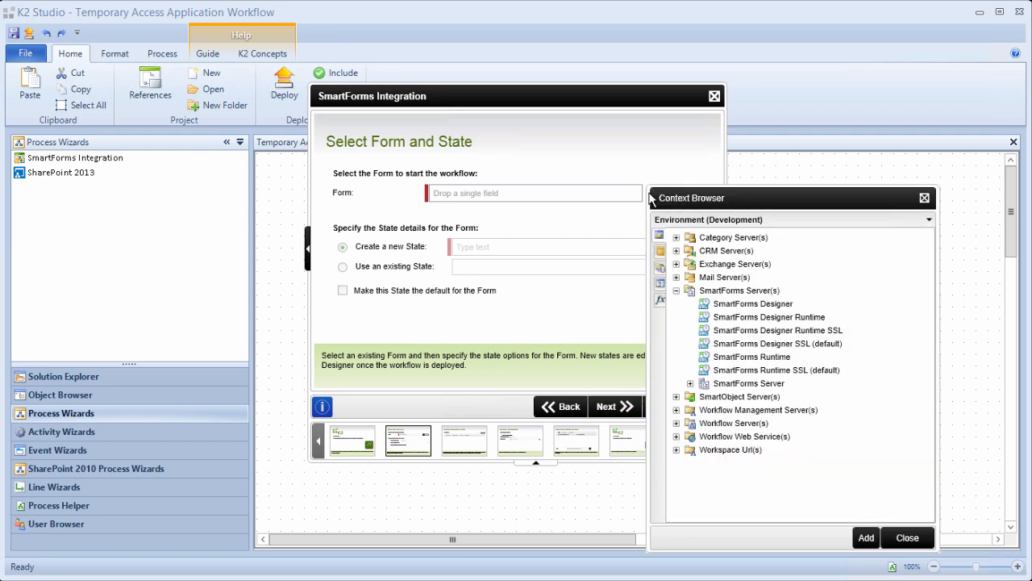
left_click(691, 383)
scroll(694, 390, "down", 4)
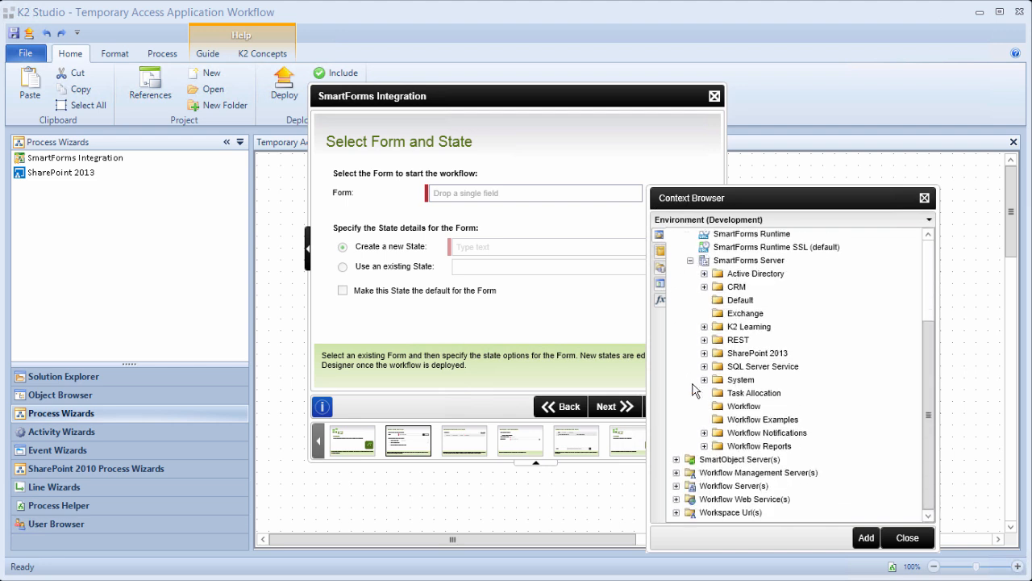
scroll(694, 391, "up", 3)
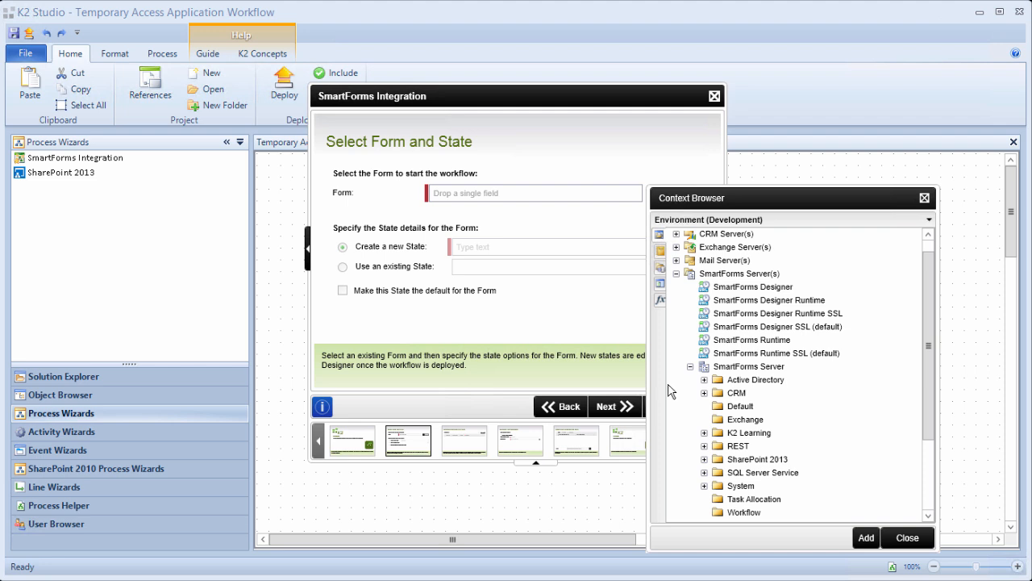
left_click(704, 434)
scroll(709, 438, "down", 3)
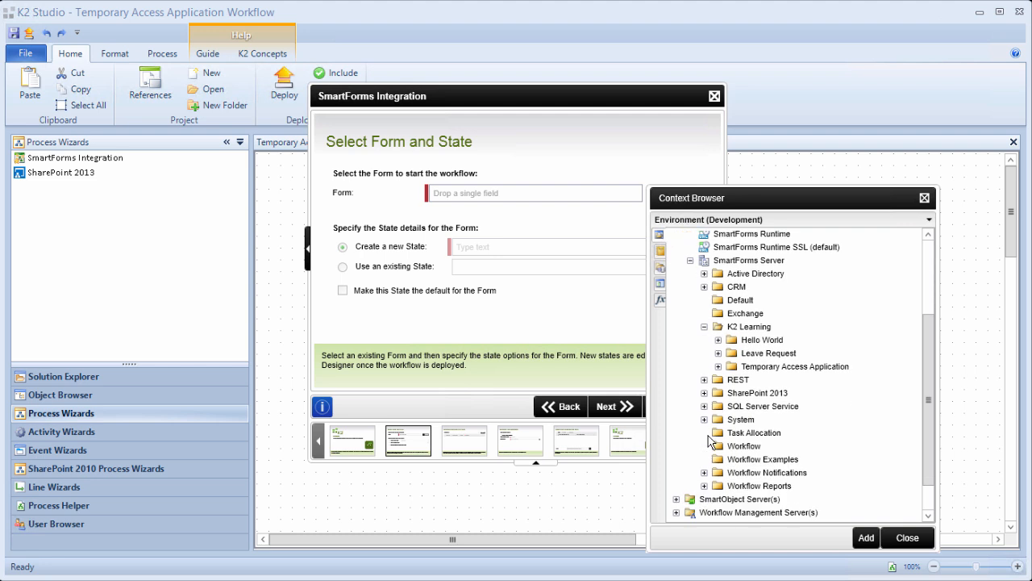
left_click(719, 367)
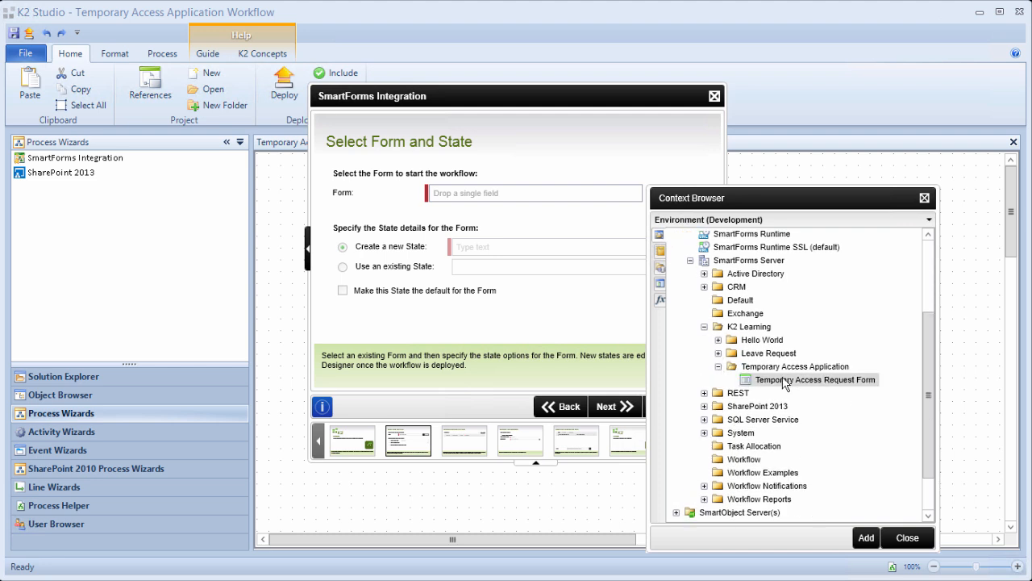
left_click_drag(834, 382, 517, 193)
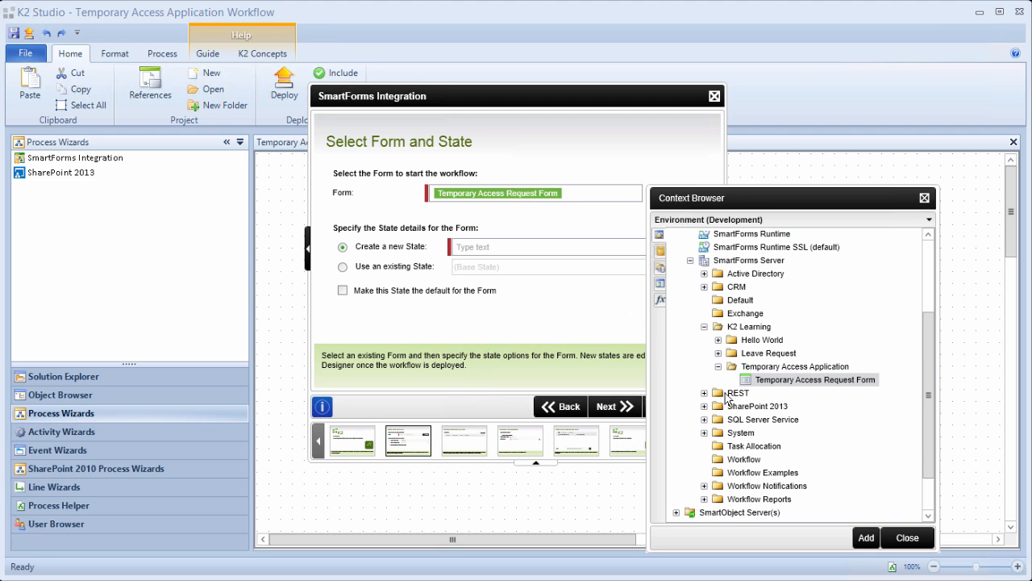
left_click(906, 538)
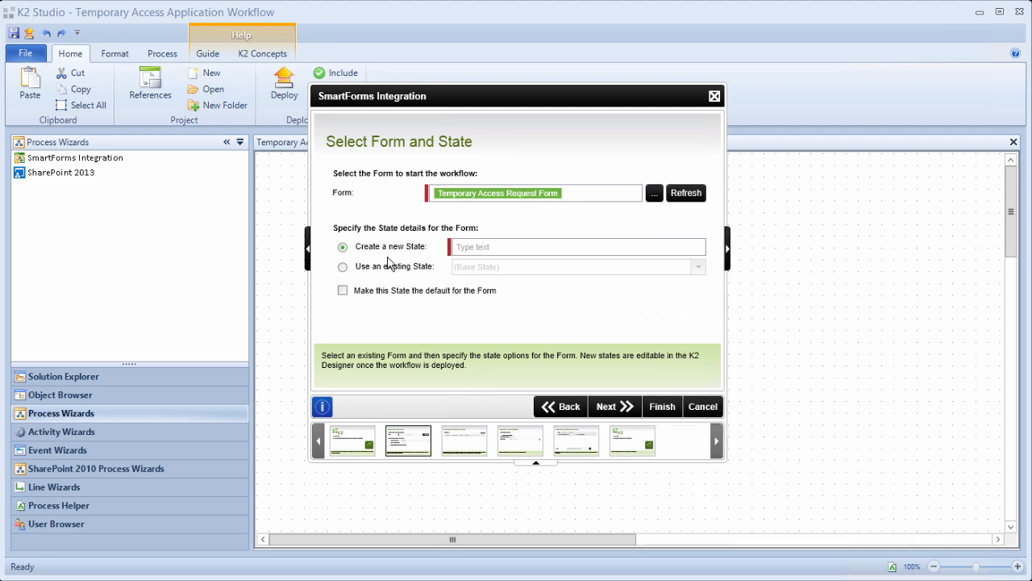
Reuse the form's existing NewRequest (Default) state and continue to the start rule.
left_click(343, 267)
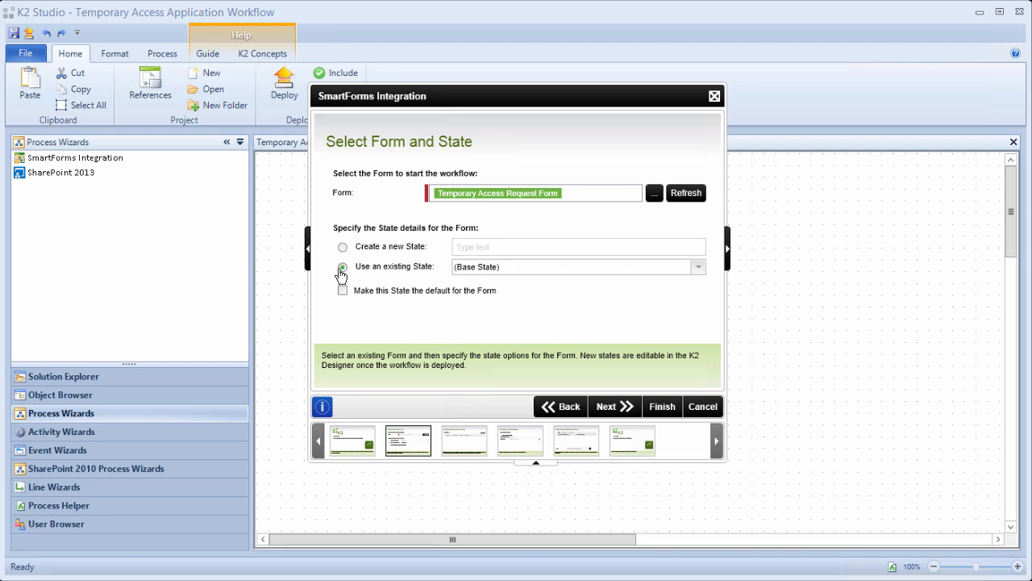
left_click(697, 267)
left_click(624, 297)
left_click(625, 409)
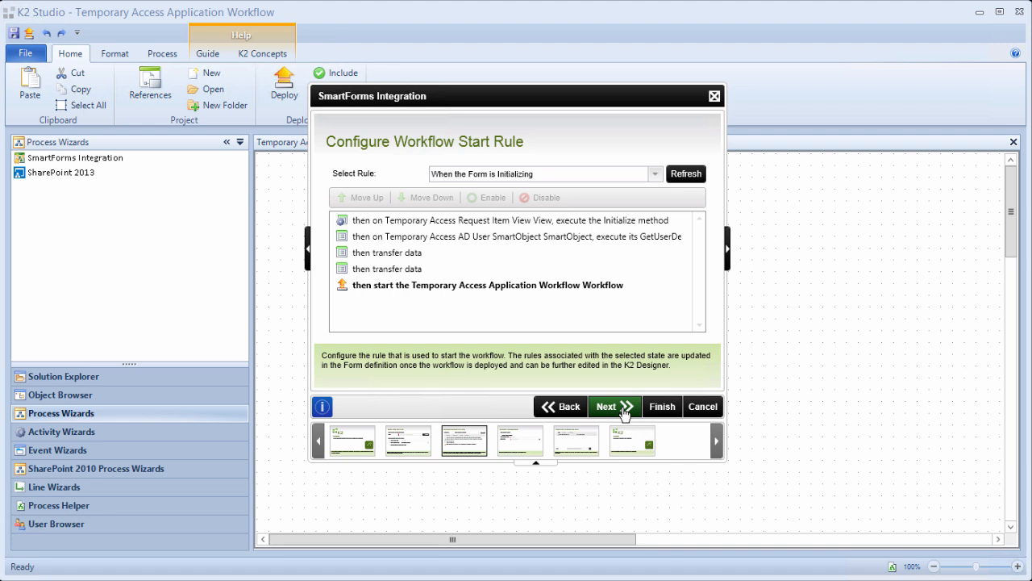
Start the workflow from the When Button Submit is Clicked rule, moving the action three places up after Create.
left_click(655, 174)
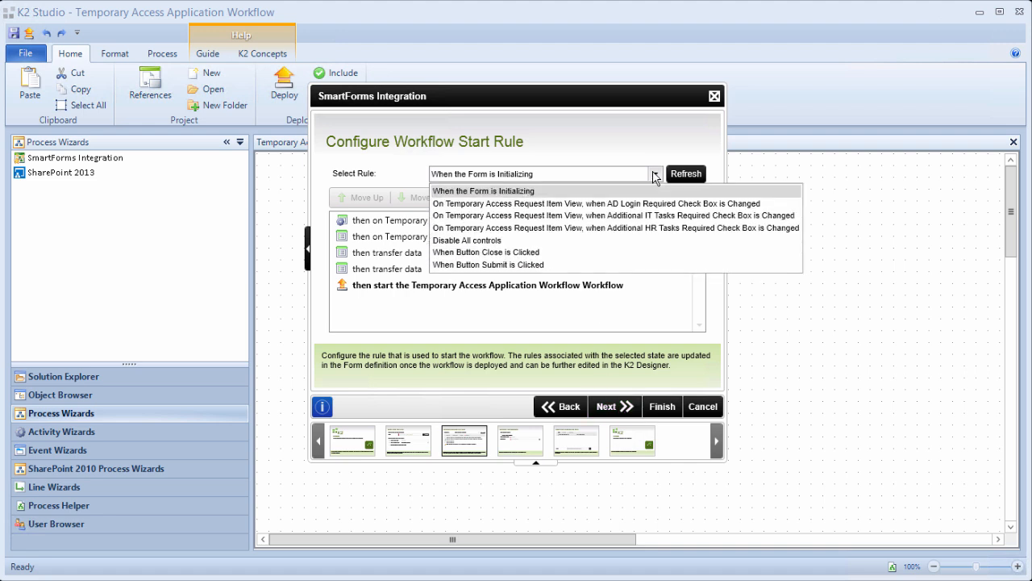
left_click(524, 264)
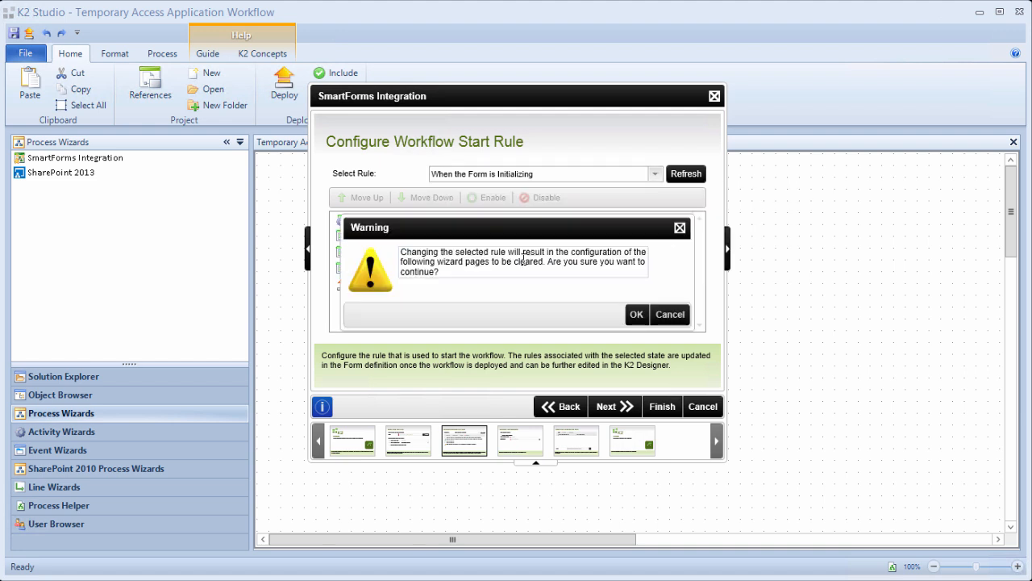
left_click(636, 314)
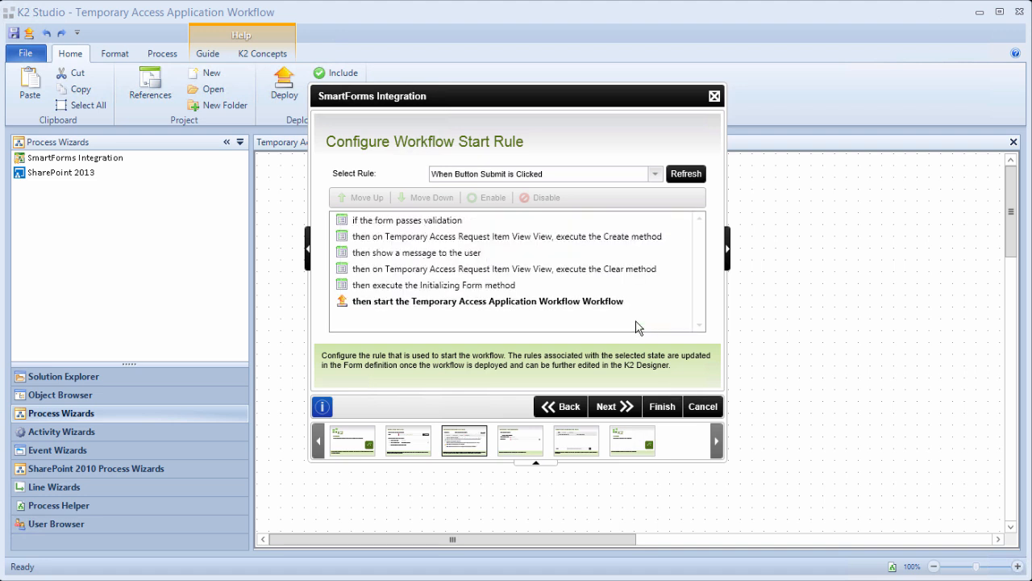
left_click(526, 301)
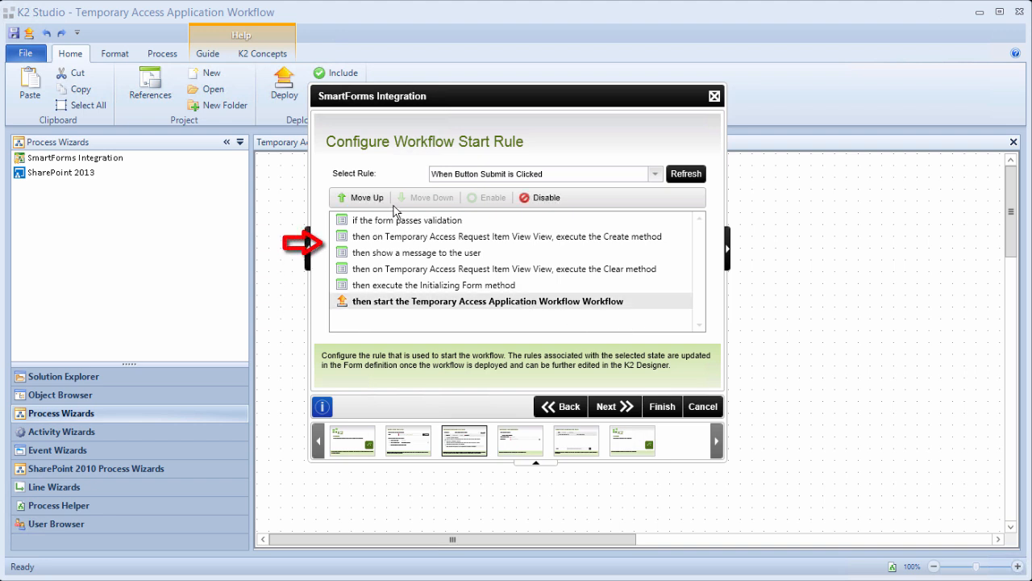
left_click(372, 201)
left_click(373, 201)
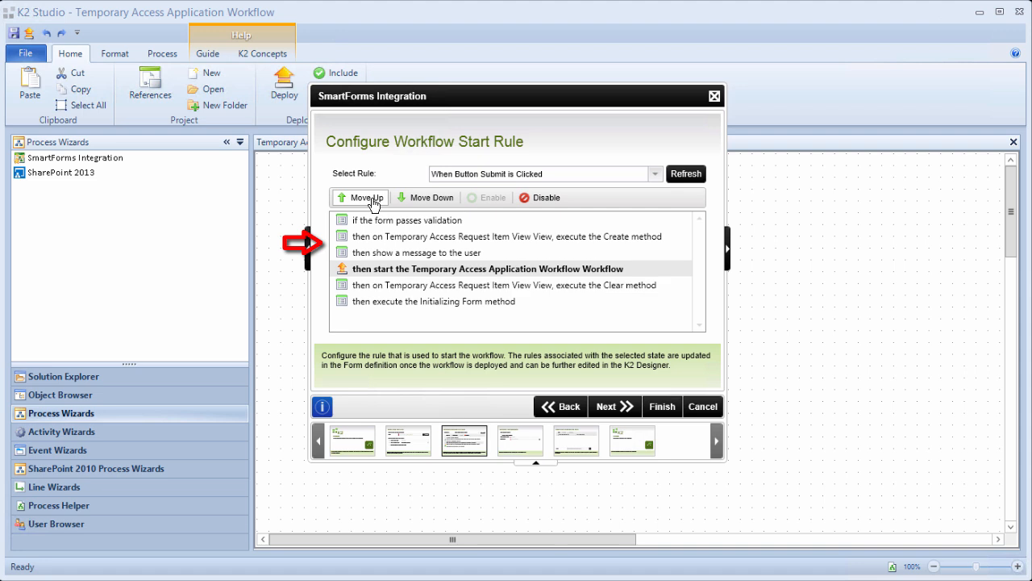
left_click(373, 200)
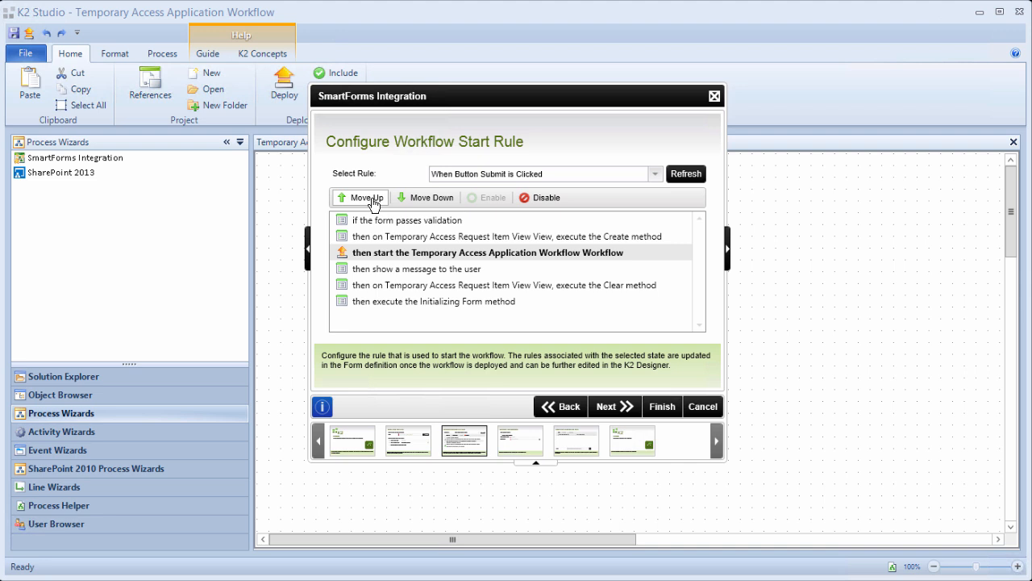
left_click(625, 411)
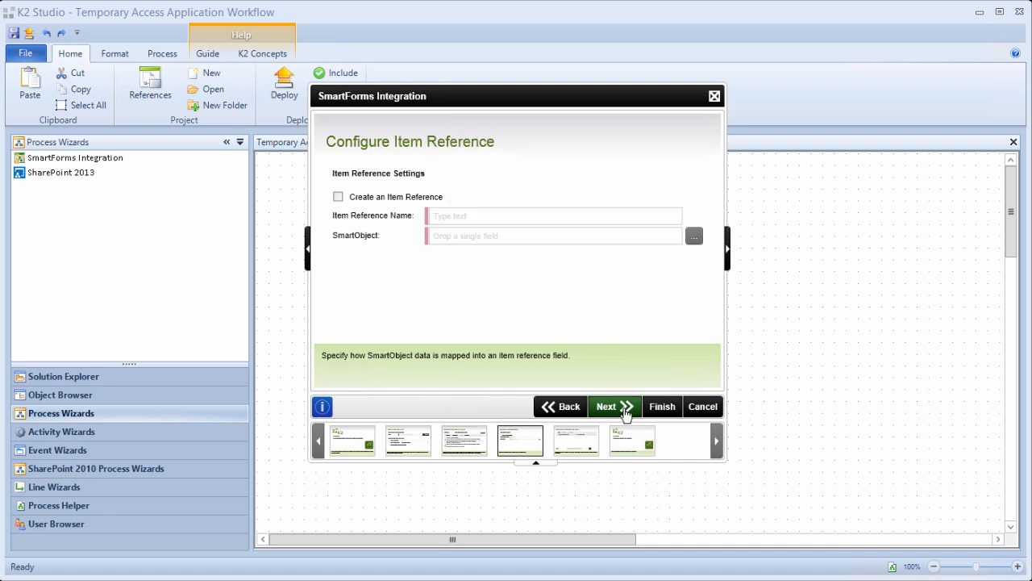
Create item reference 'Temporary Access Request' pointing to the Temporary Access Request Item View SmartObject.
left_click(338, 197)
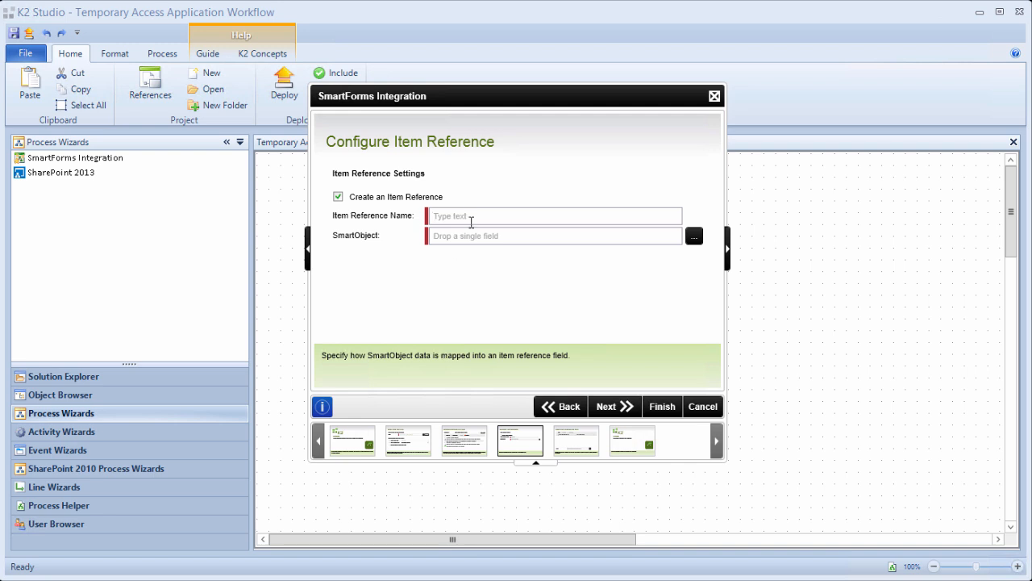
type("Temporary Access Request")
left_click(692, 239)
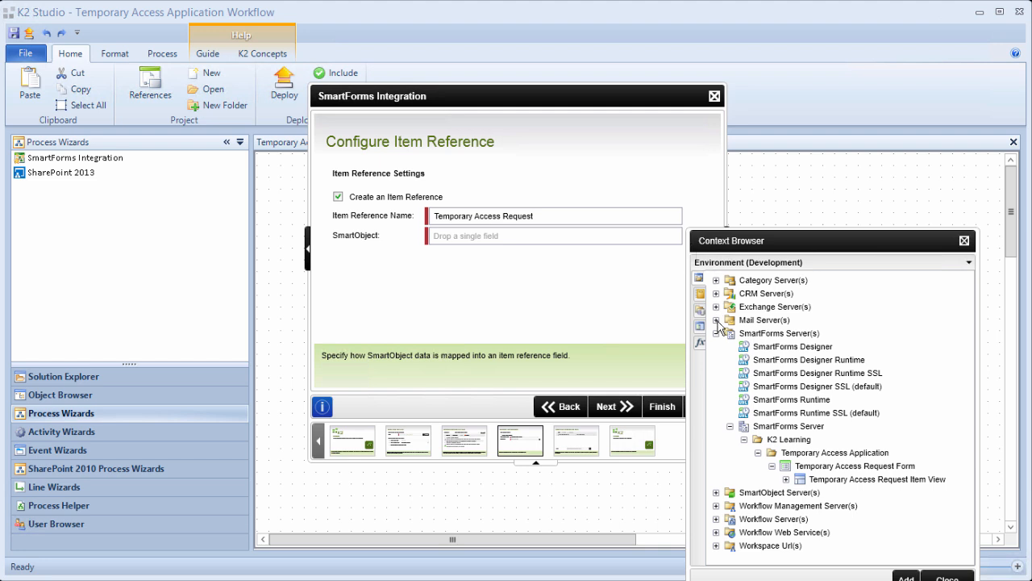
left_click(786, 479)
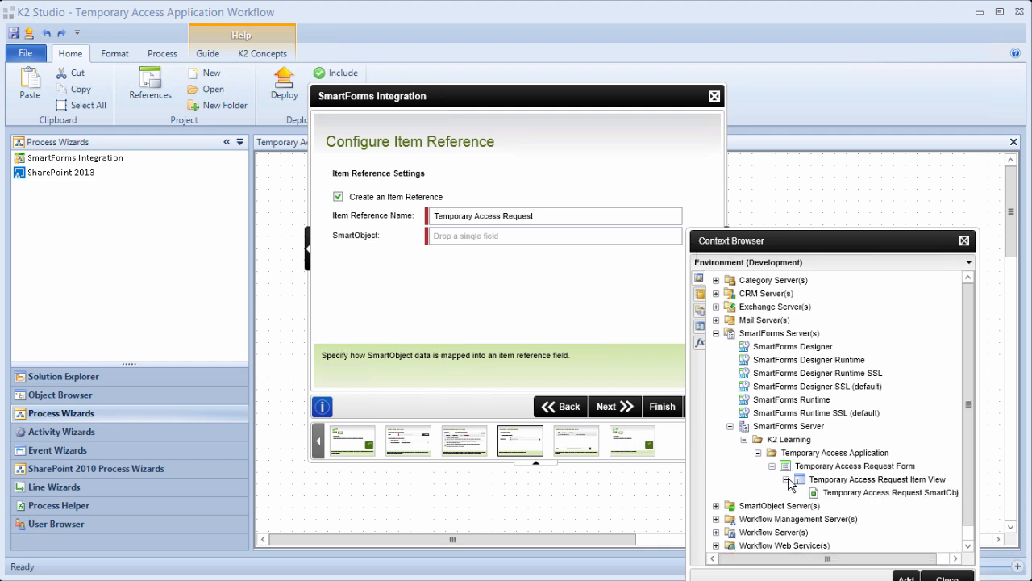
left_click(857, 496)
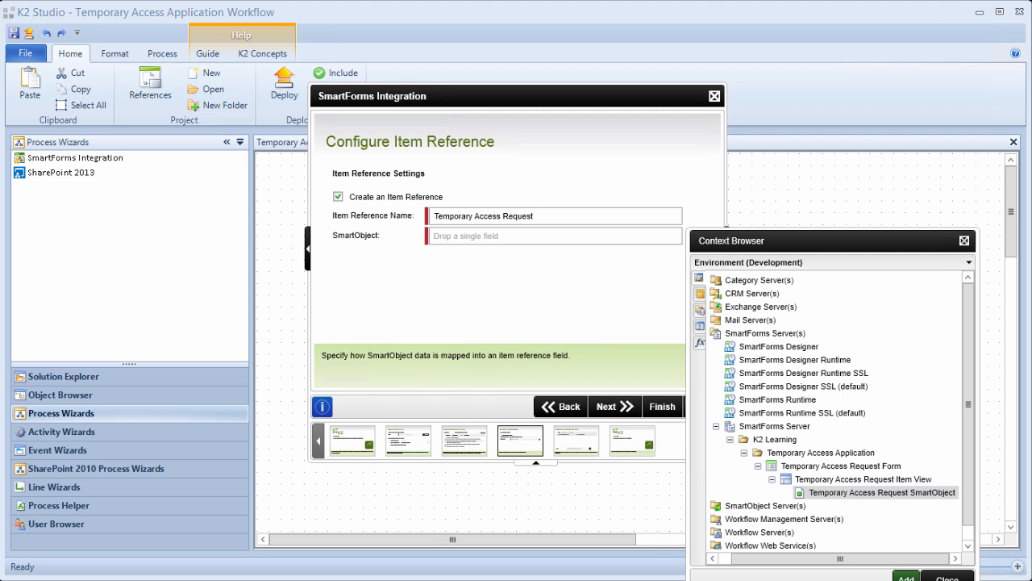
left_click(906, 577)
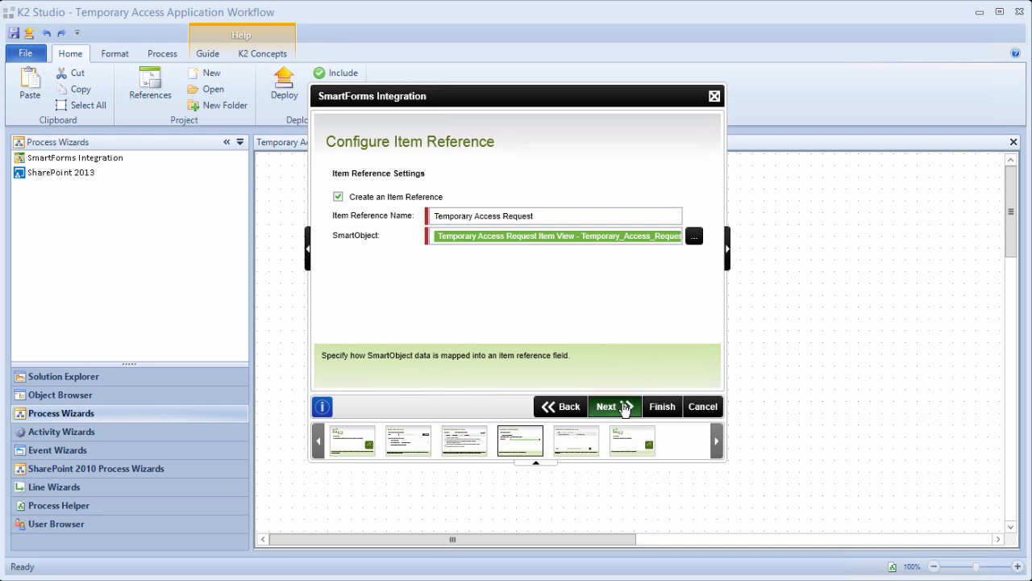
left_click(626, 409)
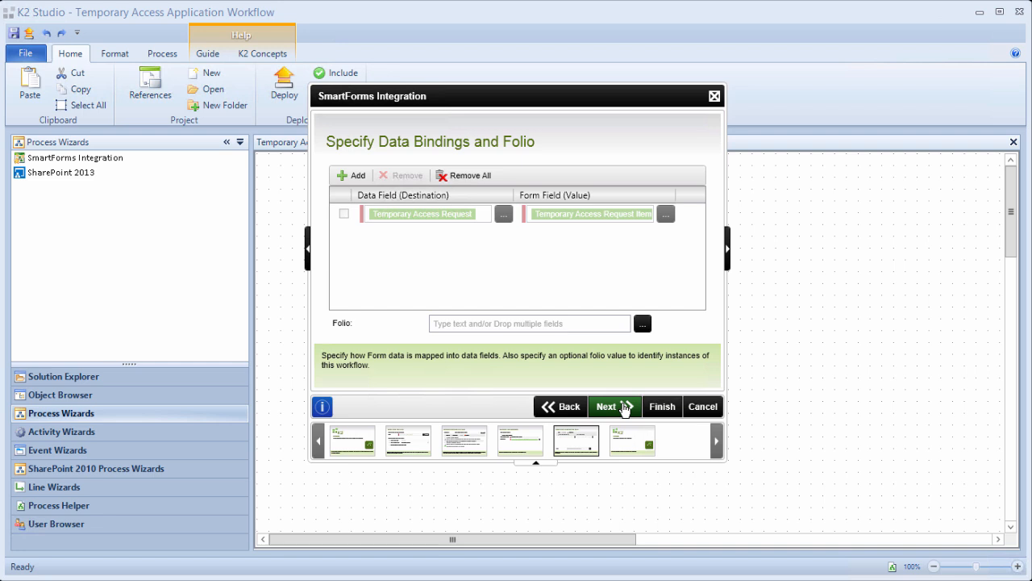
Add a data binding mapping RecordID to the Temporary Access Request Item View's ID field.
left_click(358, 177)
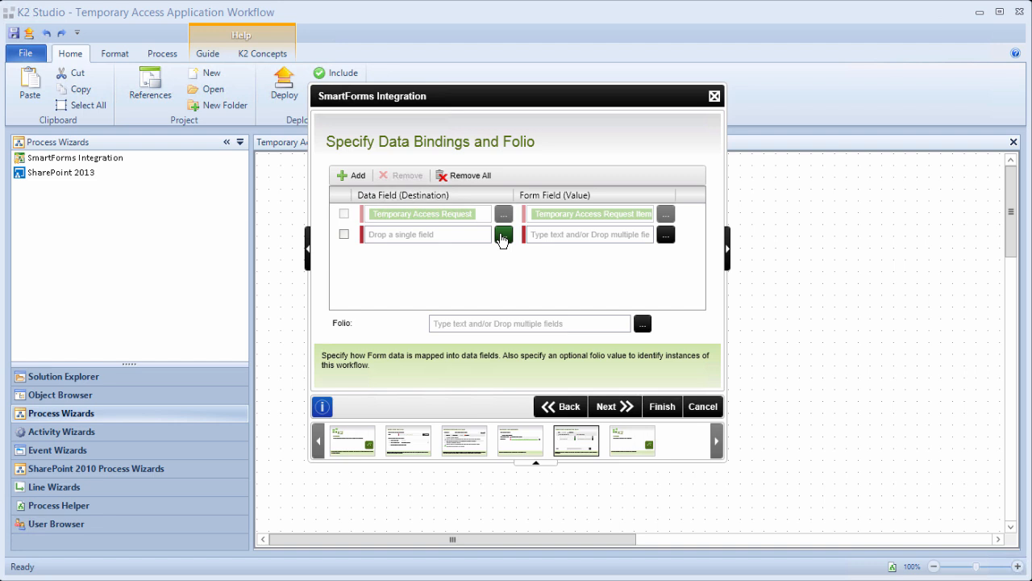
left_click(503, 235)
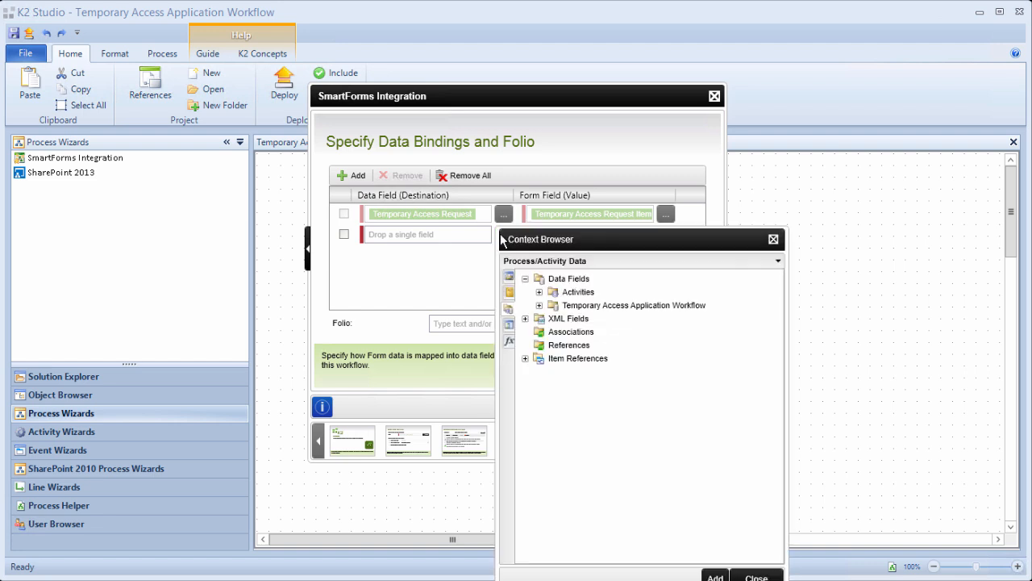
left_click(539, 305)
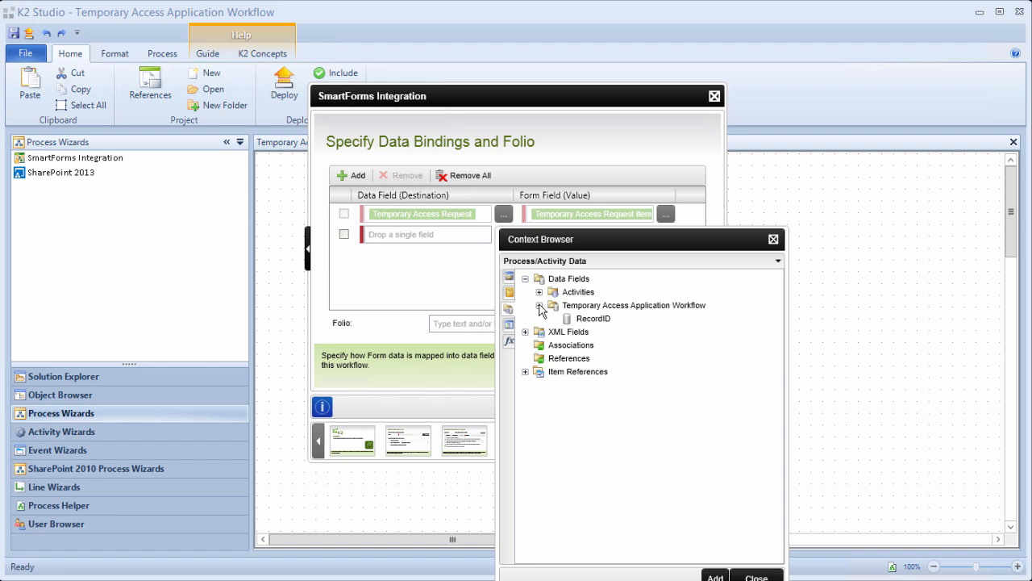
left_click(583, 319)
left_click(716, 576)
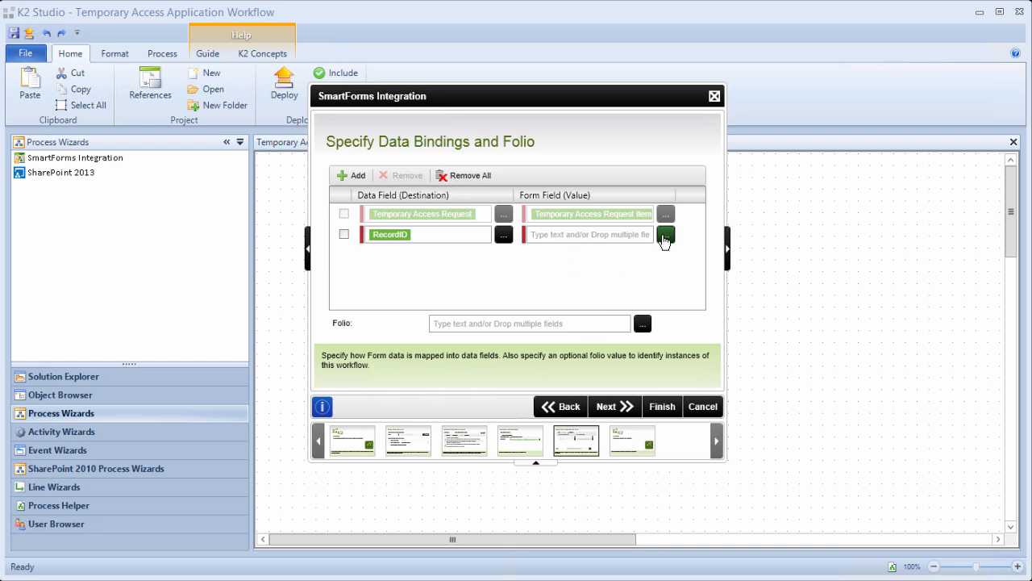
left_click(666, 234)
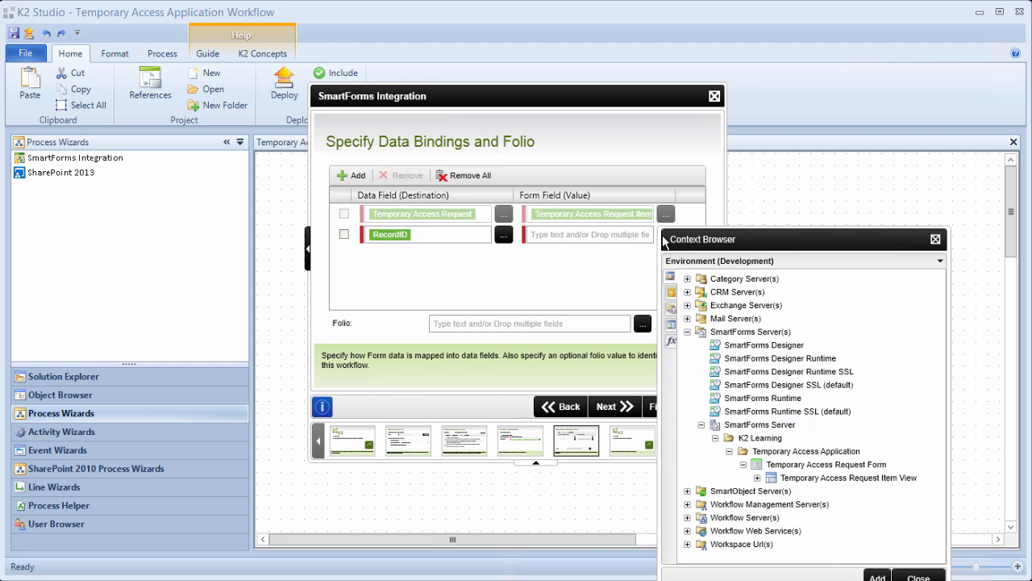
left_click(757, 478)
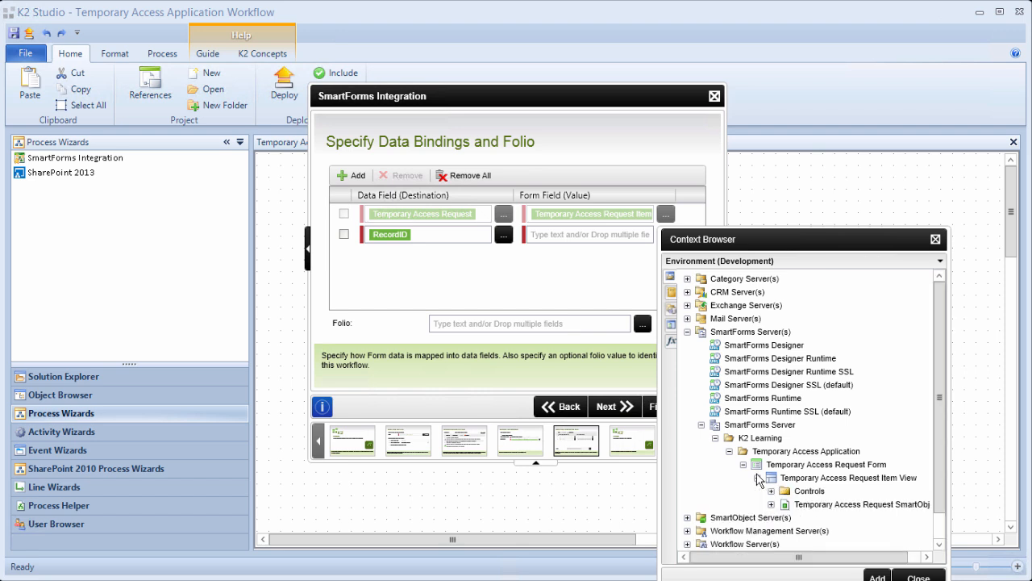
left_click(771, 504)
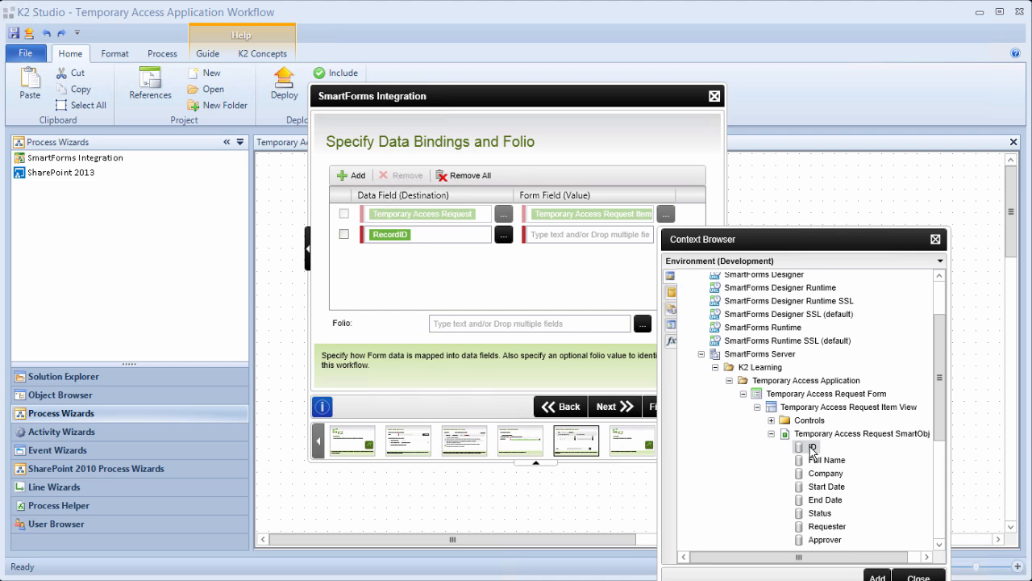
double_click(812, 449)
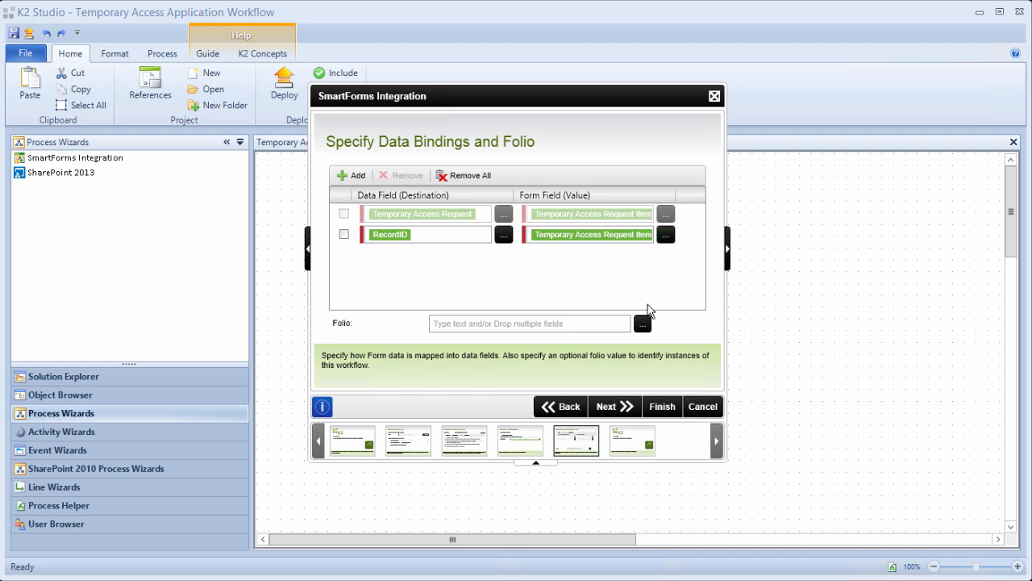
Build the folio from the Item View's Full Name and Company fields separated by '-'.
left_click(643, 326)
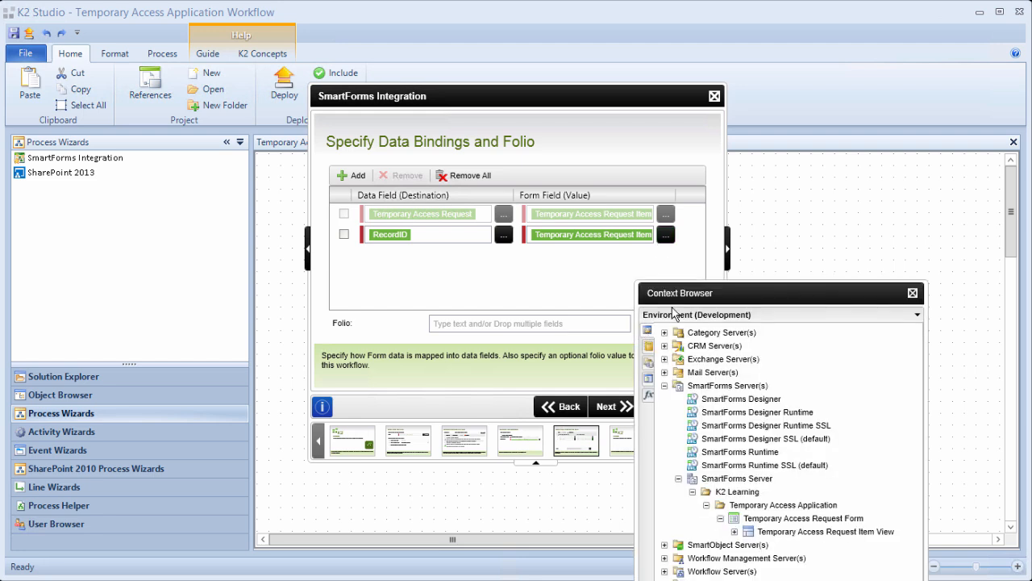
left_click_drag(687, 295, 700, 246)
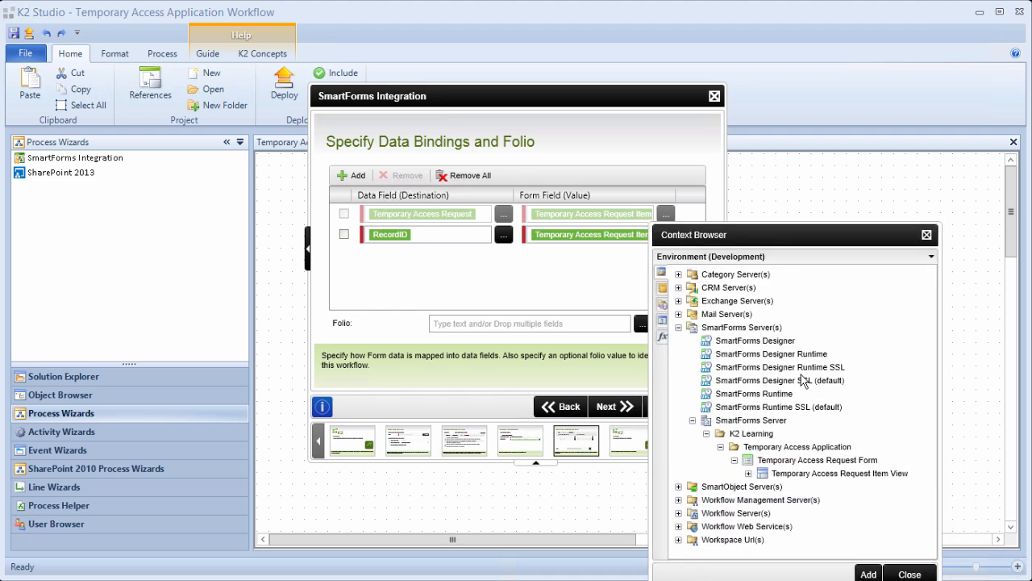
left_click(750, 474)
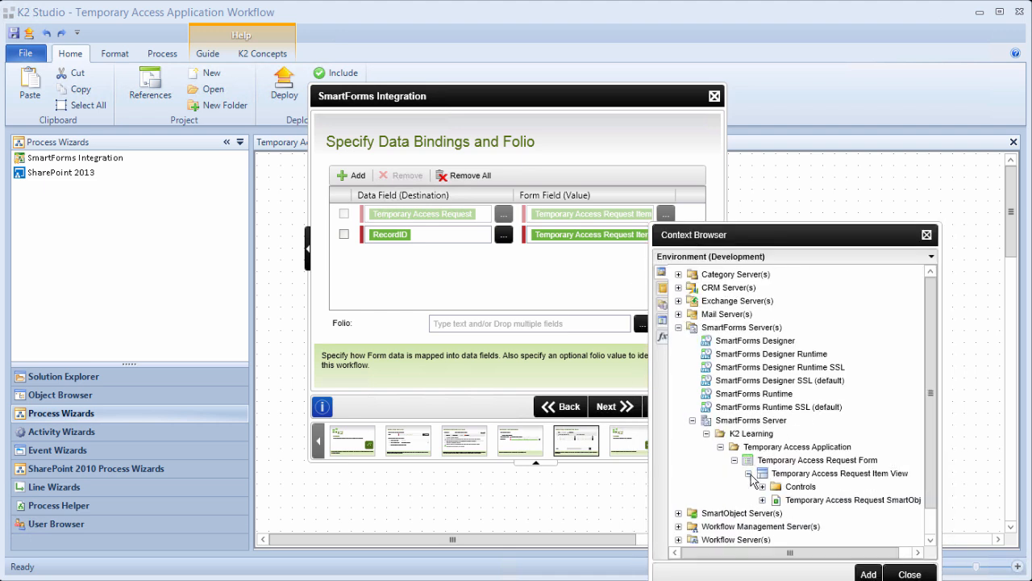
scroll(821, 483, "down", 2)
left_click_drag(816, 457, 506, 332)
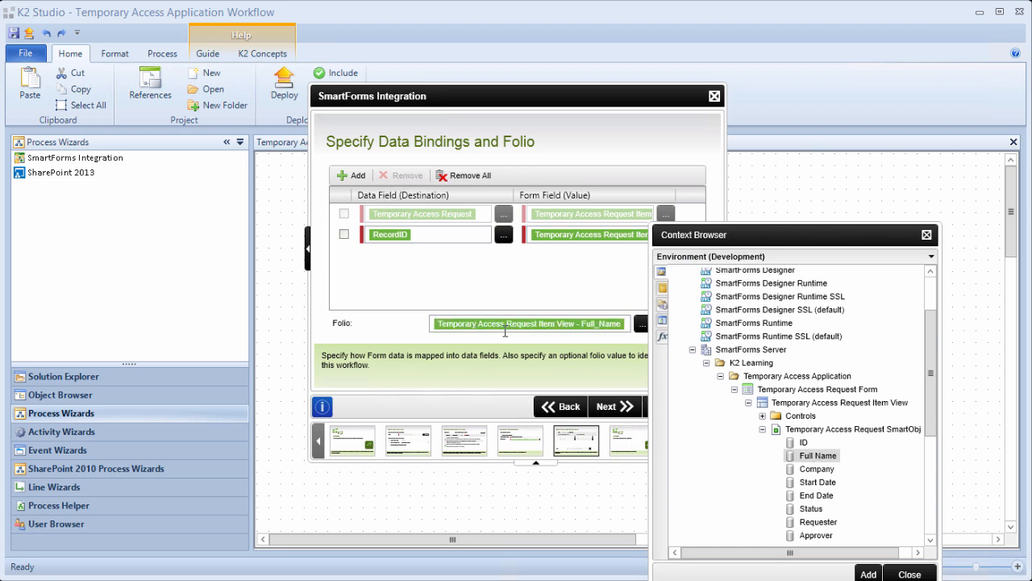
left_click(628, 324)
type("-")
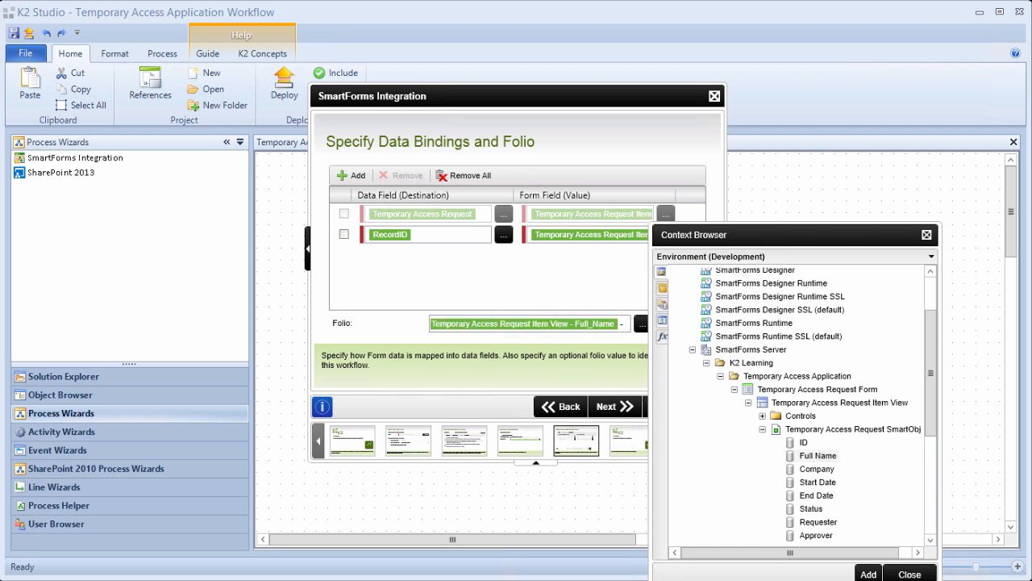
left_click_drag(814, 468, 628, 323)
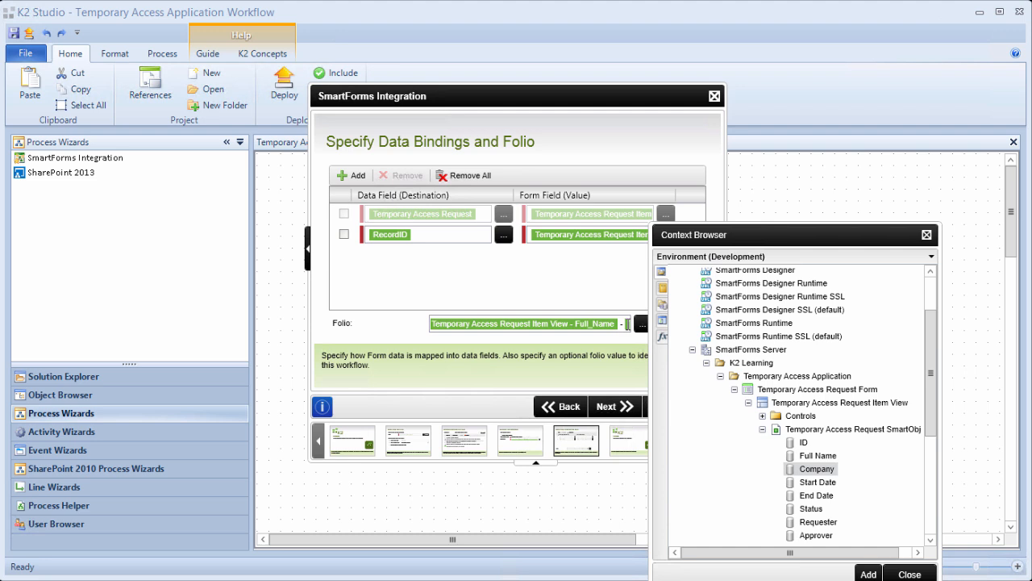
Close the field browser and finish the SmartForms Integration wizard.
mouse_move(714, 242)
left_mouse_down()
mouse_move(763, 224)
mouse_move(755, 199)
left_mouse_up()
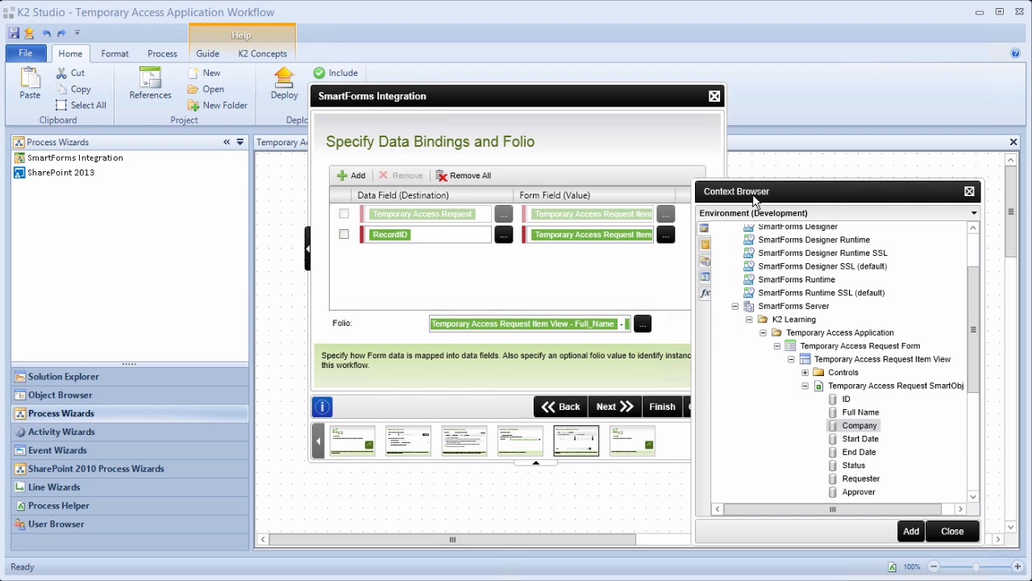
left_click(952, 531)
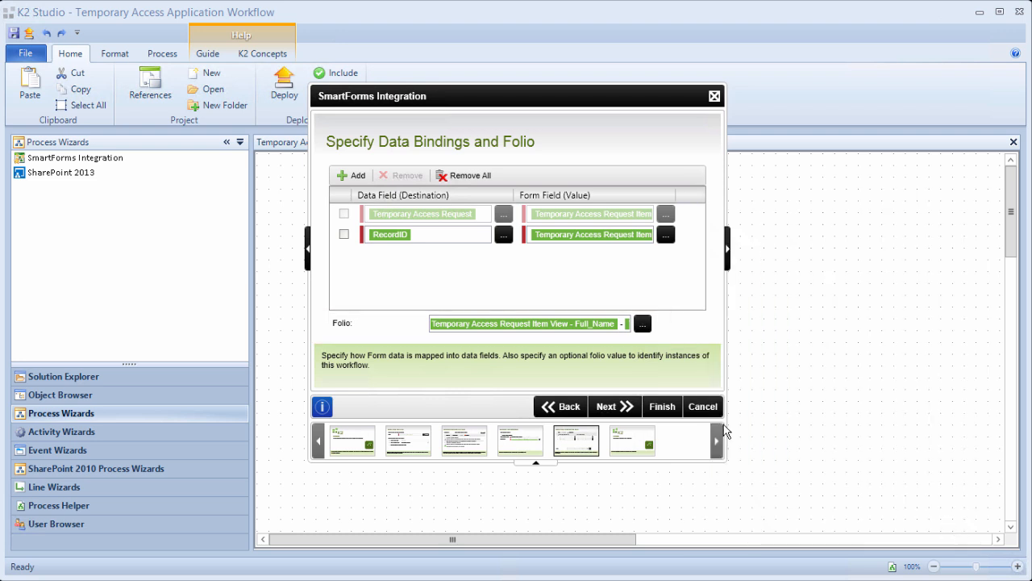
left_click(614, 408)
left_click(662, 406)
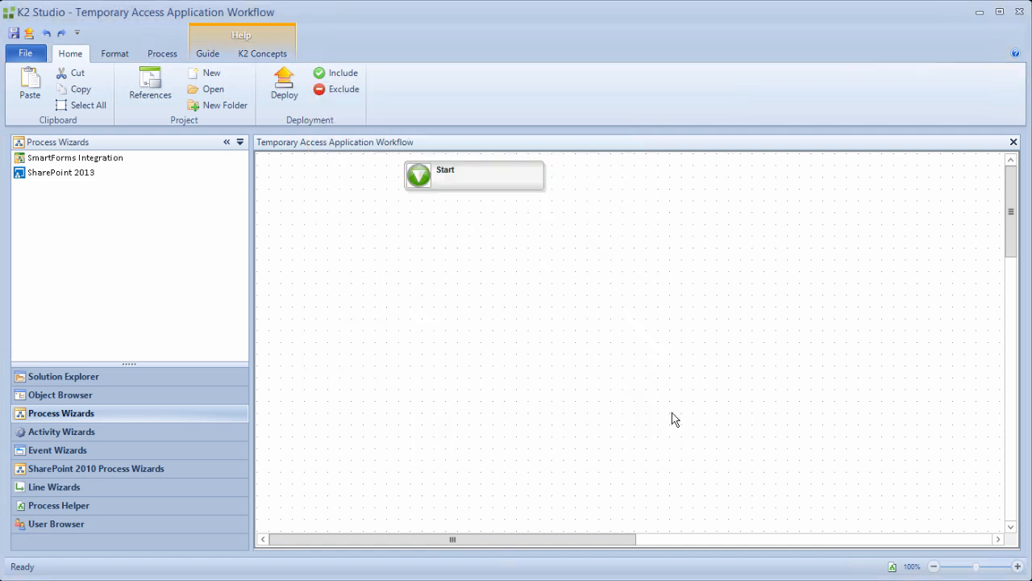
Save the Temporary Access Application Workflow via File > Save.
left_click(37, 58)
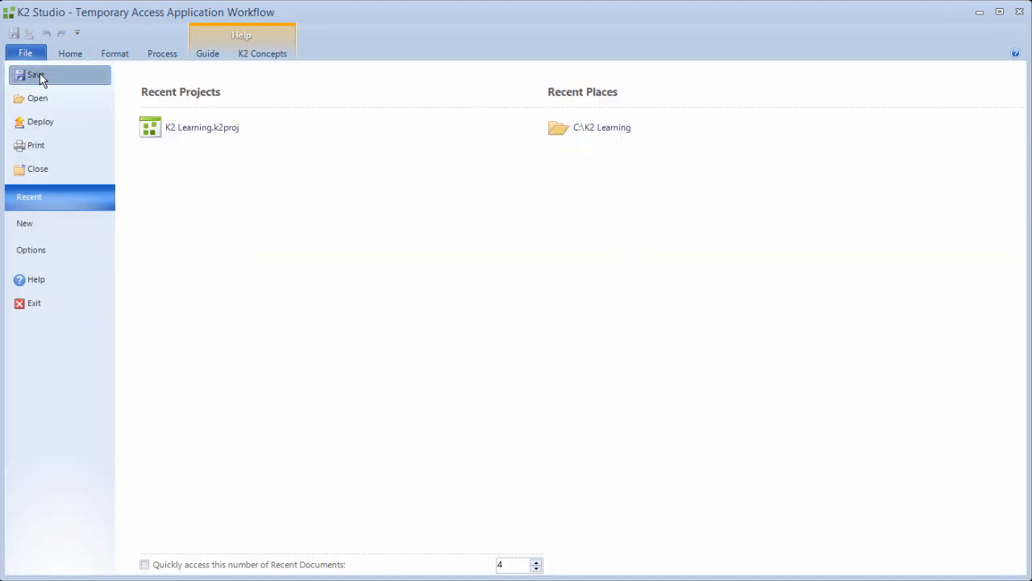
left_click(37, 75)
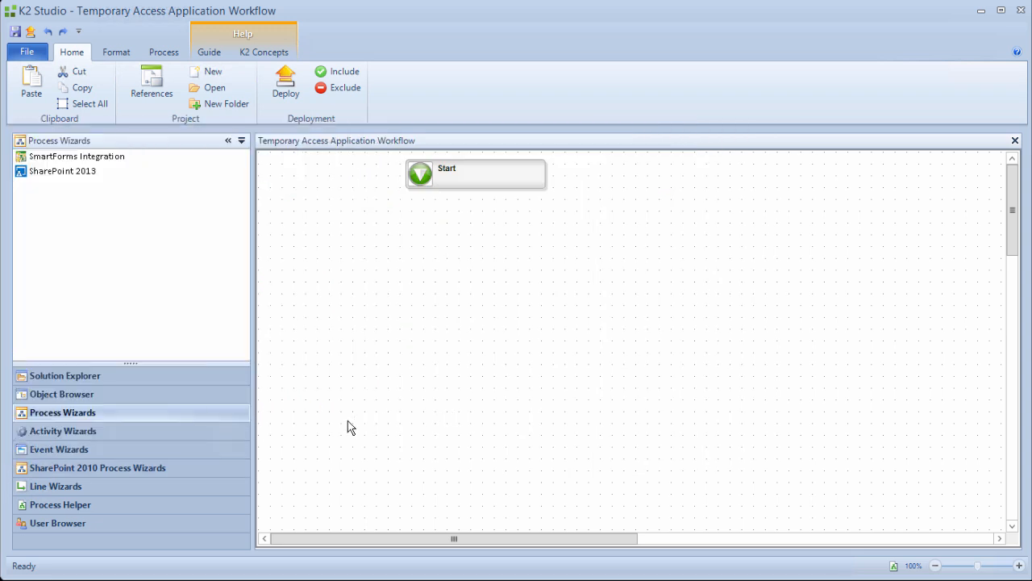
Add a SmartForms Client Event to the workflow named Manager Approval.
left_click(194, 452)
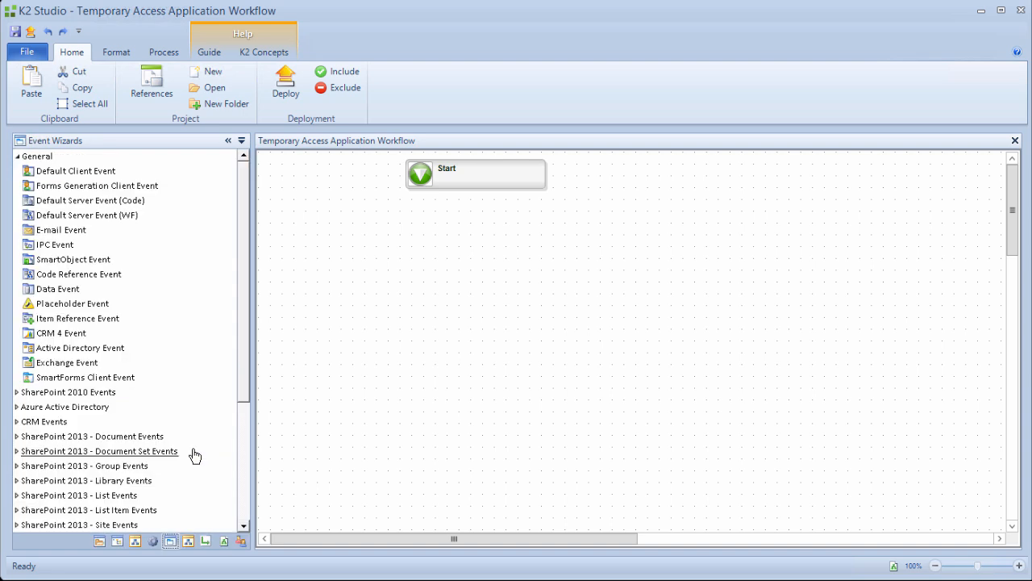
left_click_drag(56, 376, 406, 257)
left_click_drag(406, 257, 406, 256)
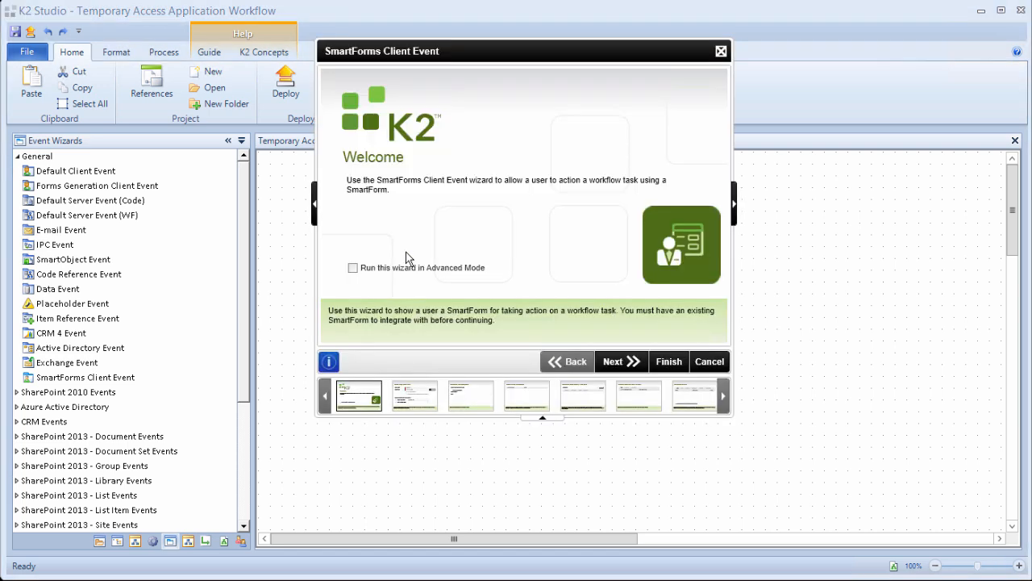
left_click(629, 364)
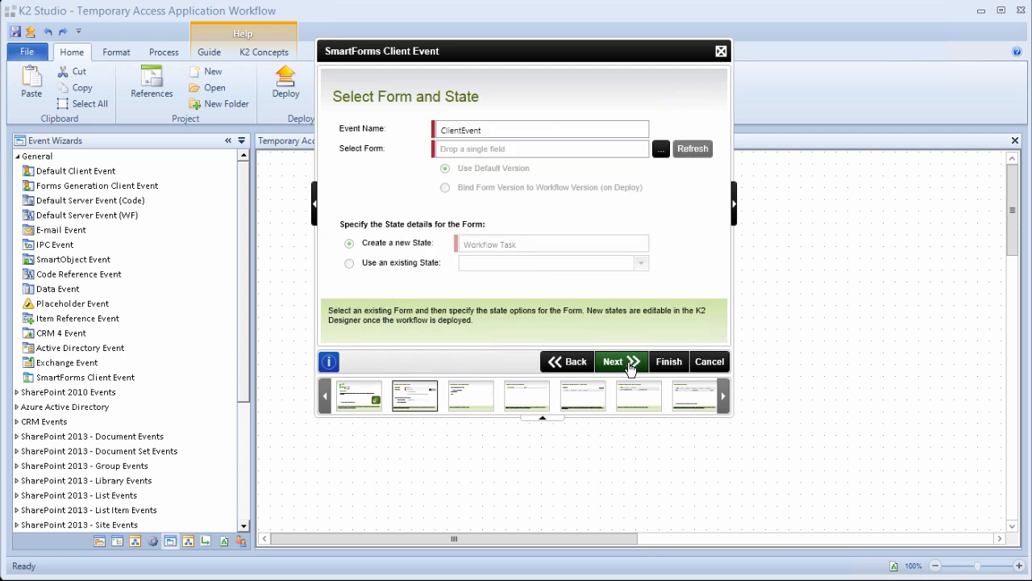
double_click(480, 133)
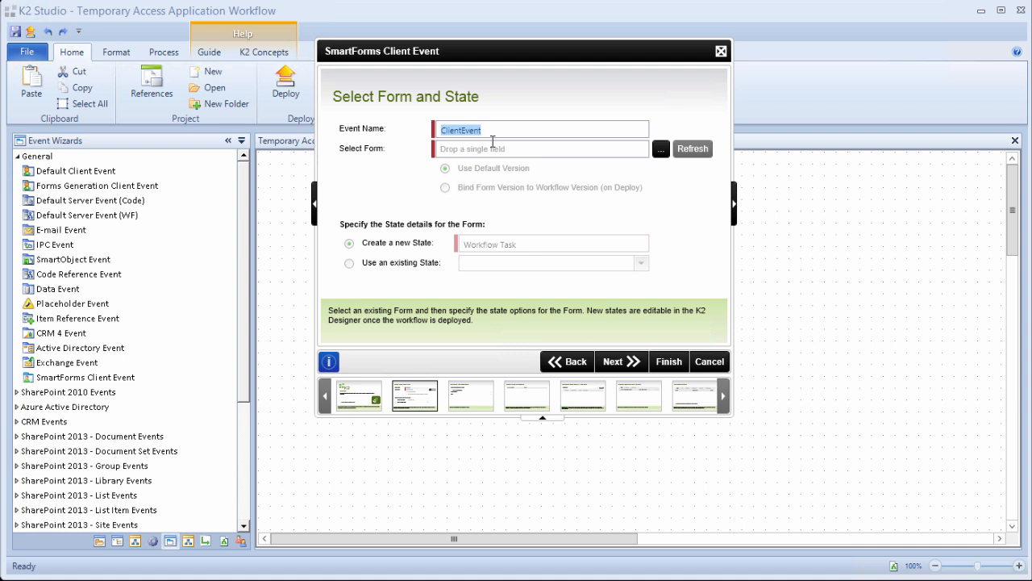
type("Manager Approval")
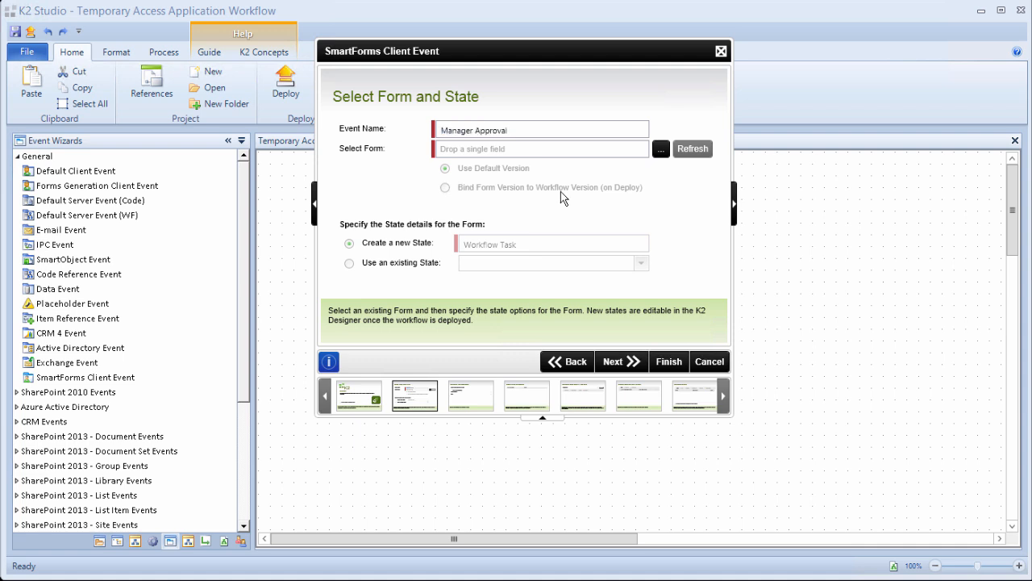
Choose Temporary Access Request Form from K2 Learning > Temporary Access Application for the event.
left_click(662, 150)
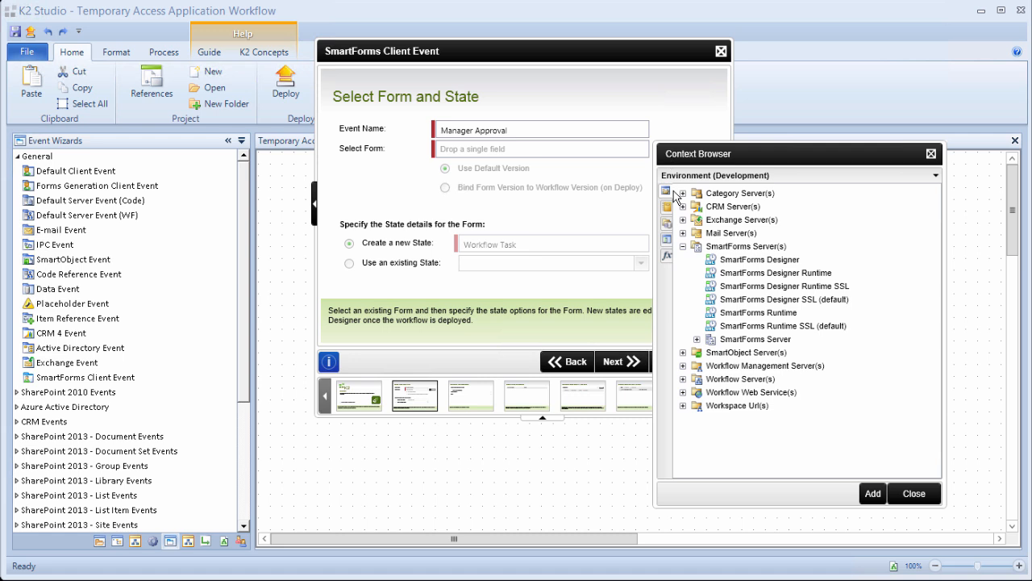
left_click(697, 338)
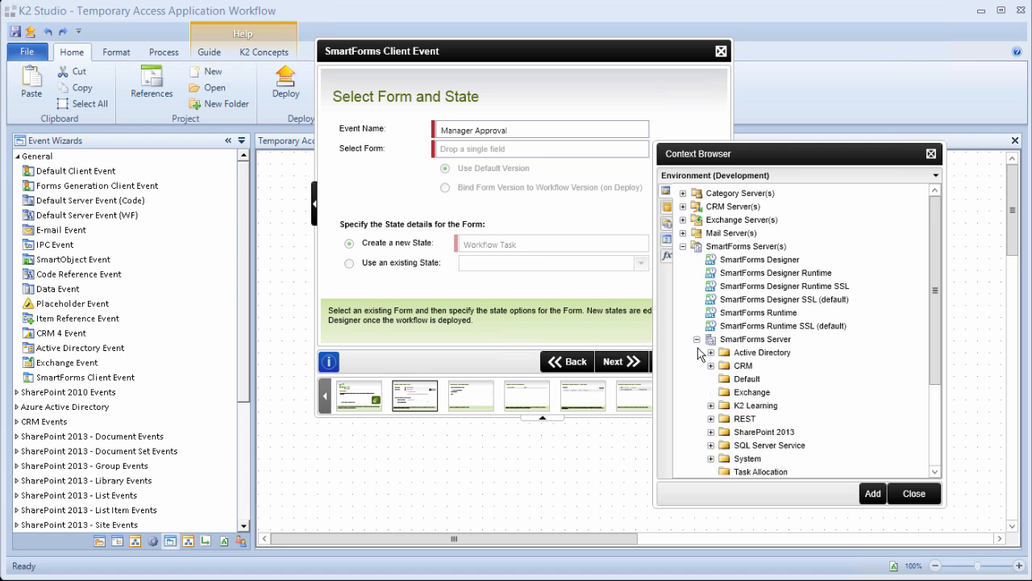
left_click(711, 404)
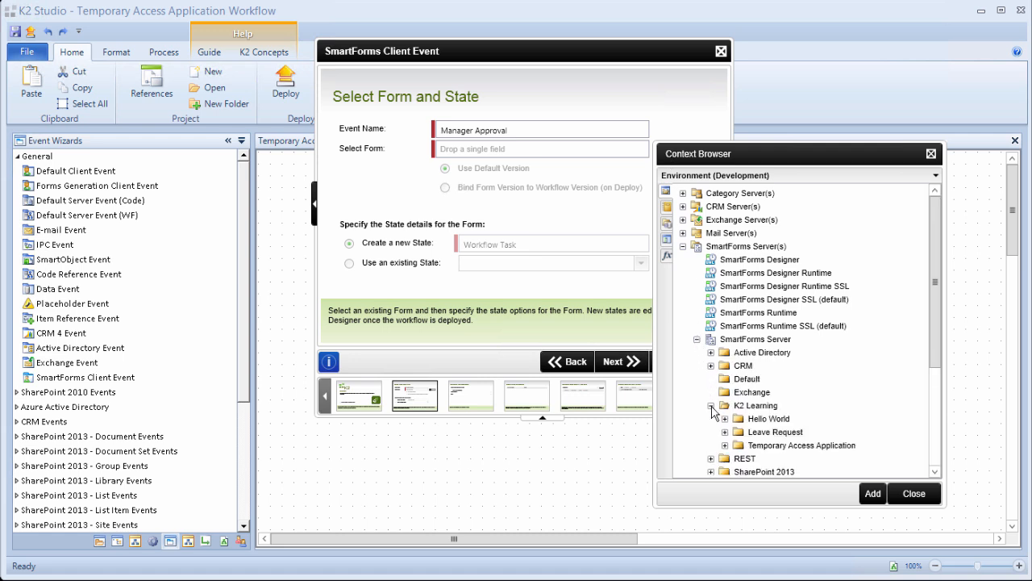
left_click(724, 446)
left_click(778, 459)
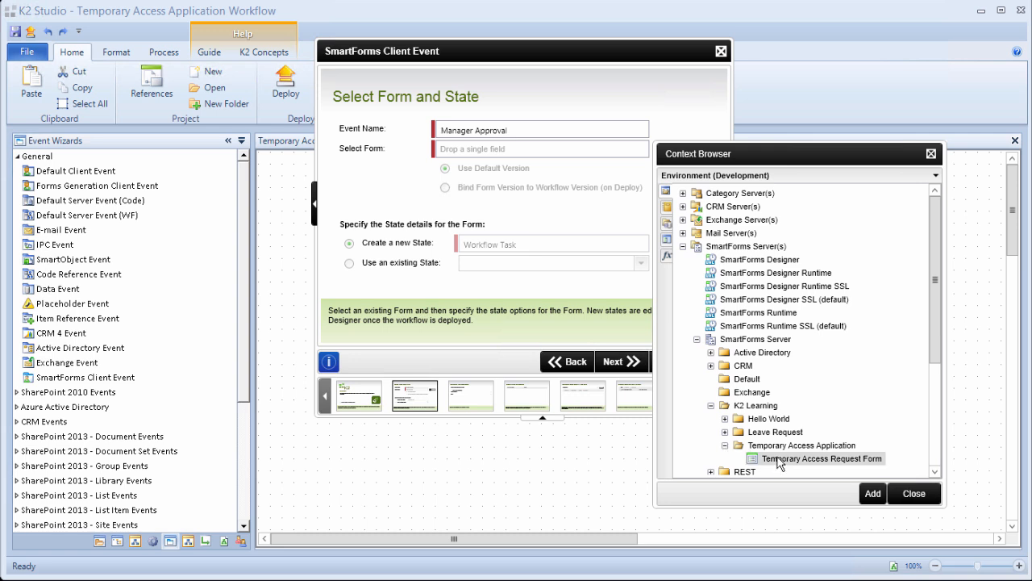
left_click(872, 494)
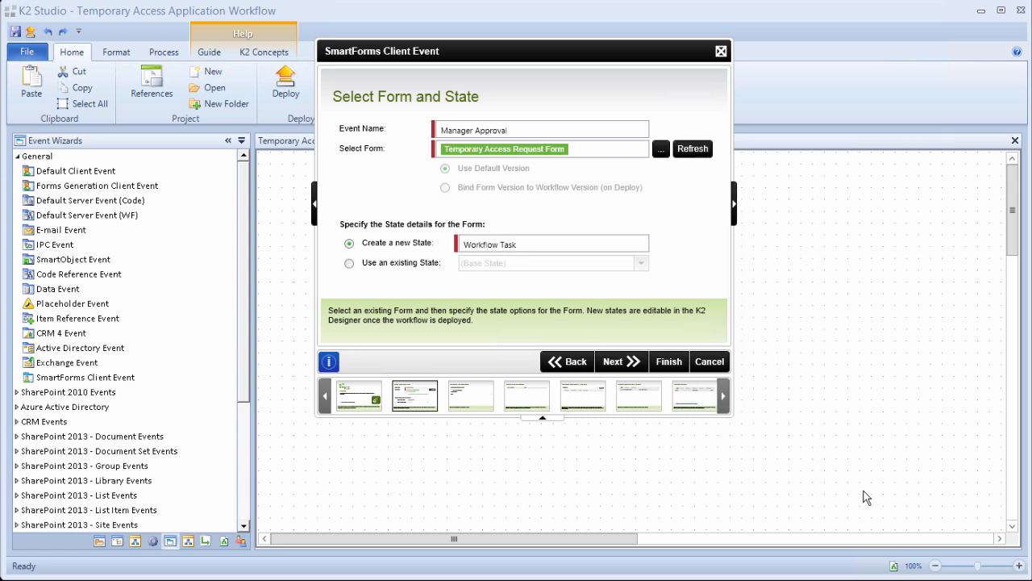
Reuse the form's existing Approval state.
left_click(349, 264)
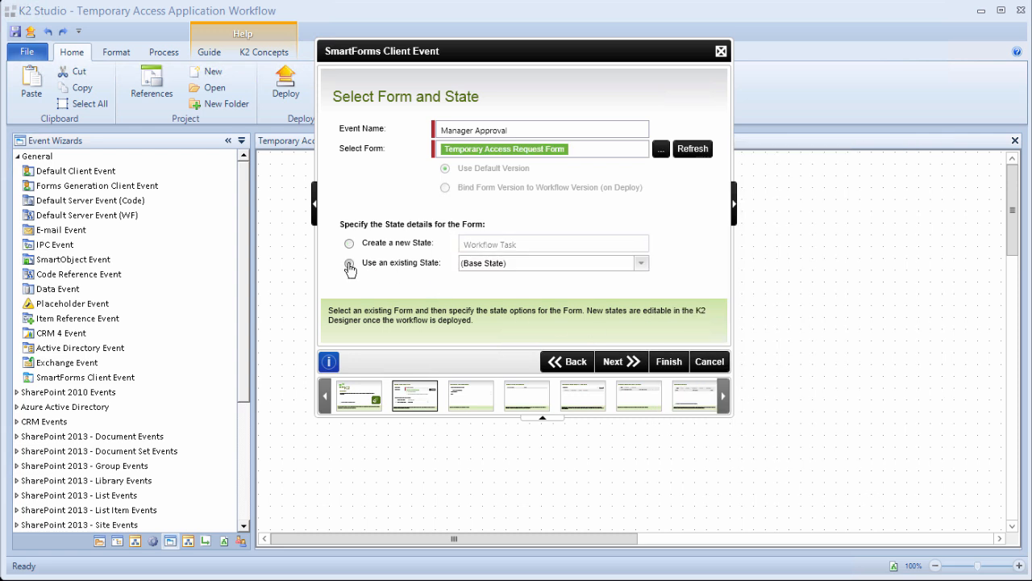
left_click(641, 263)
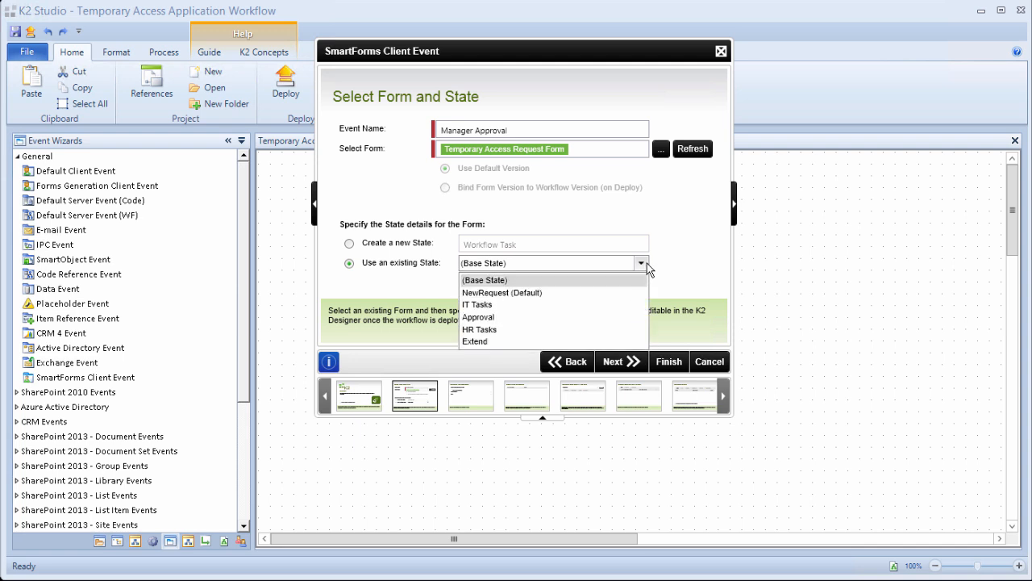
left_click(532, 317)
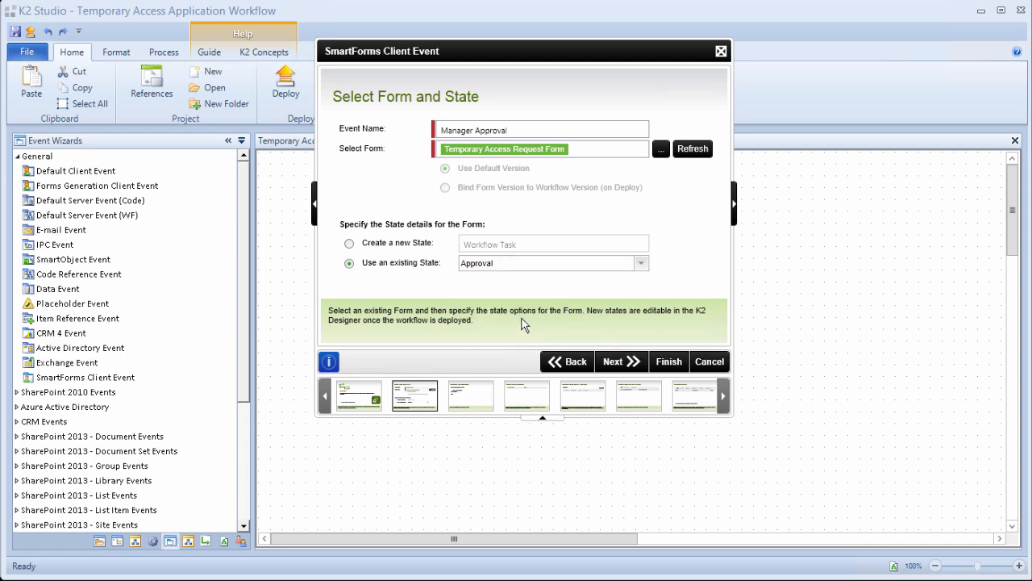
left_click(611, 363)
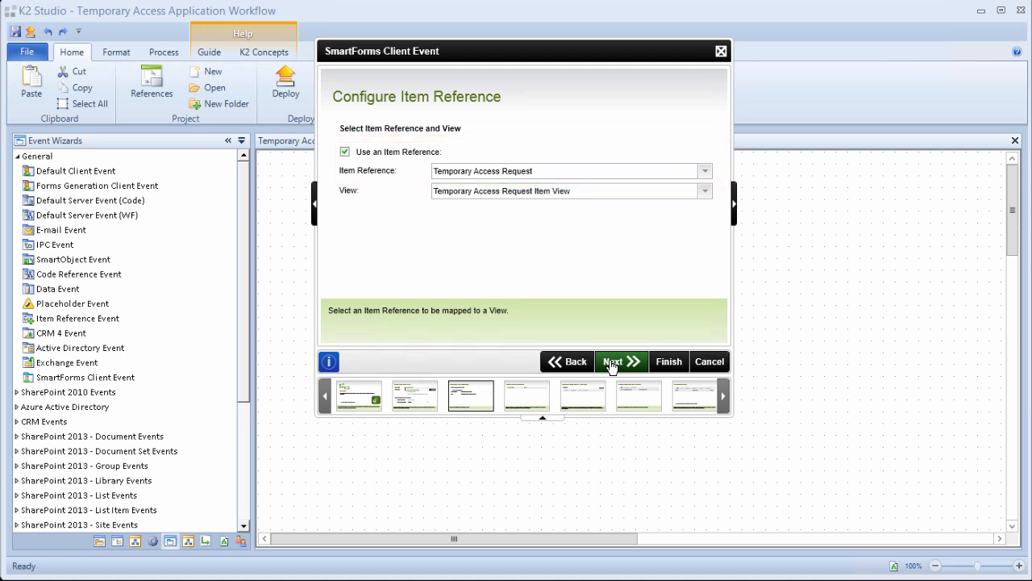
Accept the default item reference, form parameters (SN={SERIALNO}) and workflow-to-form data transfer.
left_click(611, 365)
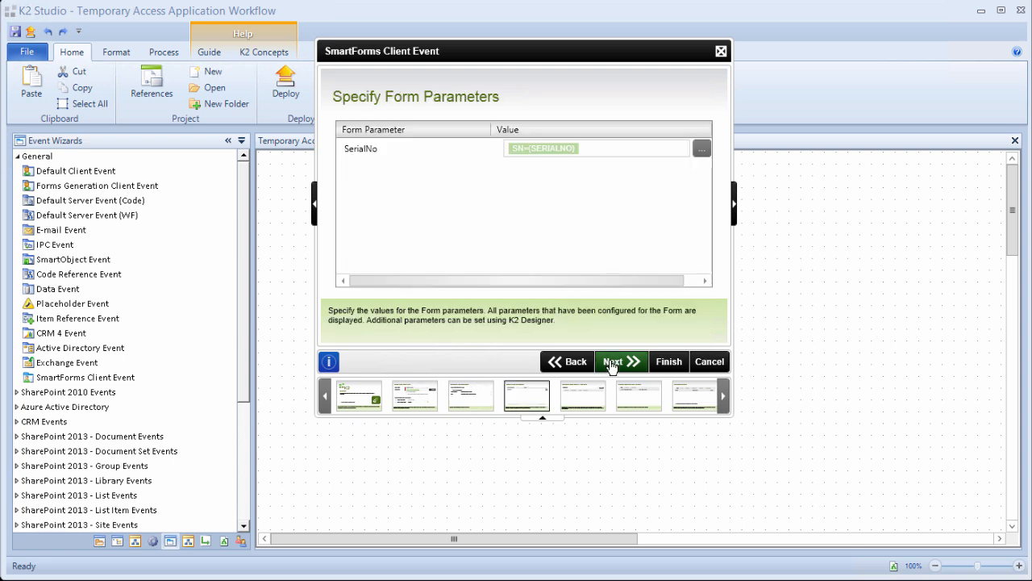
left_click(611, 364)
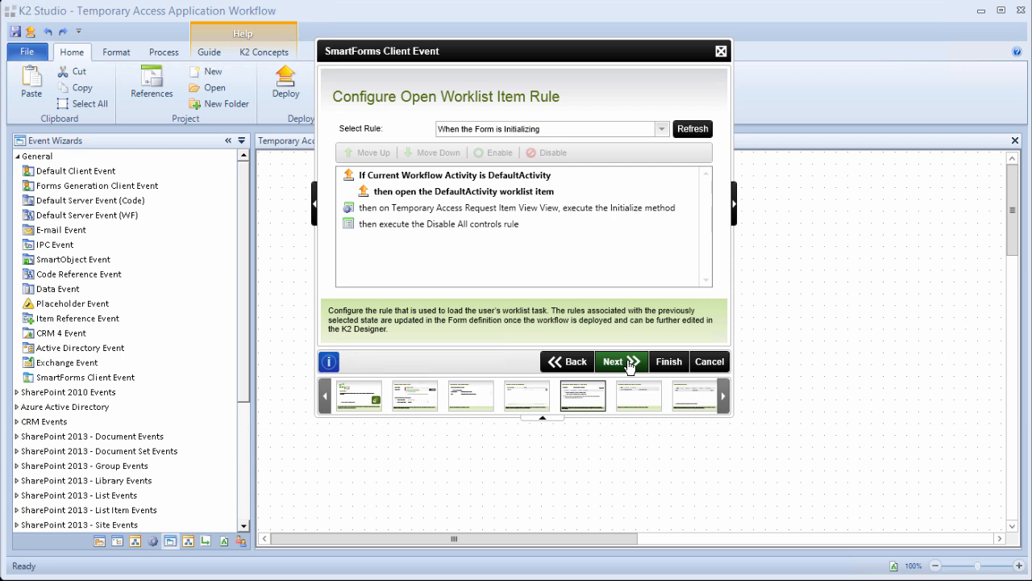
left_click(629, 364)
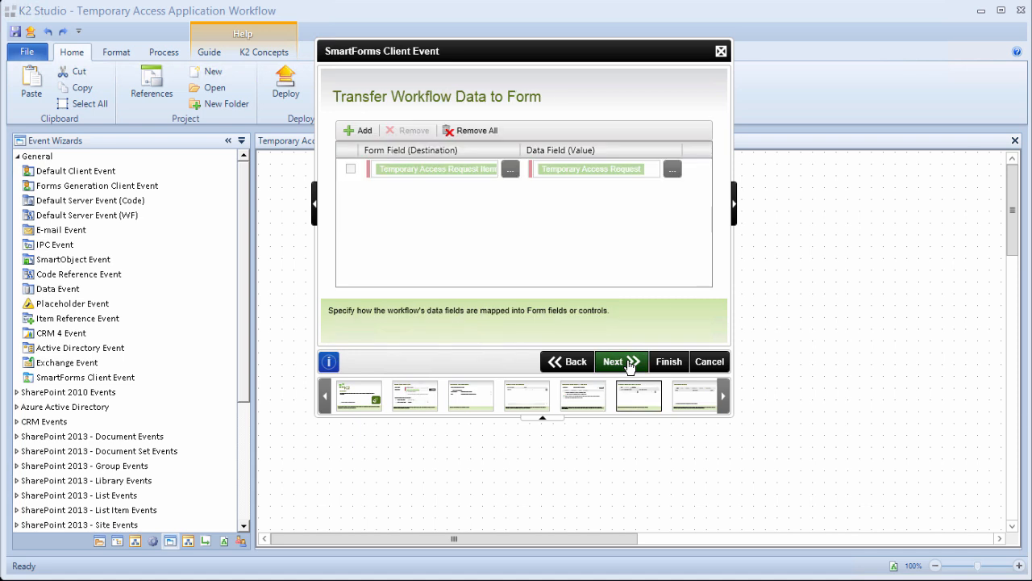
left_click(630, 365)
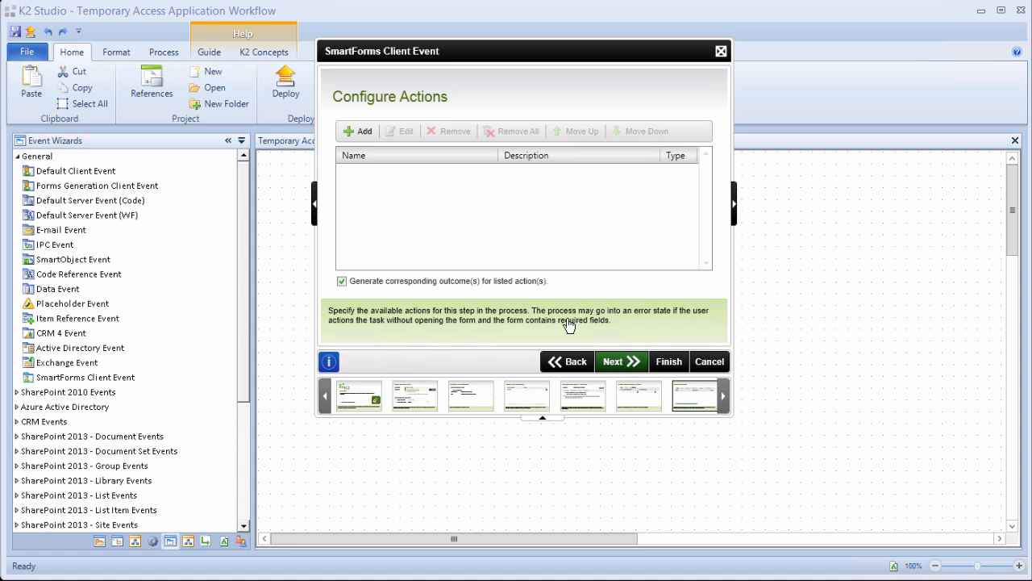
Add two actions, Approved and Rejected, to the Manager Approval event.
left_click(363, 131)
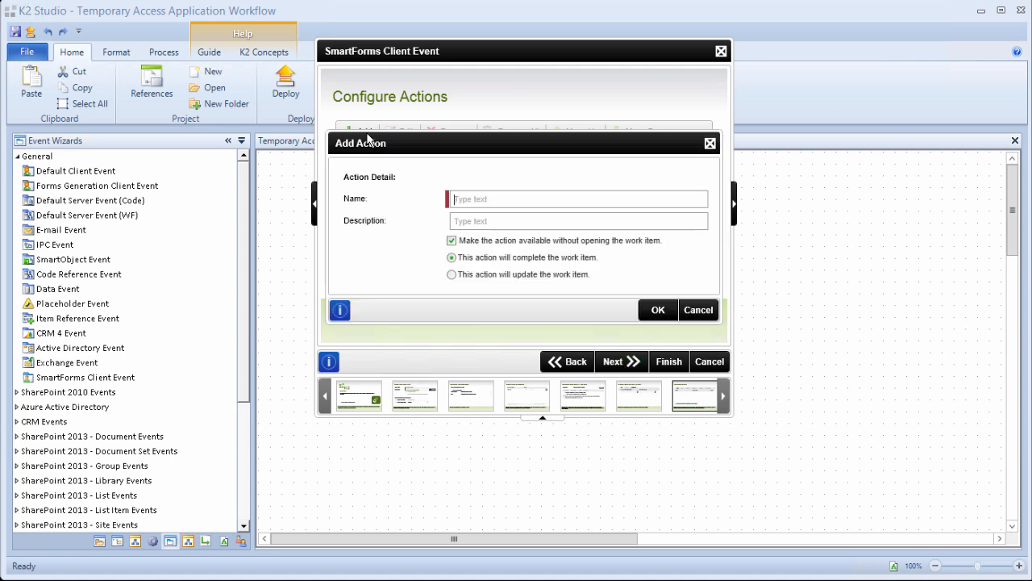
type("Approved")
left_click(655, 313)
left_click(364, 131)
type("Rejected")
left_click(653, 309)
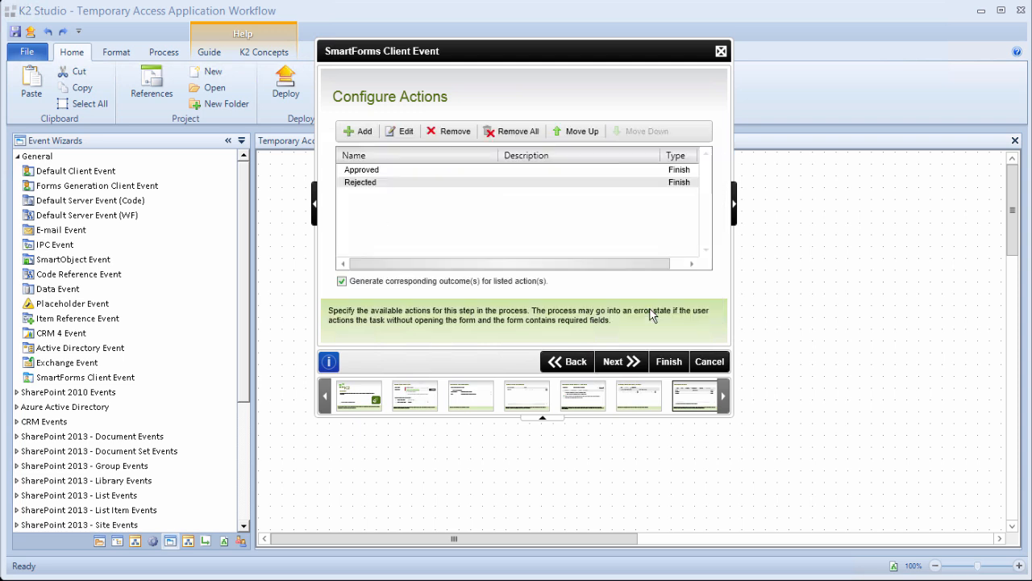
Advance past Action Display Settings and Transfer Form Data to Configure Outcomes.
left_click(635, 369)
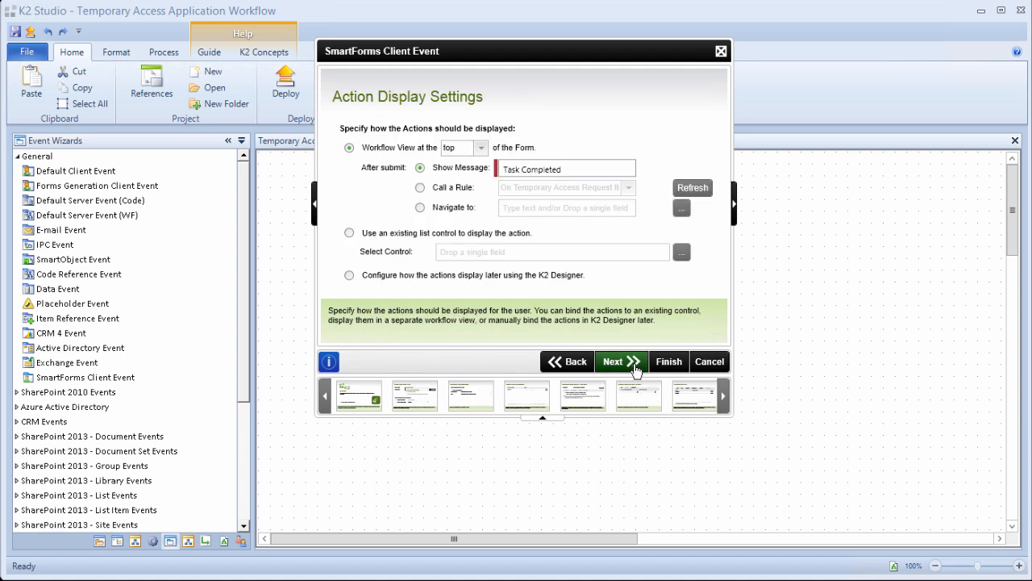
left_click(636, 369)
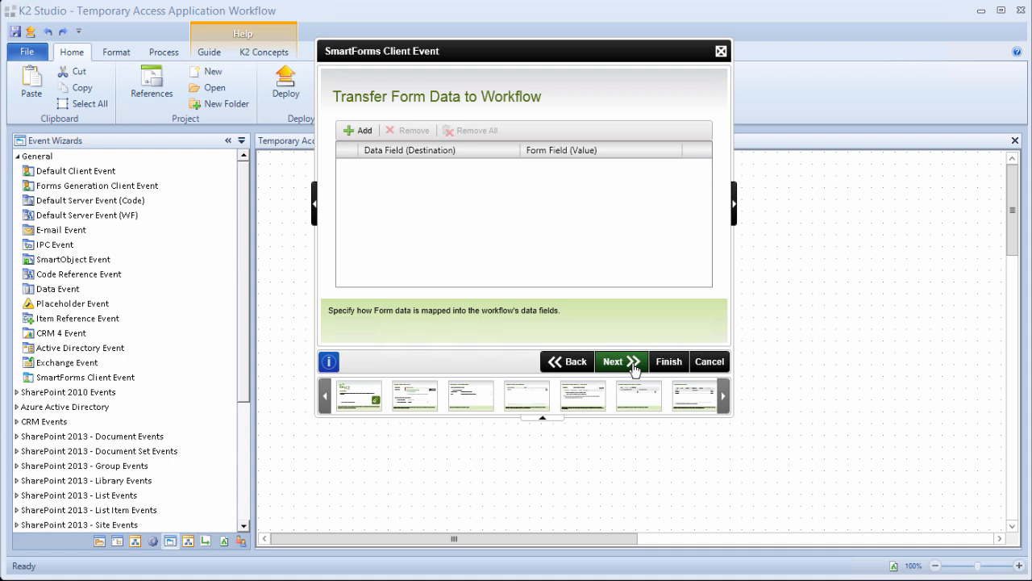
left_click(635, 370)
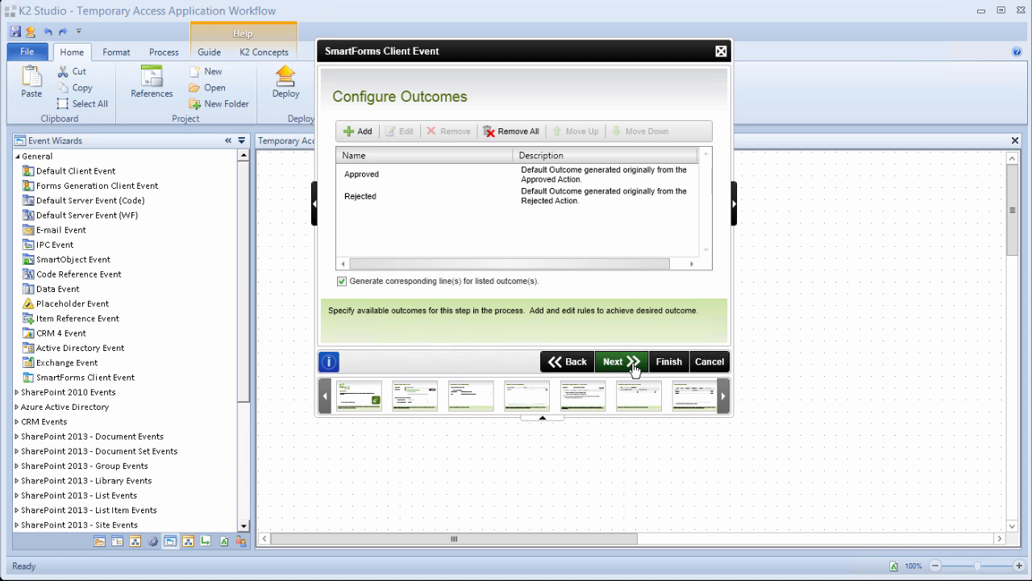
Select the Approved outcome and open it for editing.
left_click(635, 368)
left_click(385, 183)
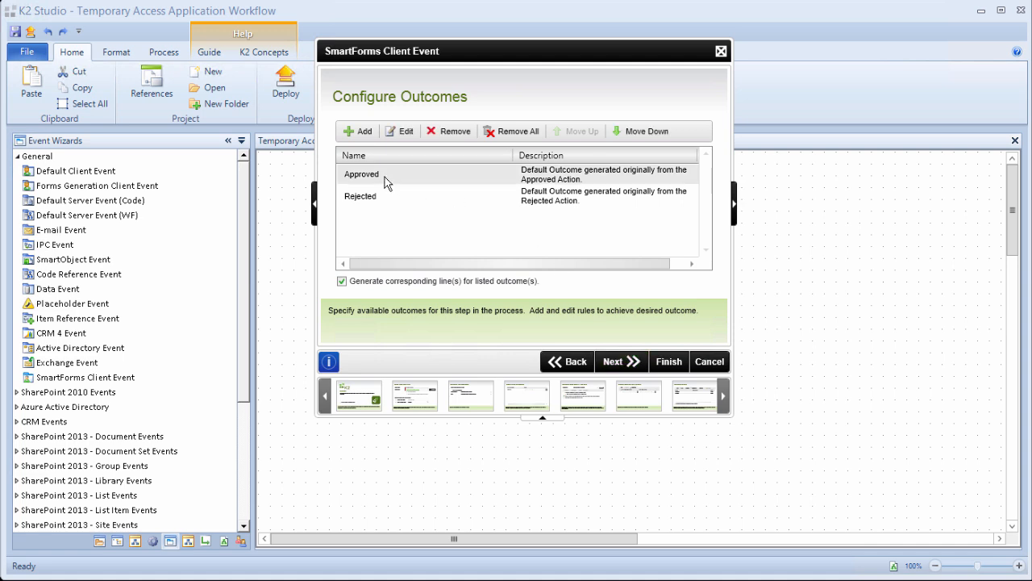
left_click(400, 131)
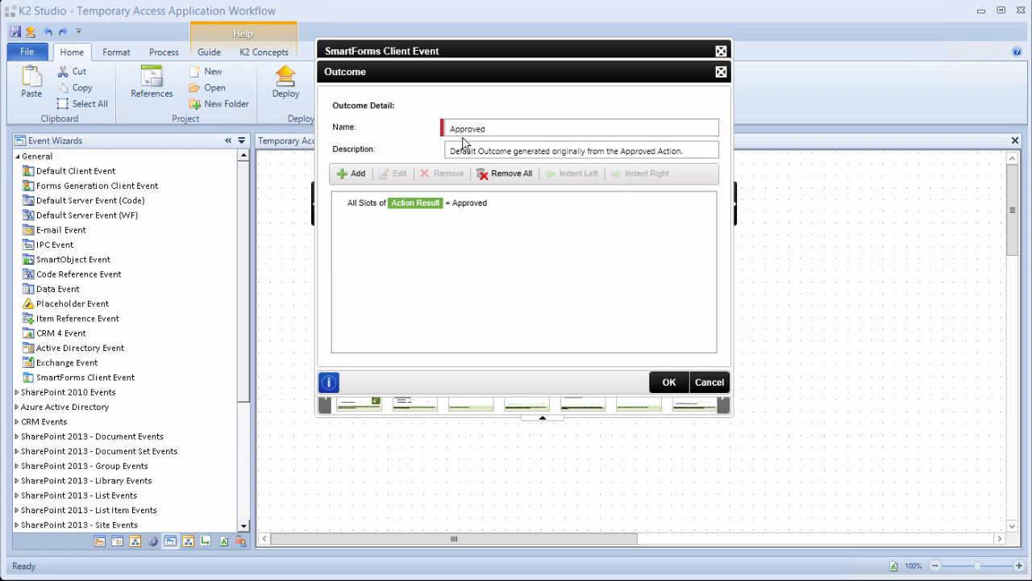
Add an And rule using Temporary Access Request's AD Login Required field as first variable.
left_click(360, 175)
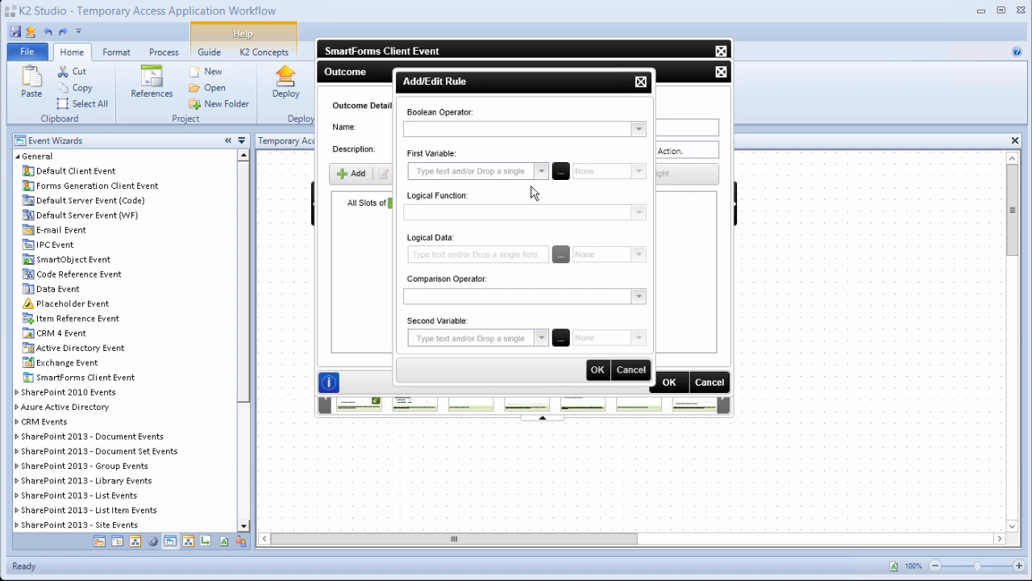
left_click(639, 129)
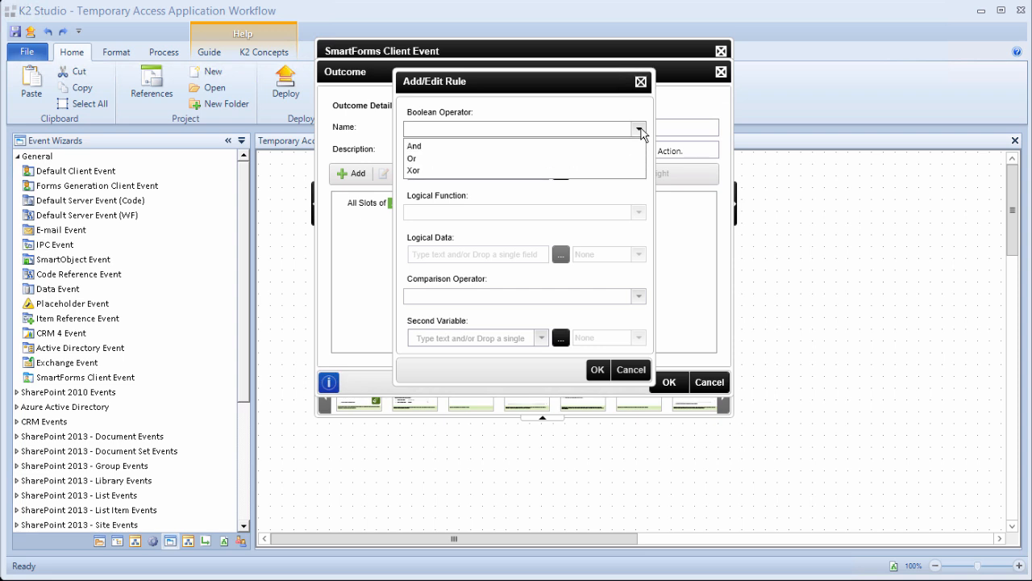
left_click(477, 146)
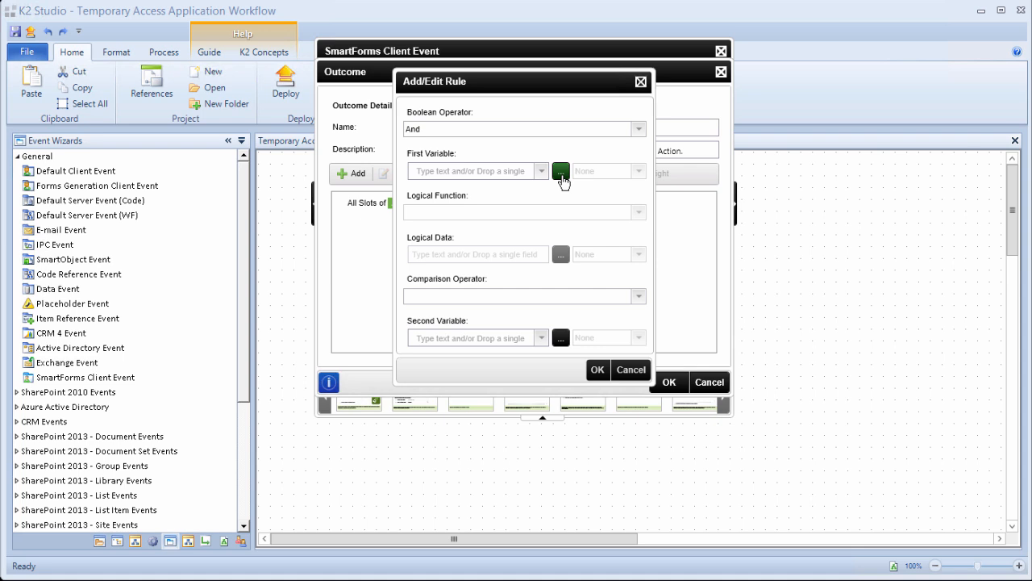
left_click(562, 171)
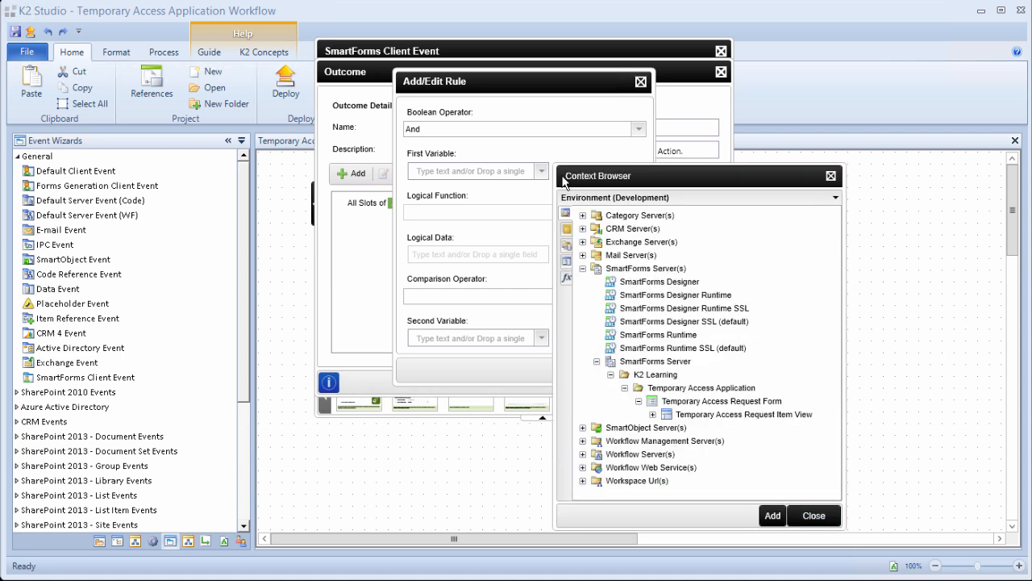
left_click(566, 246)
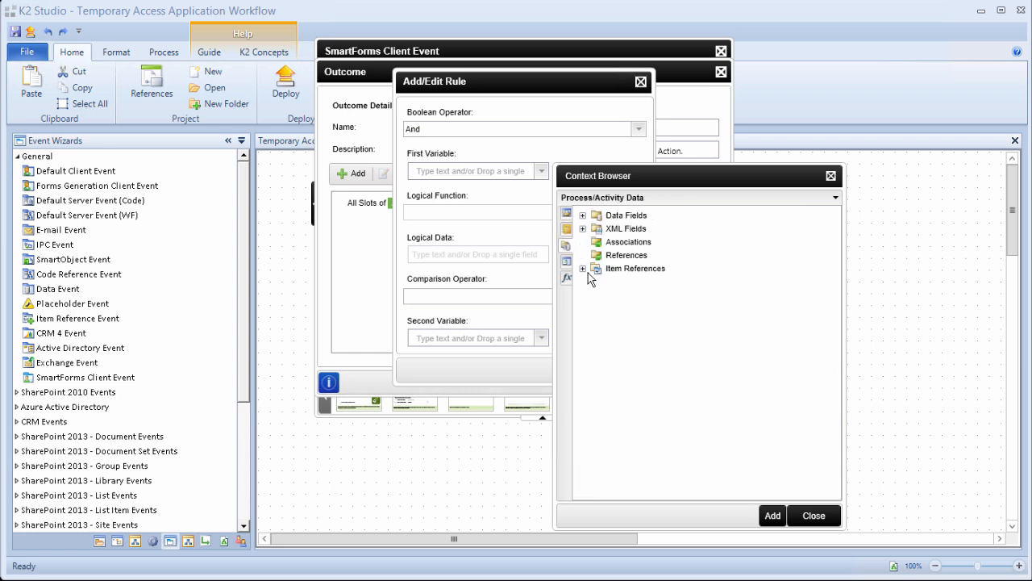
left_click(583, 269)
left_click(596, 282)
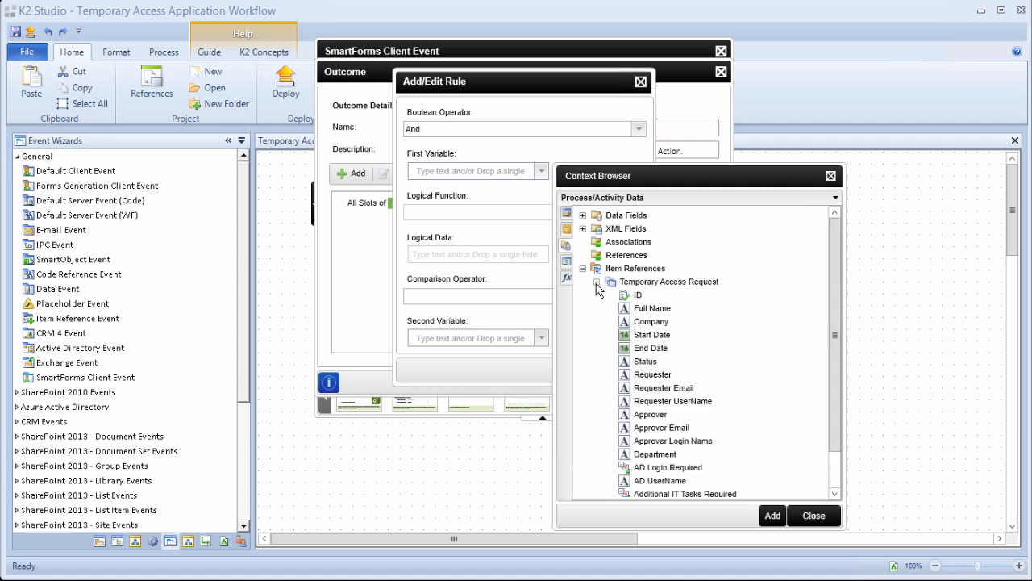
scroll(636, 415, "down", 1)
left_click(637, 422)
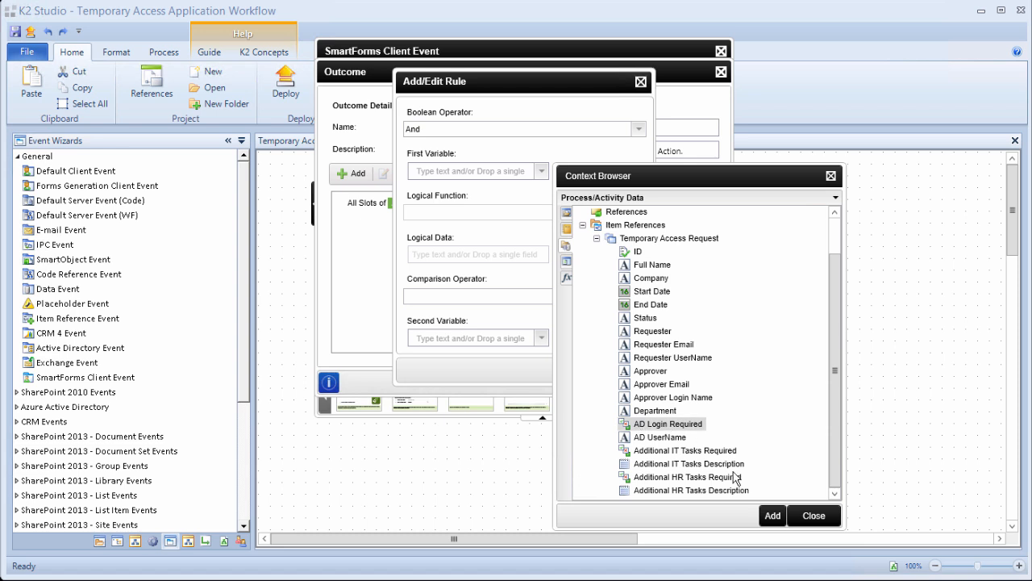
left_click(773, 515)
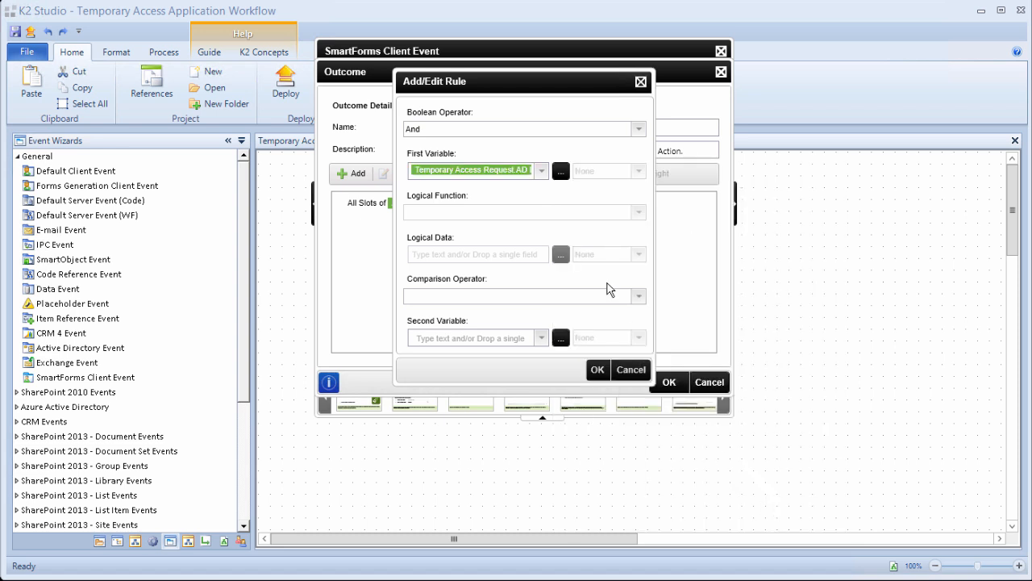
Make the rule compare AD Login Required equals True and confirm it.
left_click(581, 297)
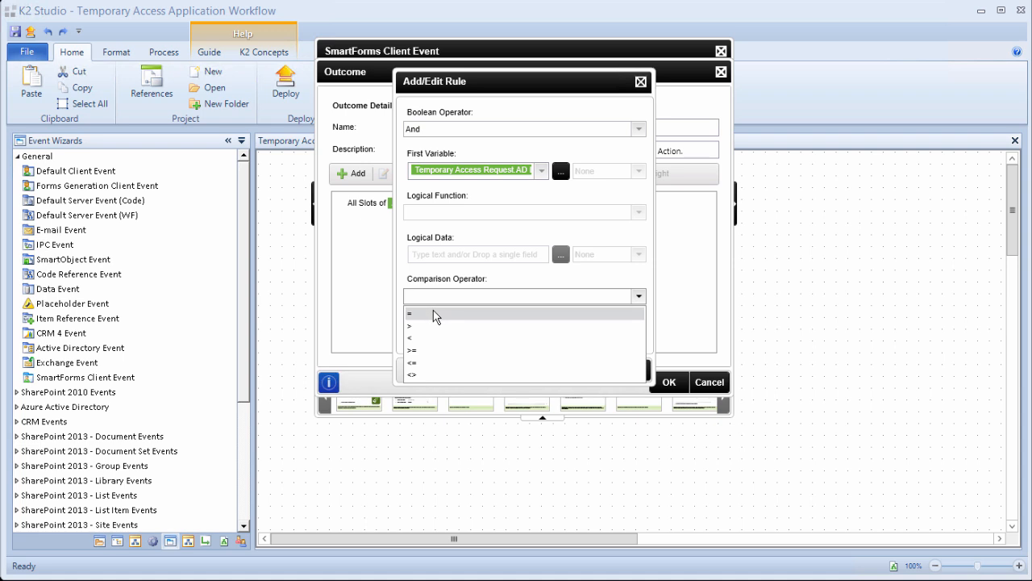
left_click(437, 313)
left_click(438, 341)
type("True")
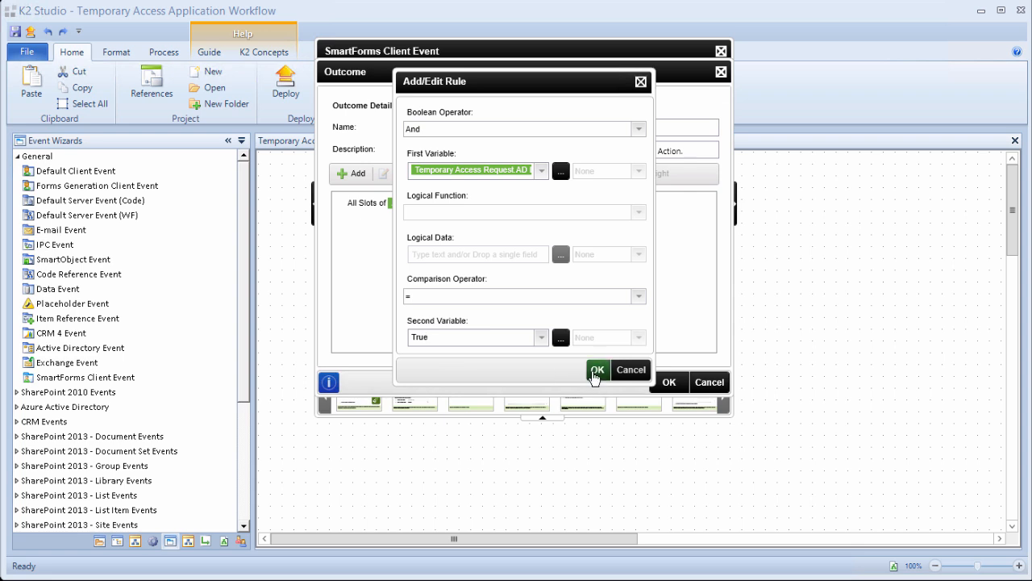
left_click(597, 371)
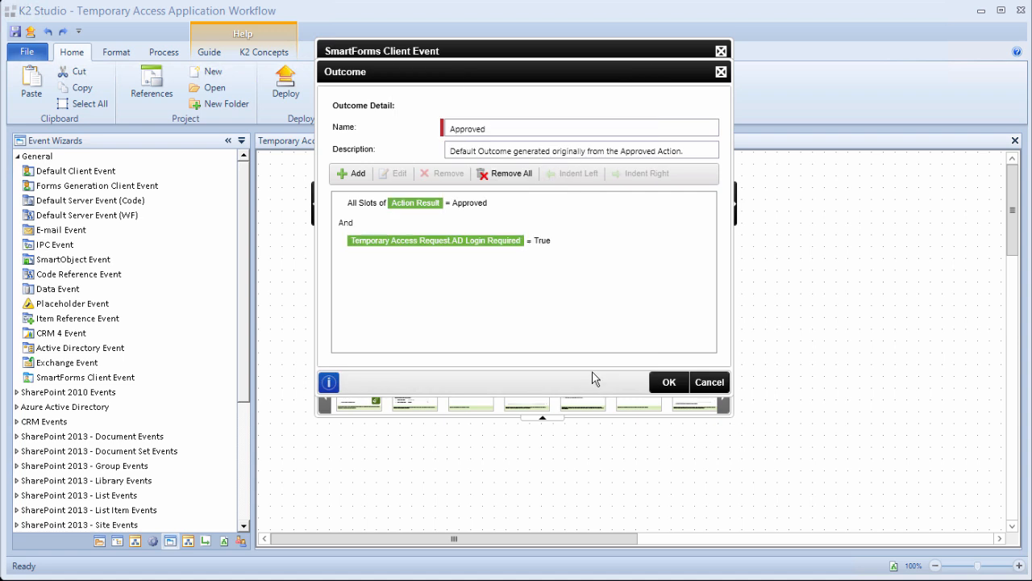
Set the outcome's name and description to 'Approved and AD Account required' and save it.
double_click(473, 129)
type("Approved and AD Account required")
left_click_drag(692, 152, 446, 146)
type("Approved and AD Account required")
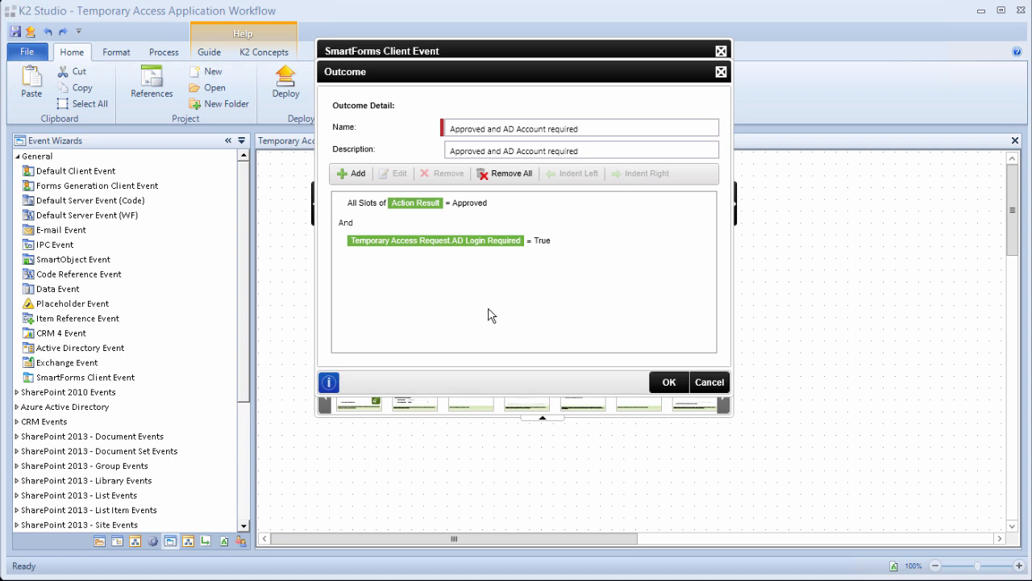
left_click(662, 382)
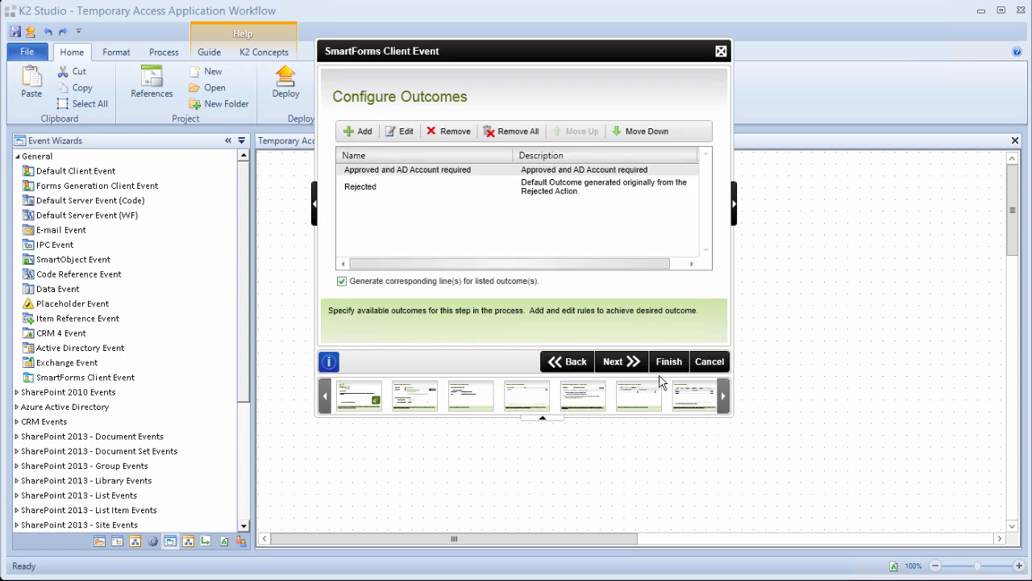
Create outcome 'Approved and AD Account not required' with rule All Slots of Action Result = Approved.
left_click(361, 132)
type("Approved and AD Account not required")
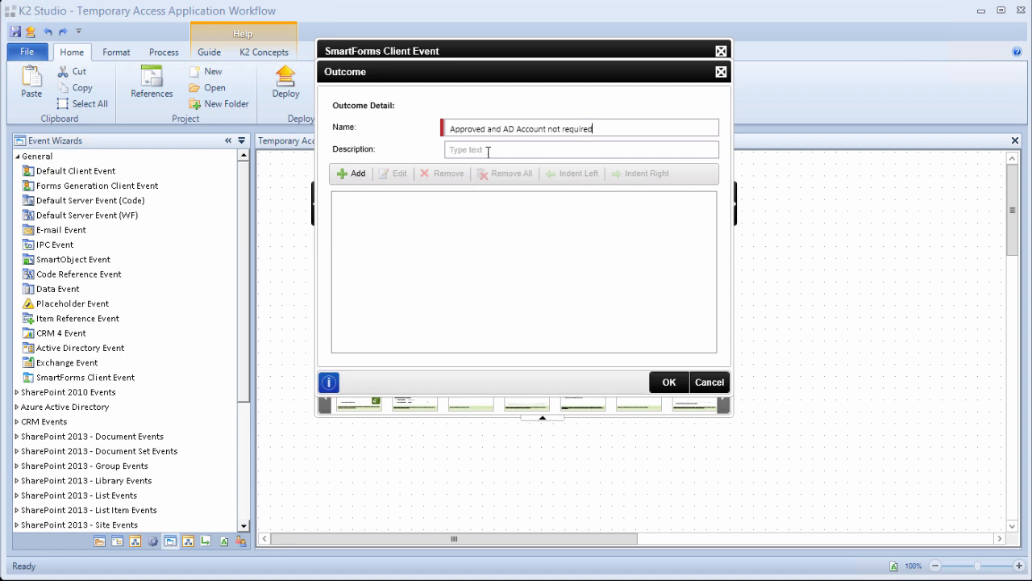
type("Approved and AD Account not required")
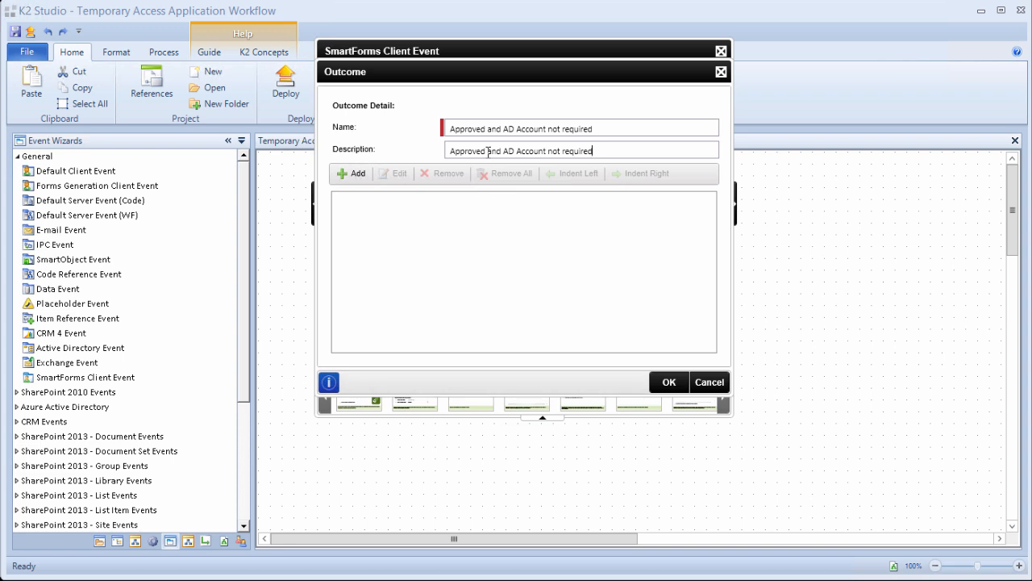
left_click(358, 173)
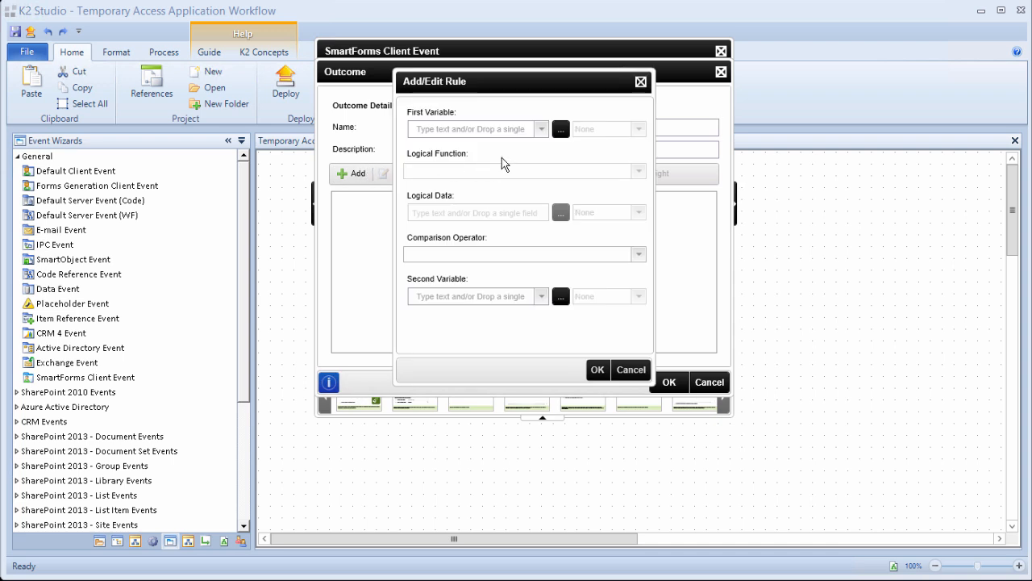
left_click(539, 130)
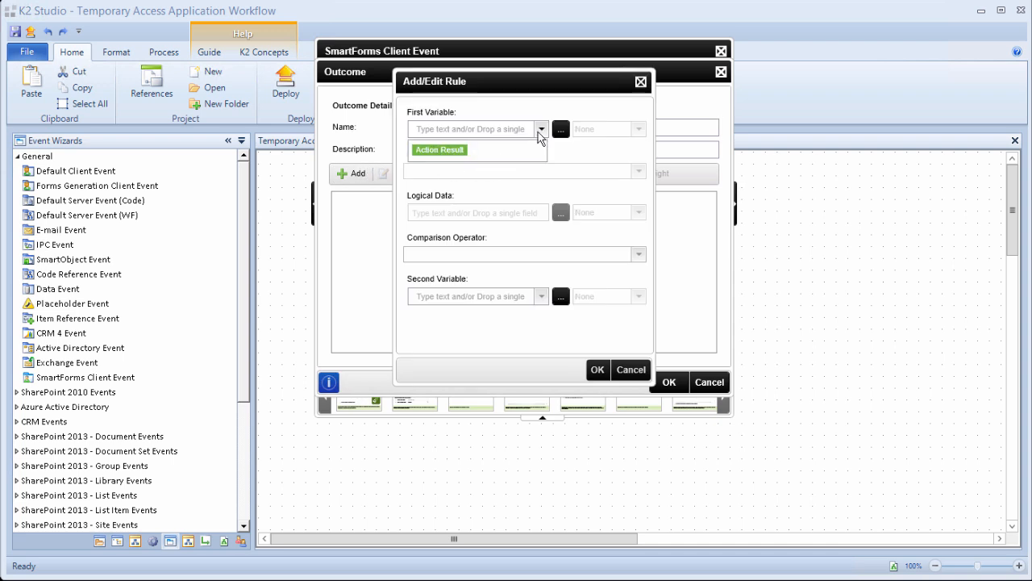
left_click(452, 152)
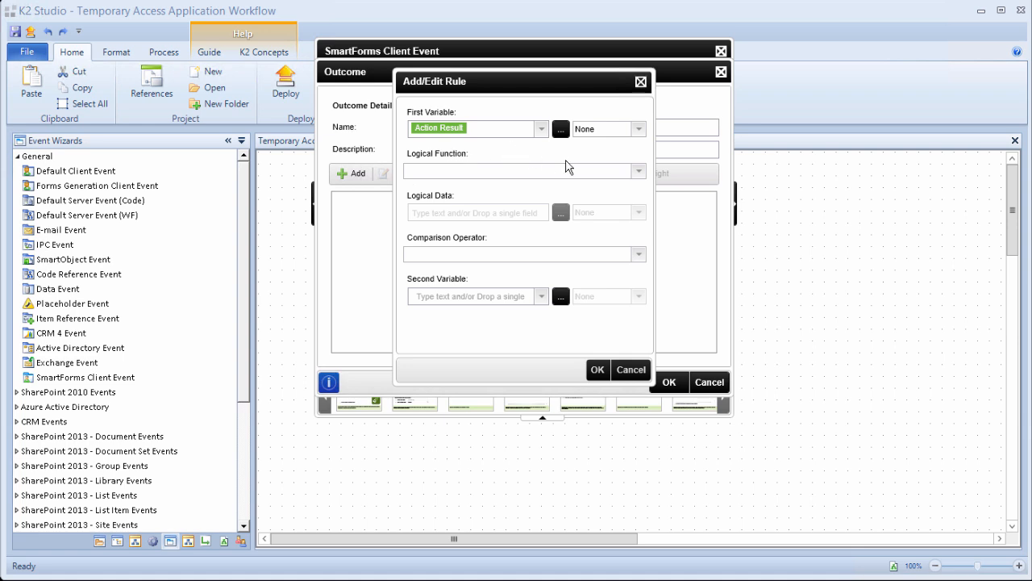
left_click(638, 171)
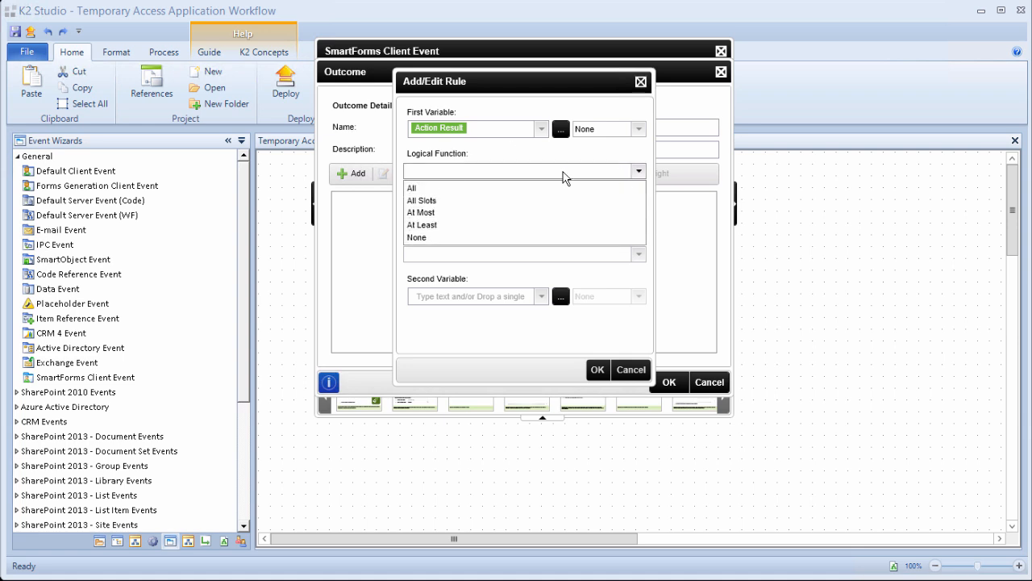
left_click(510, 202)
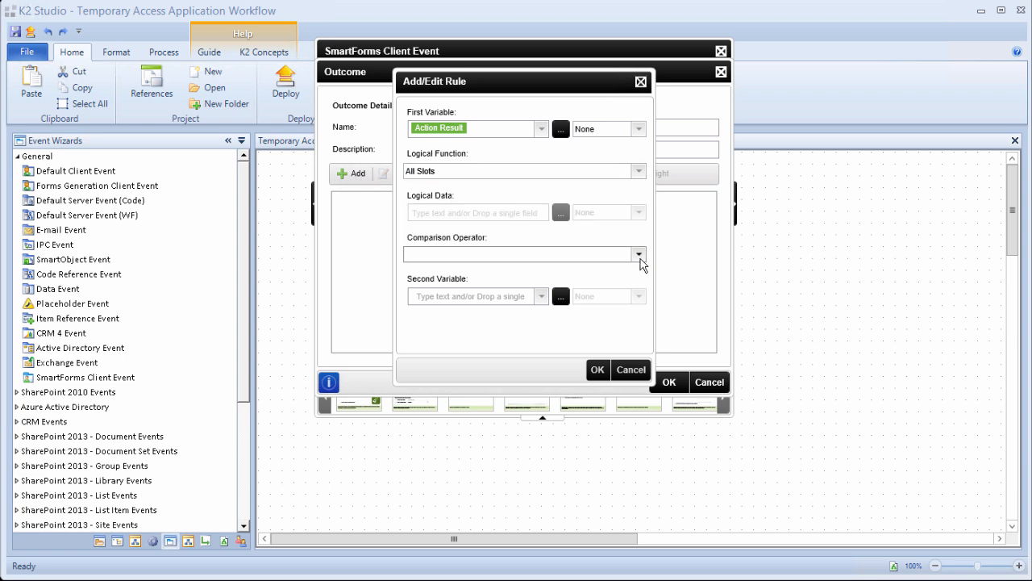
left_click(639, 255)
left_click(523, 278)
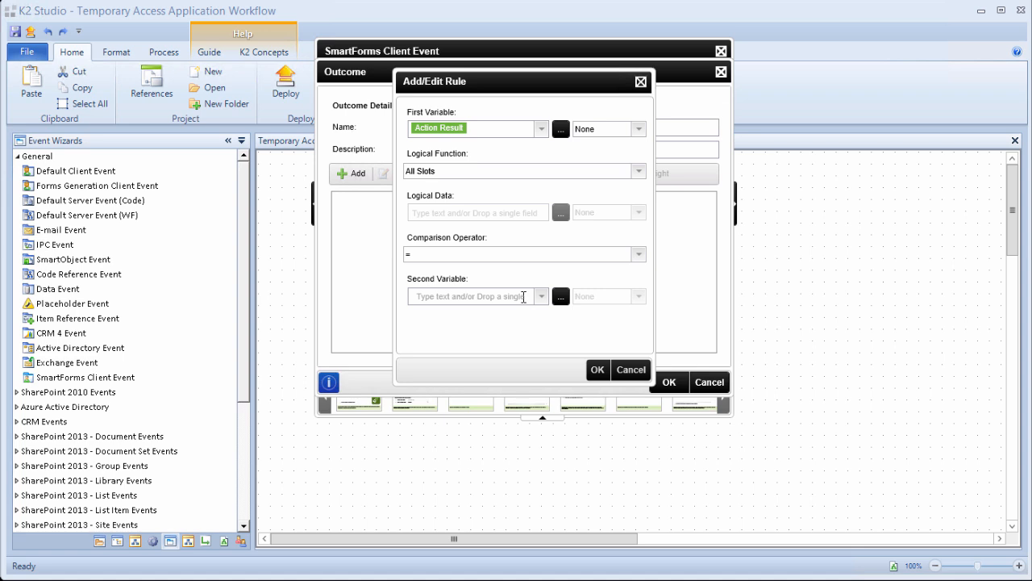
type("A")
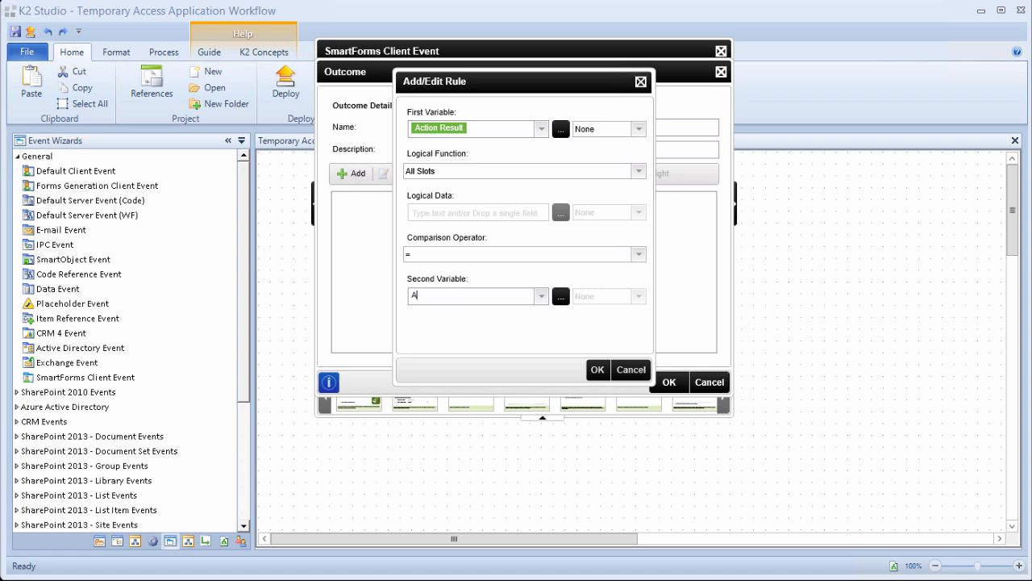
type("pproved")
left_click(599, 371)
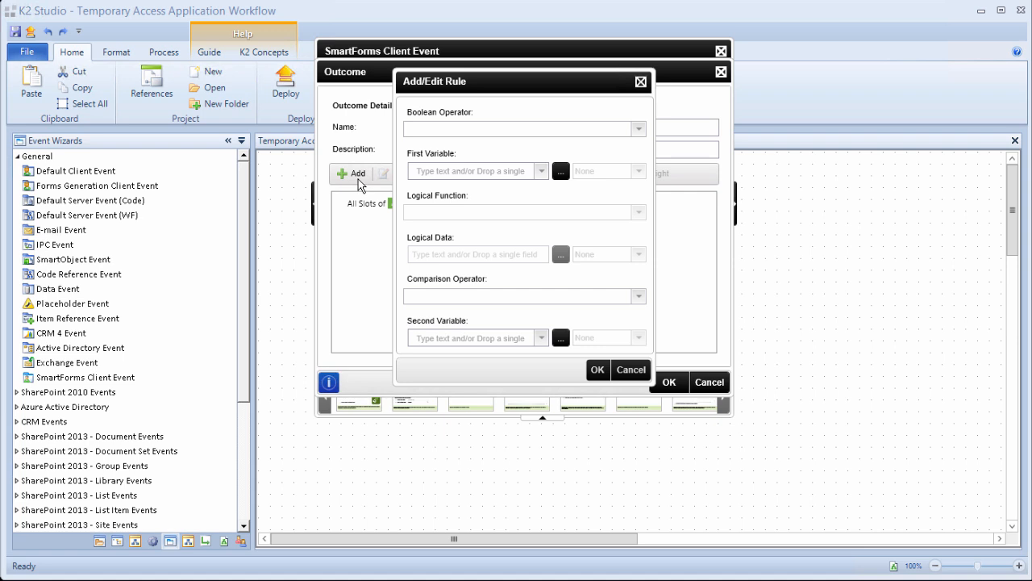
Add an And rule AD Login Required = False and save the outcome.
left_click(638, 130)
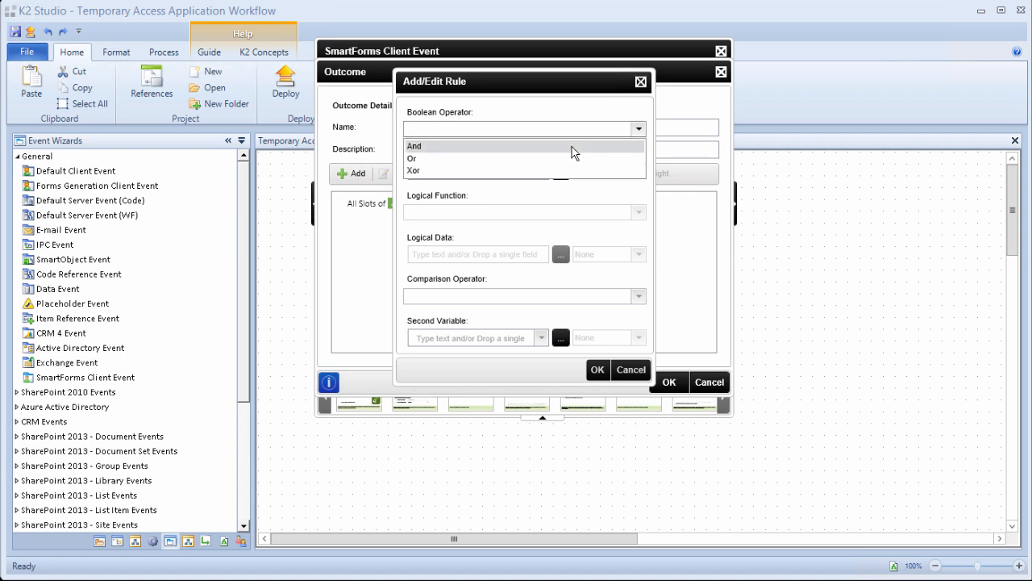
left_click(572, 148)
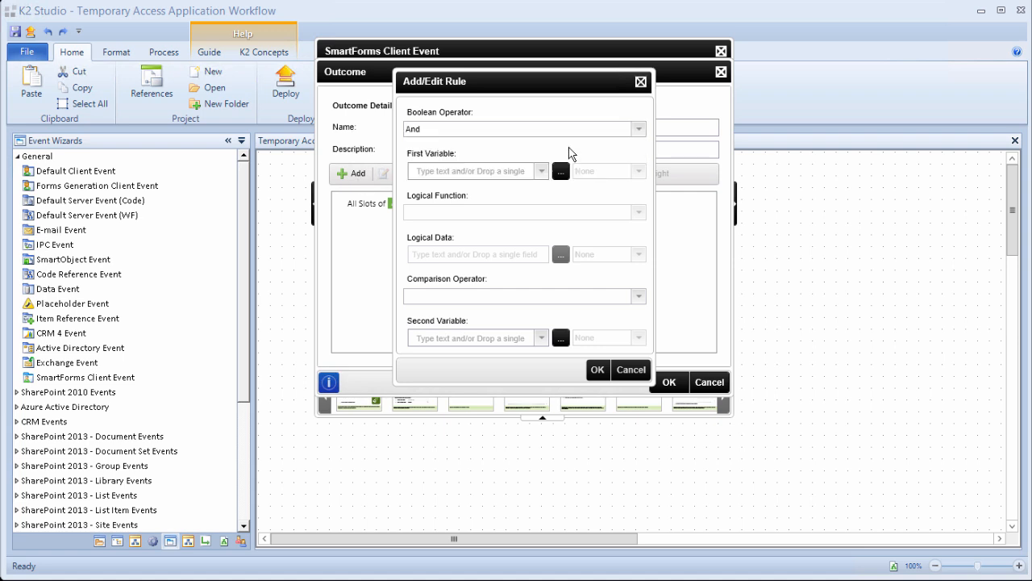
left_click(561, 172)
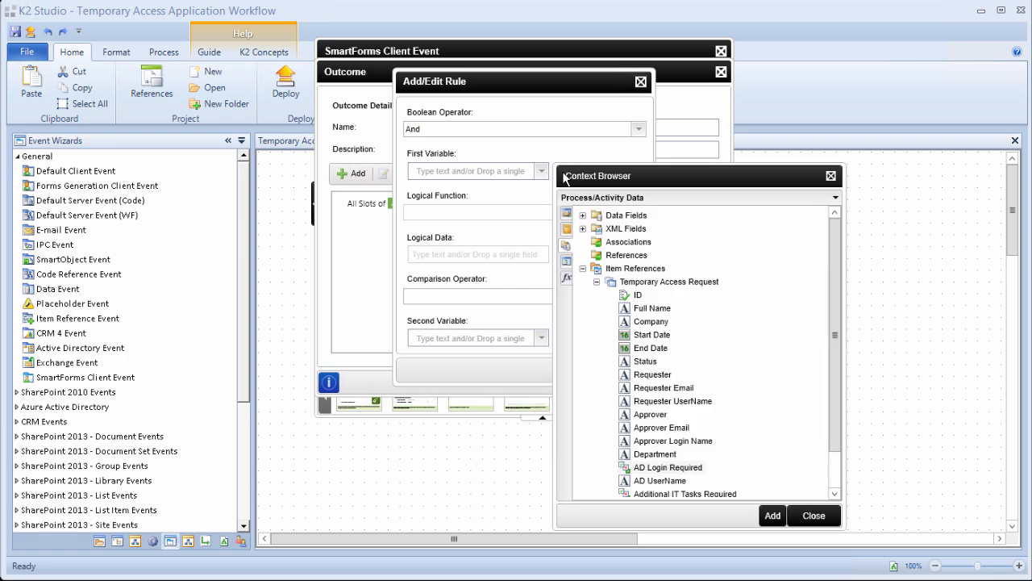
left_click(673, 469)
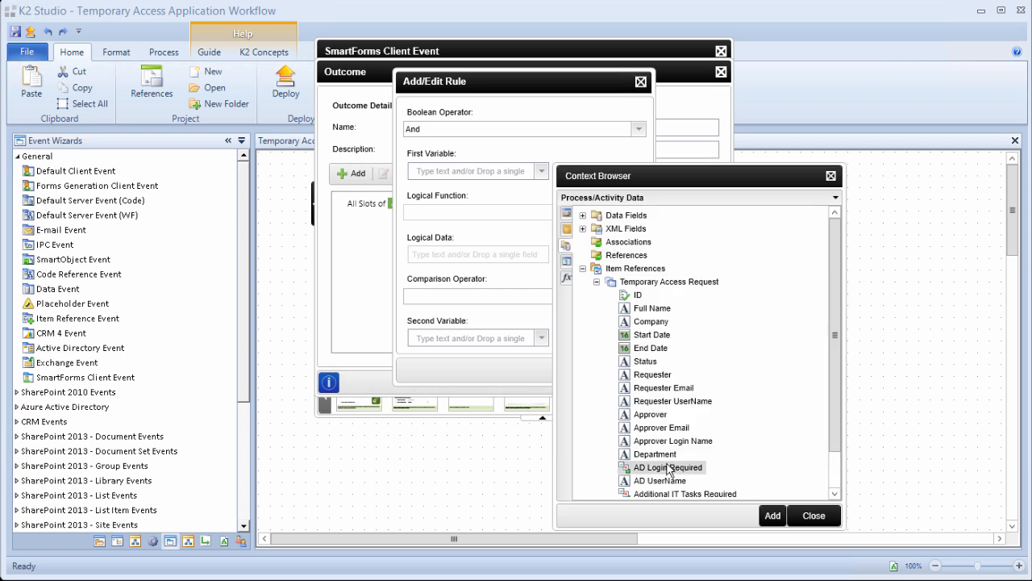
left_click(770, 516)
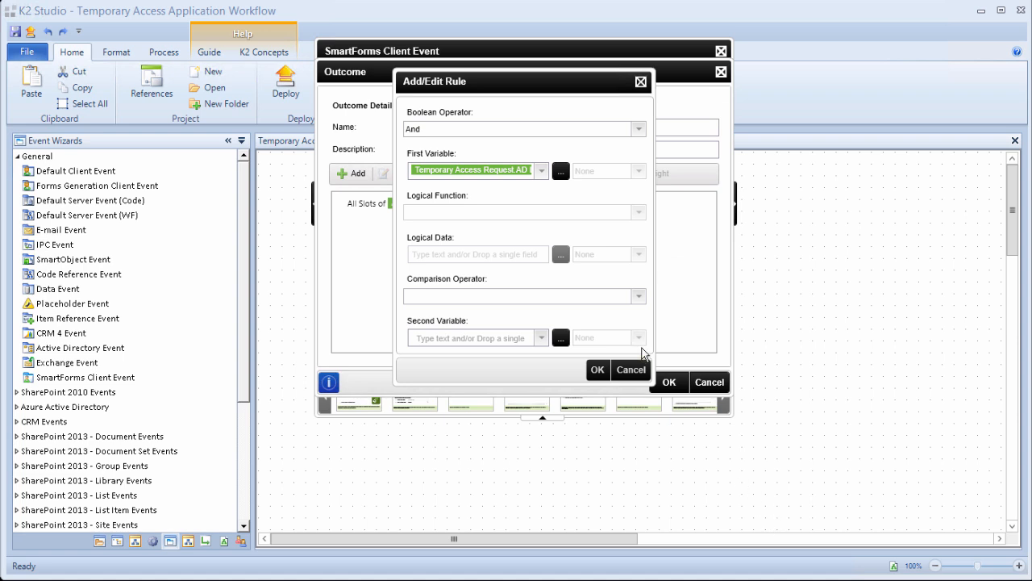
left_click(638, 296)
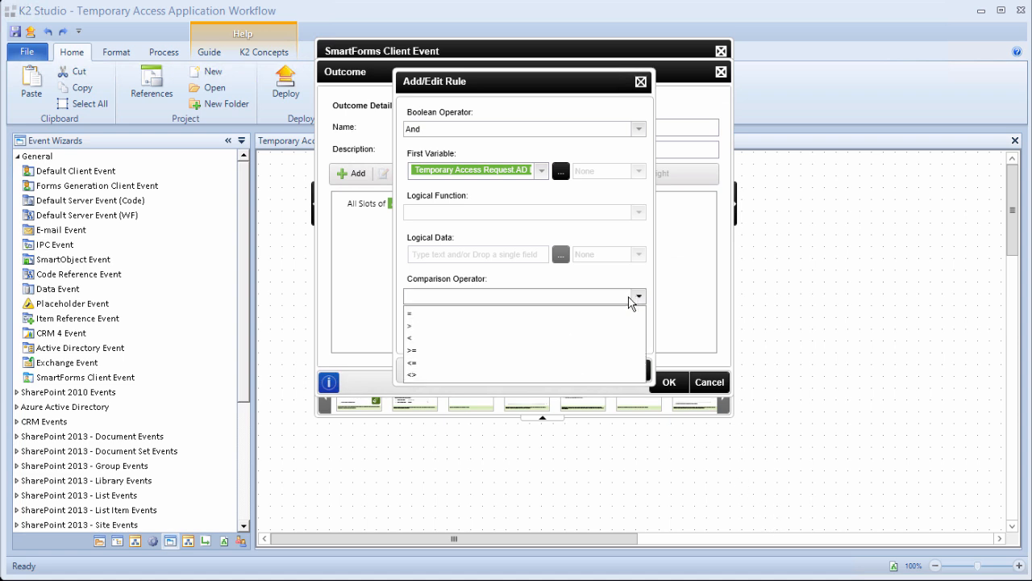
left_click(504, 316)
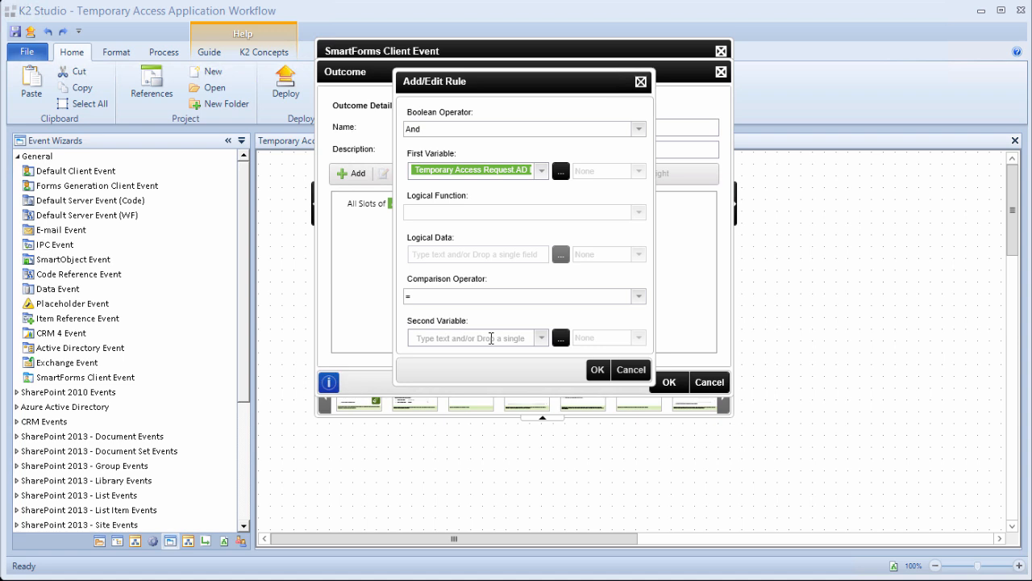
left_click(492, 338)
type("False")
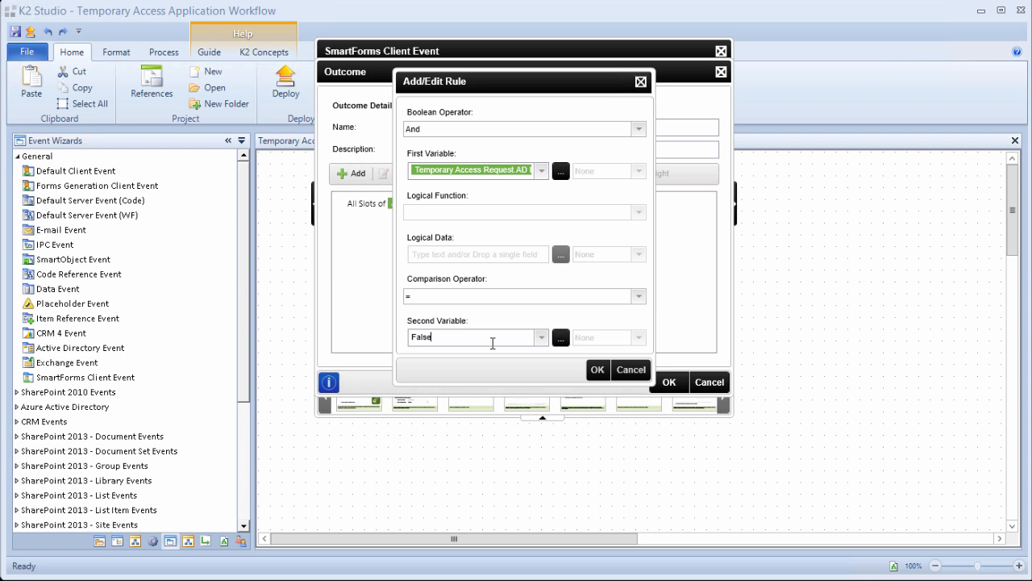
left_click(597, 370)
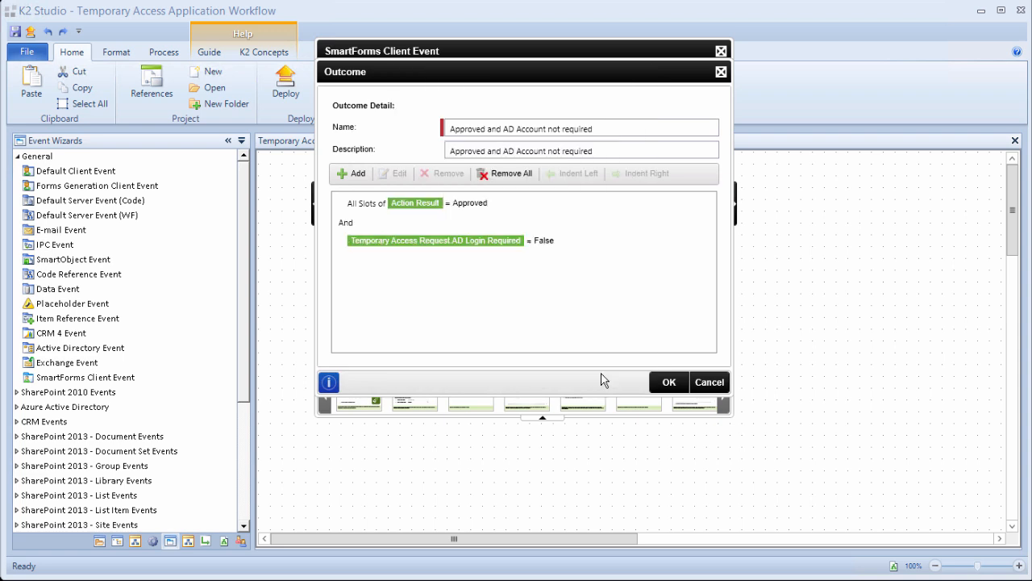
left_click(660, 382)
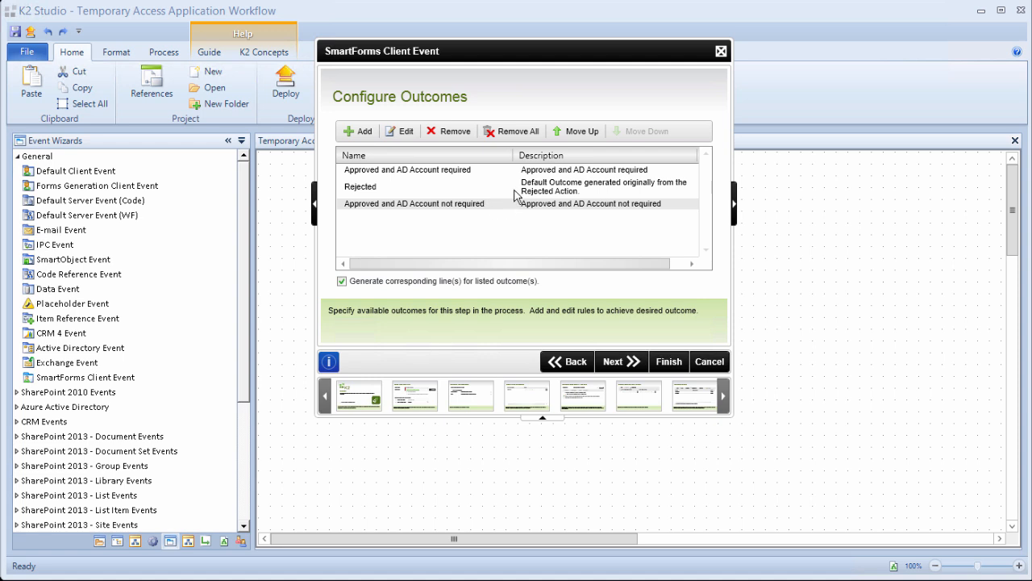
Move 'Approved and AD Account not required' above Rejected, then continue to Destination Users.
left_click(575, 133)
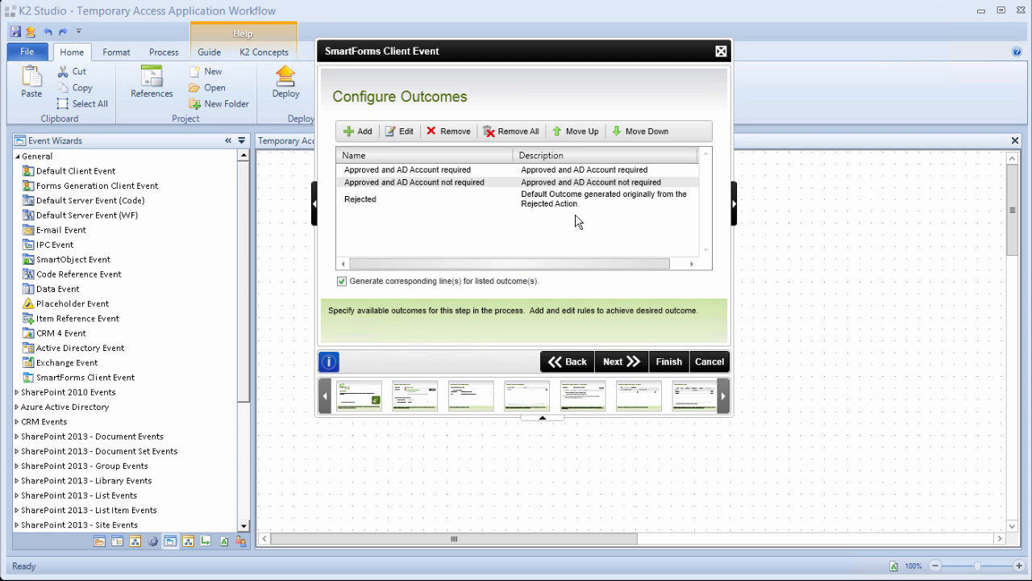
left_click(618, 368)
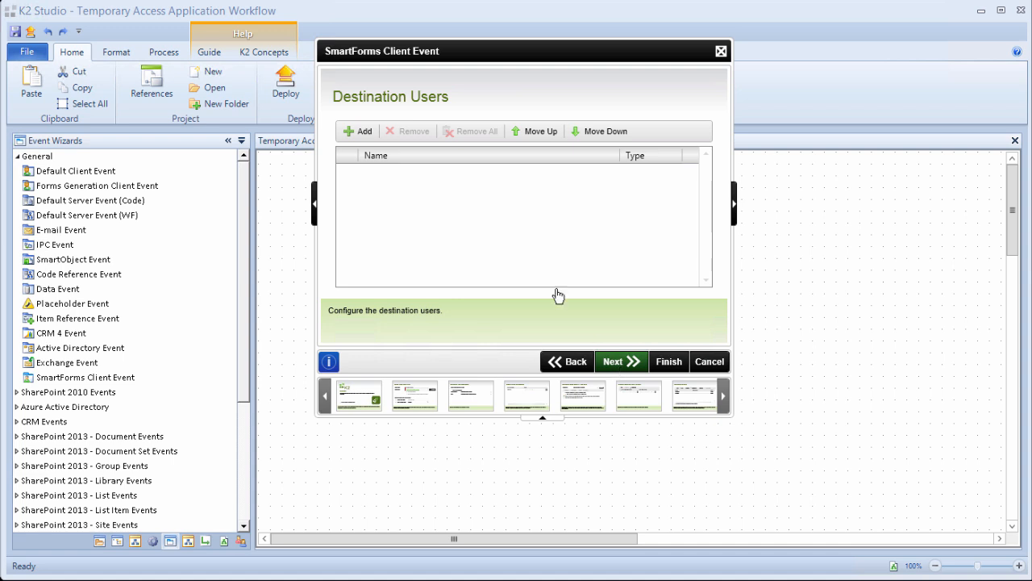
Add Temporary Access Request's Approver Login Name as the destination user and continue.
left_click(361, 133)
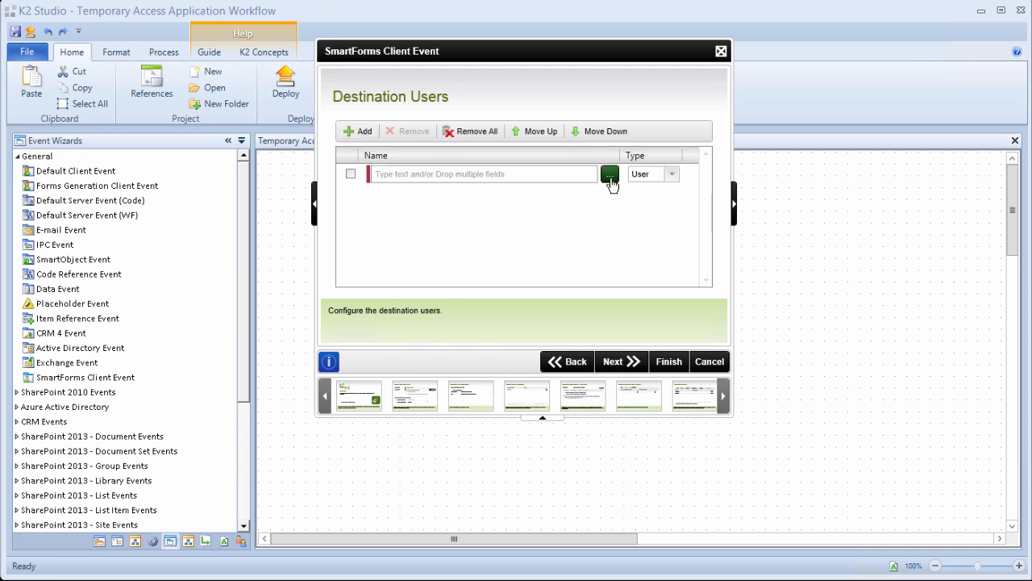
left_click(610, 176)
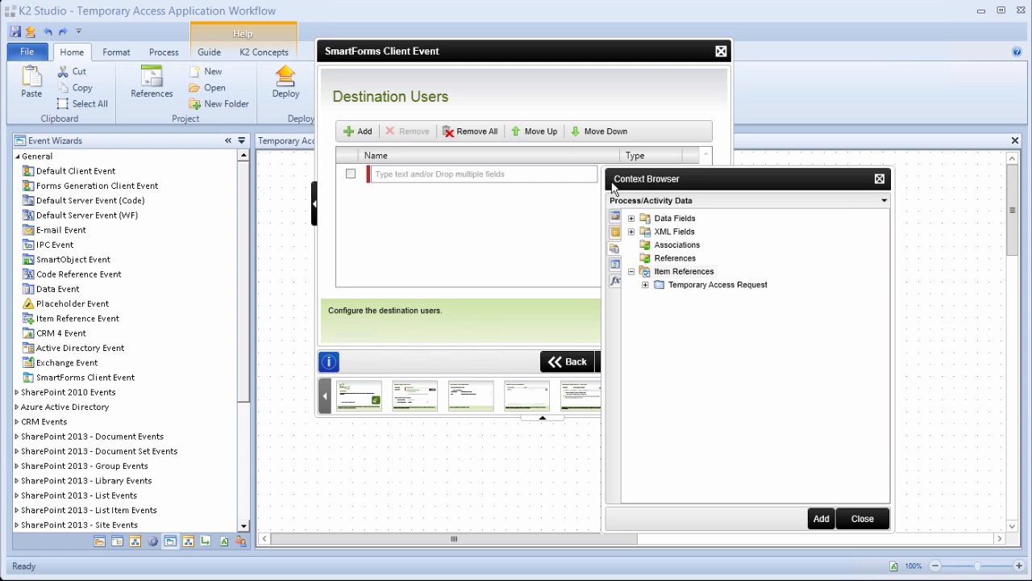
left_click(645, 284)
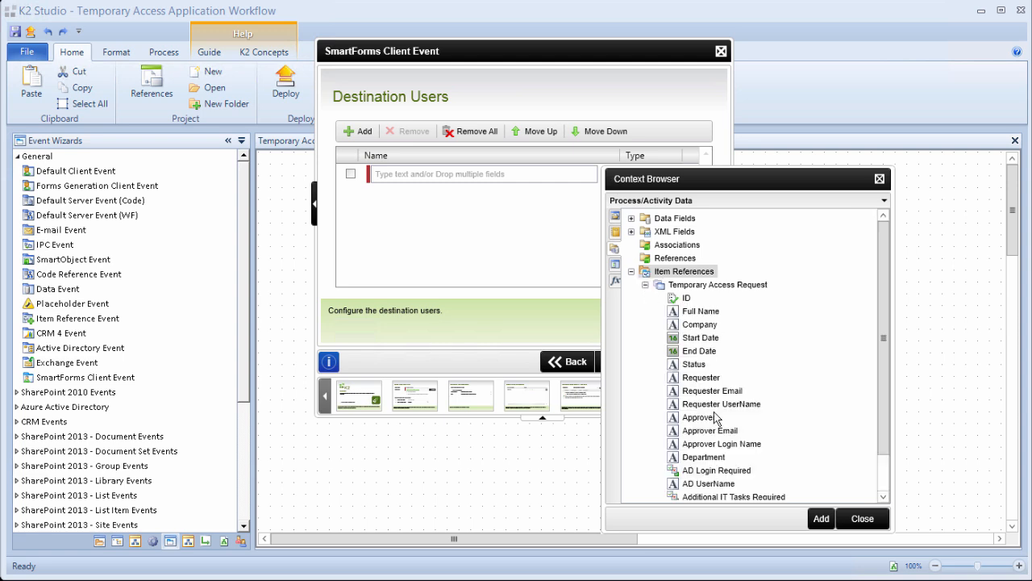
left_click(726, 445)
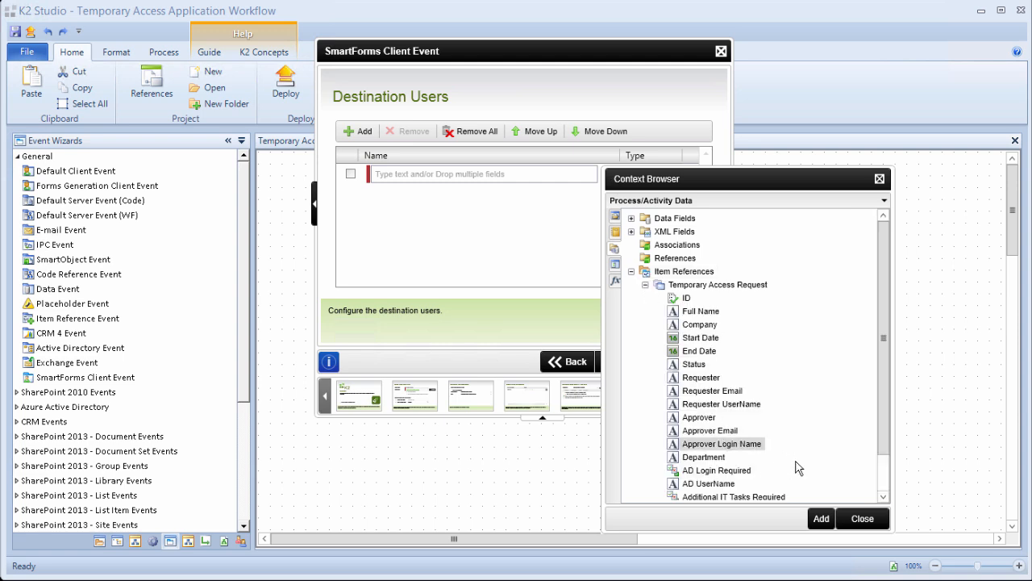
left_click(819, 518)
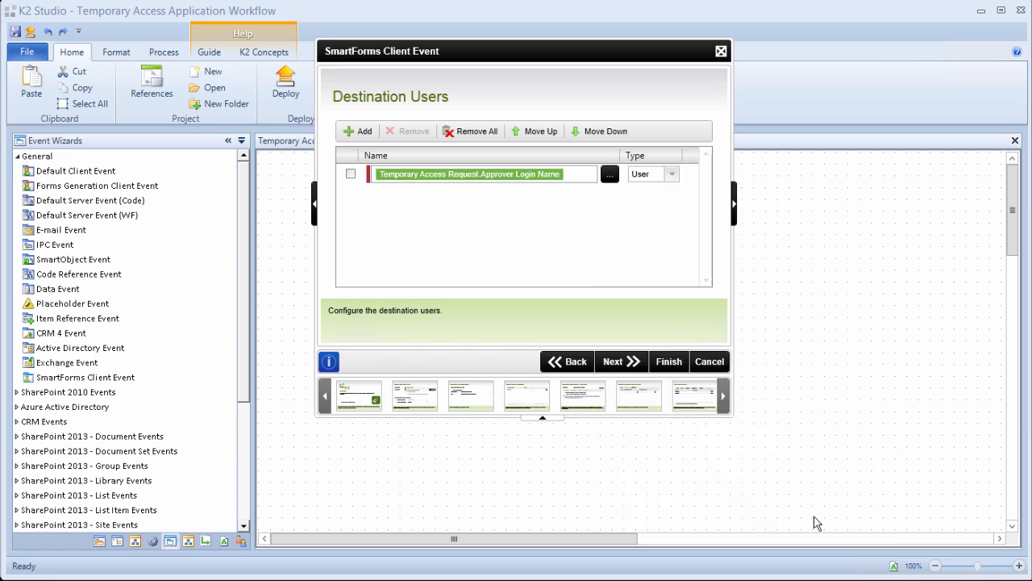
left_click(627, 365)
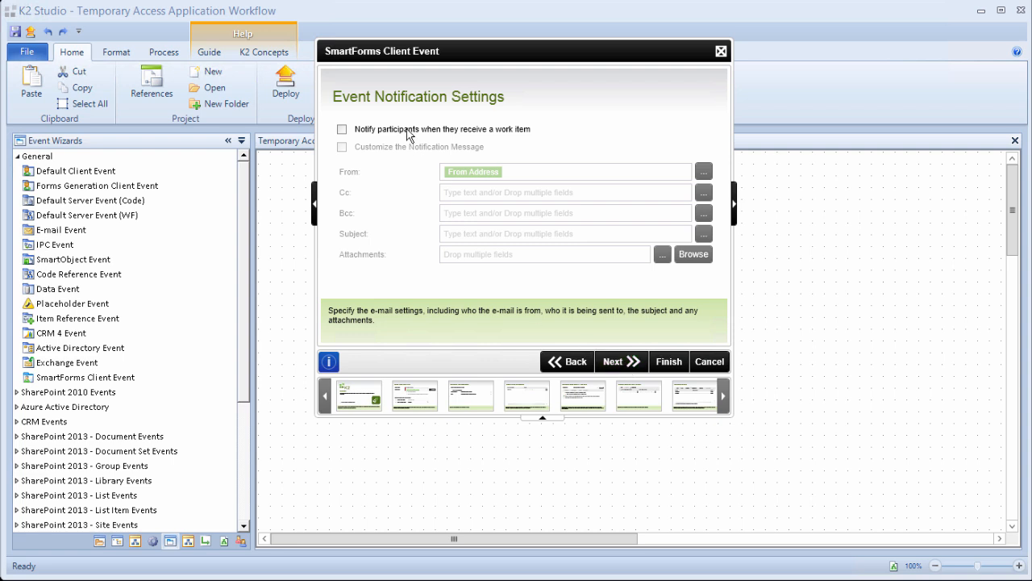
Enable customised participant notifications with subject 'Temporary Access Request Approval for'.
left_click(342, 129)
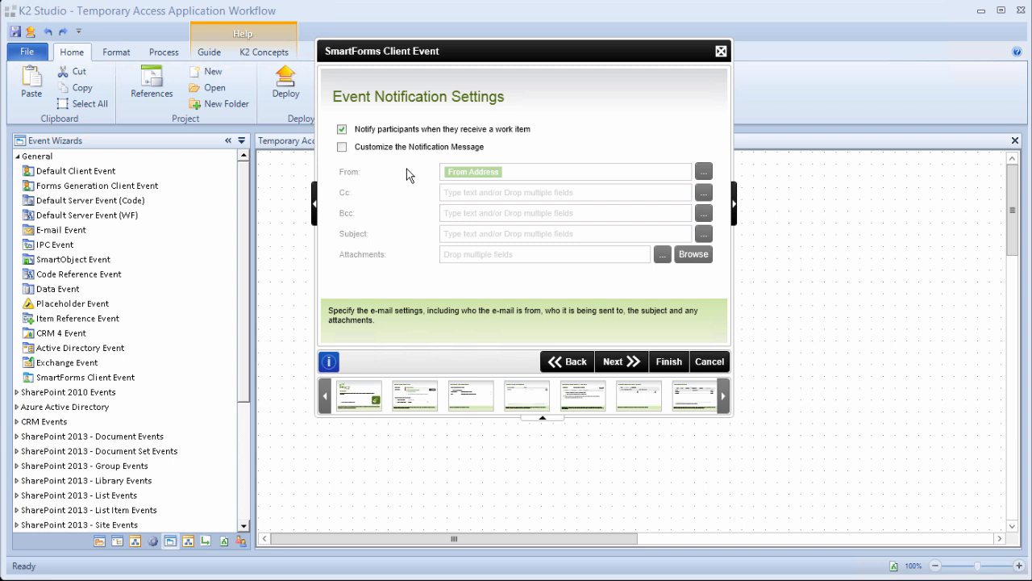
left_click(343, 148)
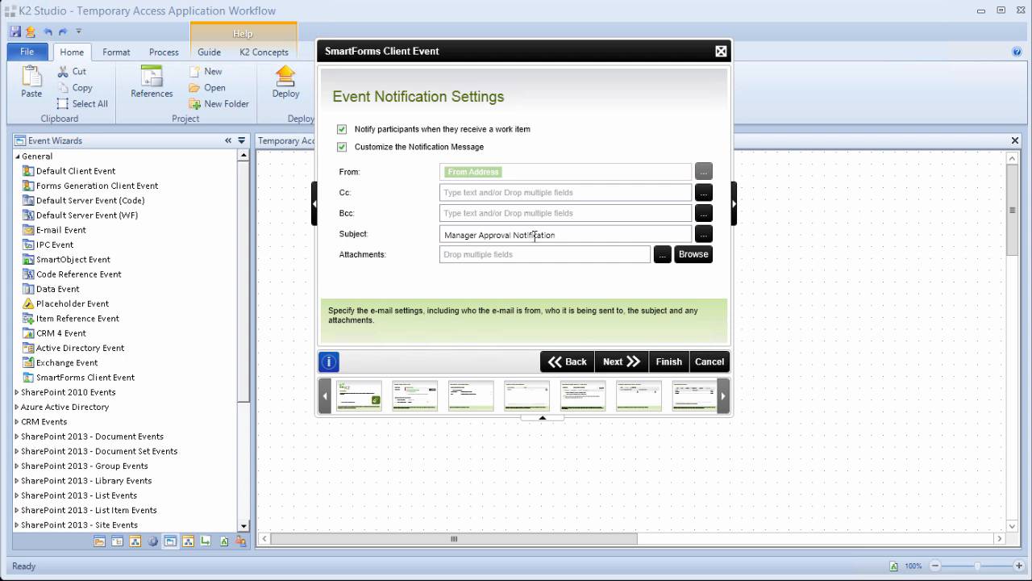
left_click_drag(575, 232, 411, 234)
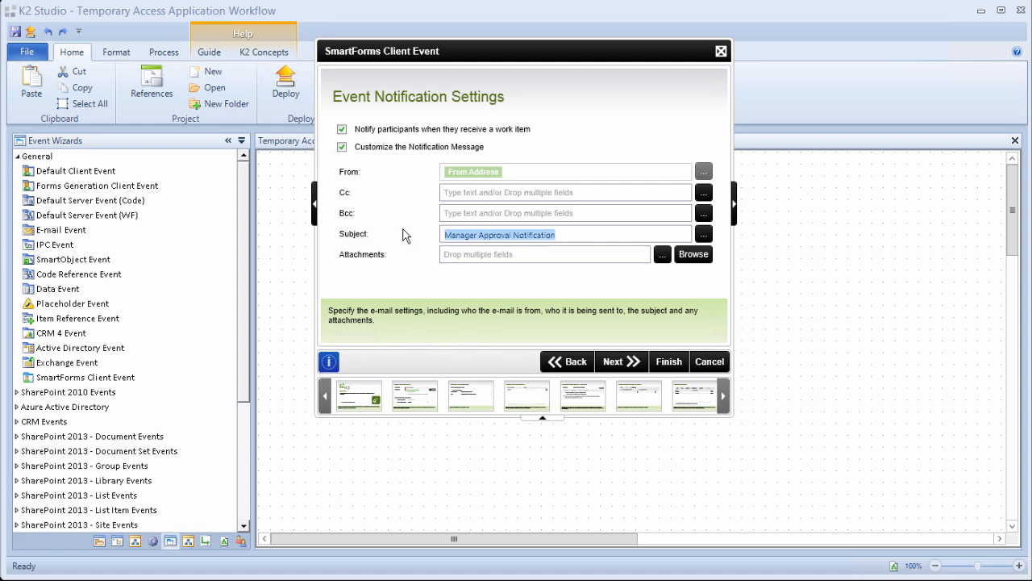
type("Temporary Access Request Approval for")
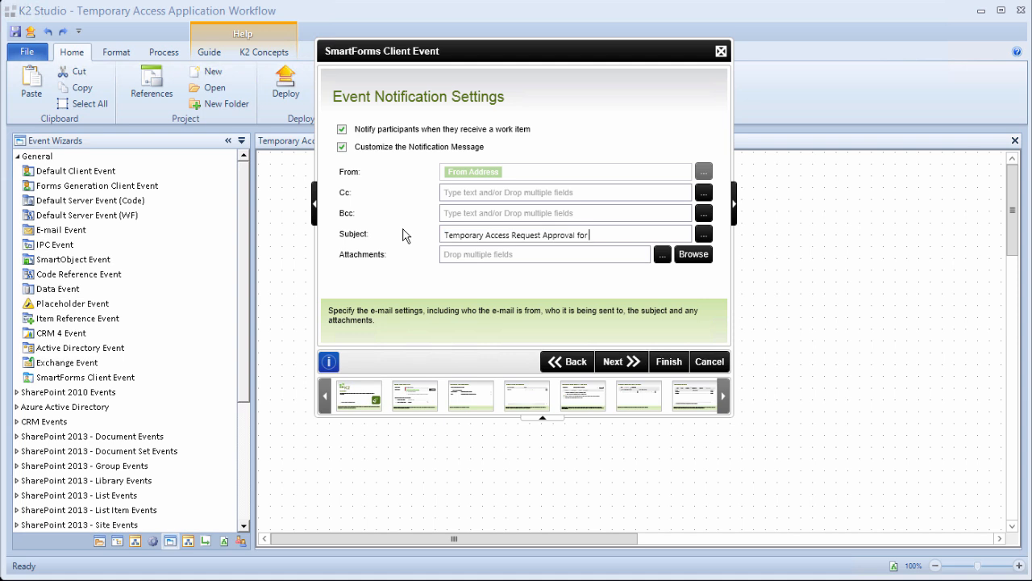
Append the Temporary Access Request Approver Login Name field to the notification subject.
left_click(704, 235)
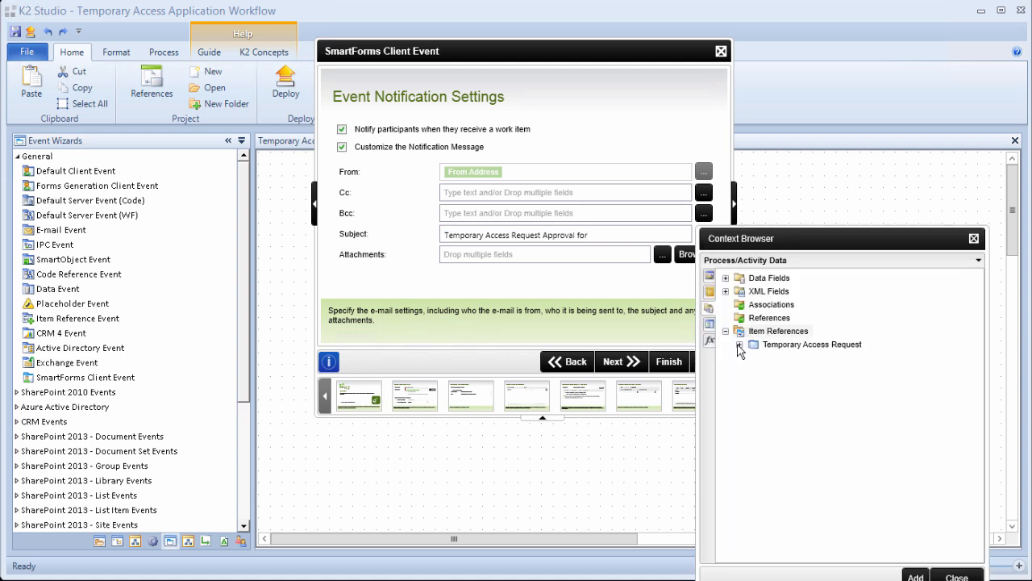
left_click(740, 344)
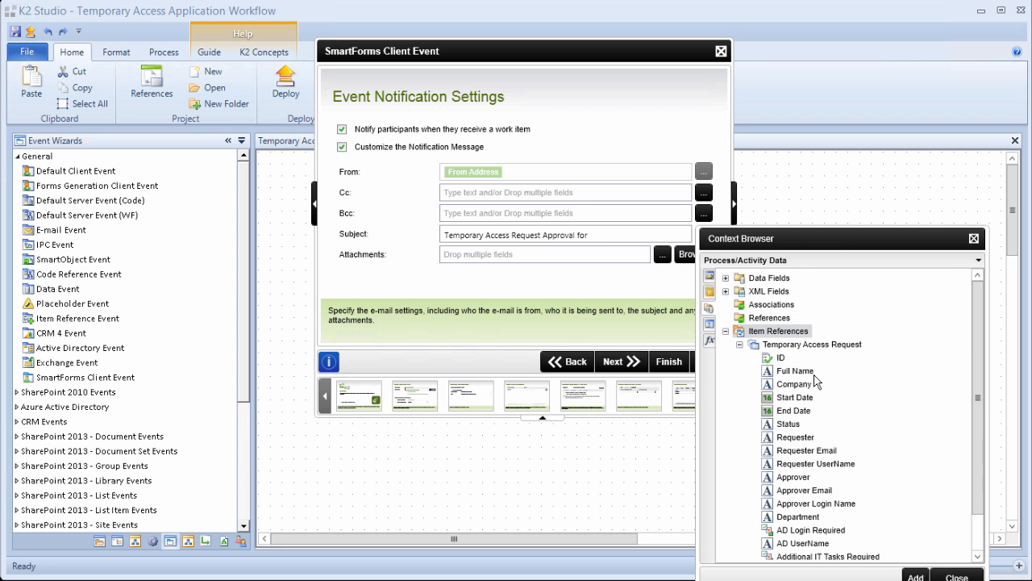
left_click(805, 373)
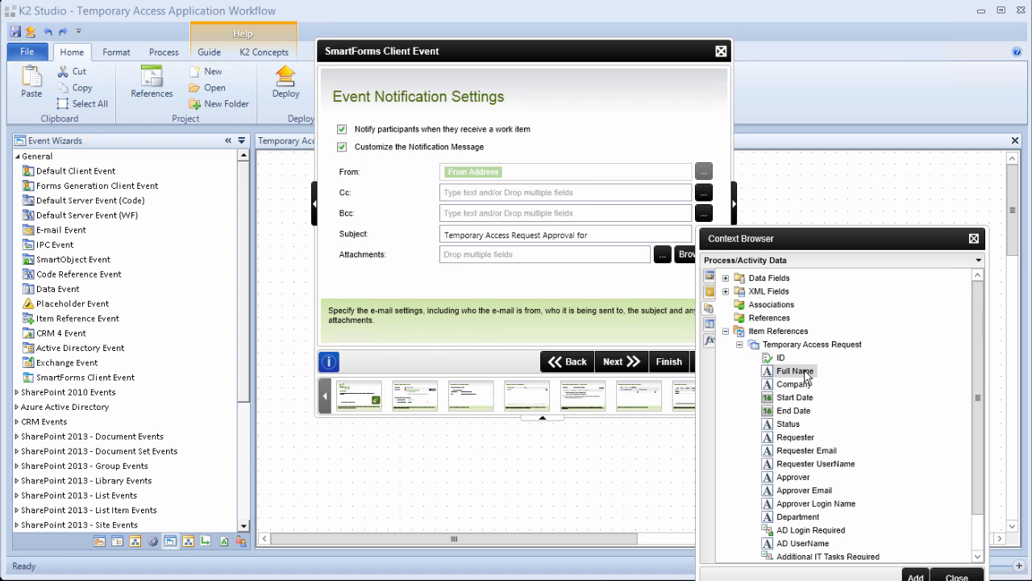
left_click(803, 504)
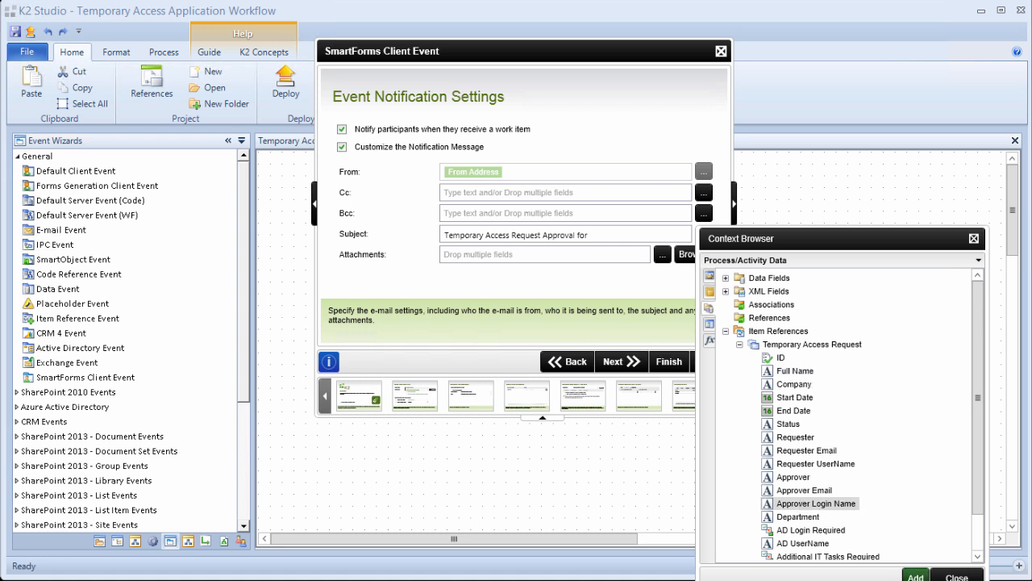
left_click_drag(836, 507, 637, 235)
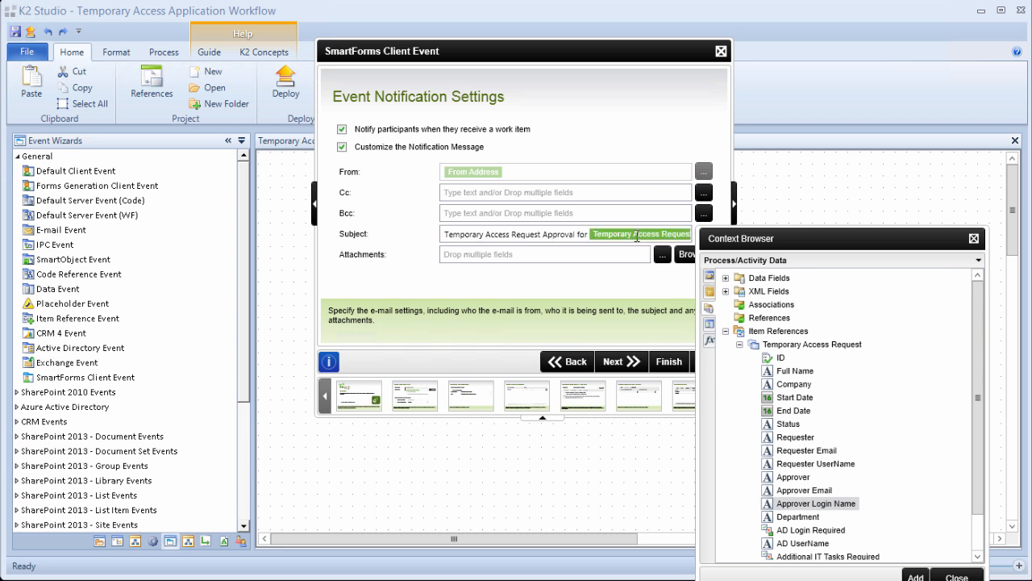
left_click(956, 576)
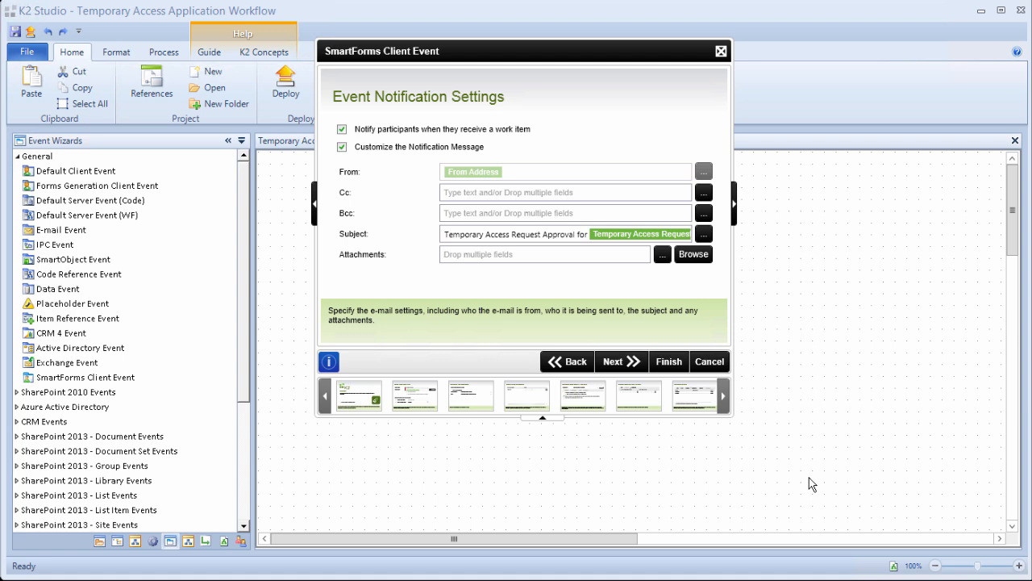
left_click(622, 367)
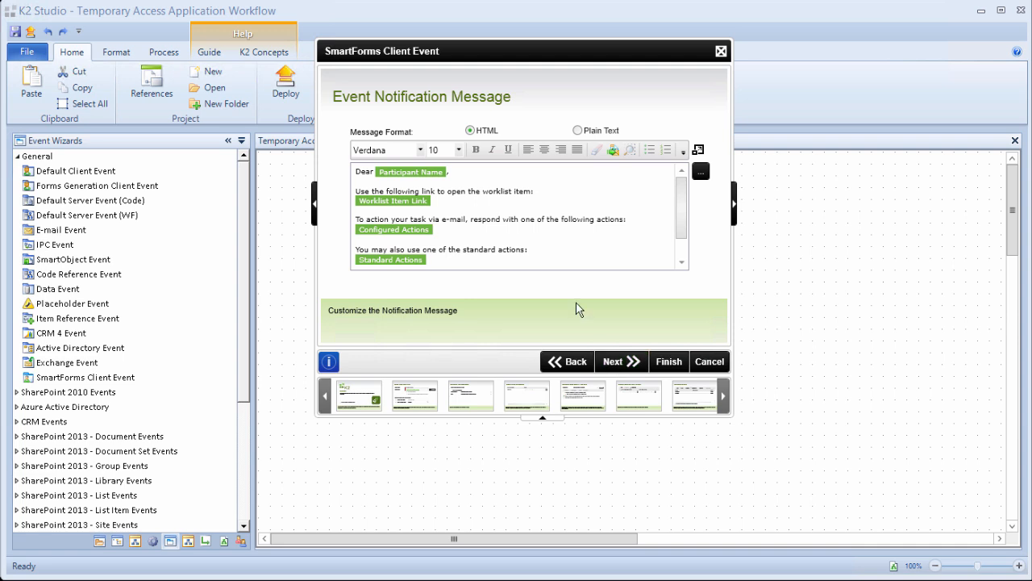
Add a comma after the greeting and paste the request summary lines into the message.
left_click(497, 176)
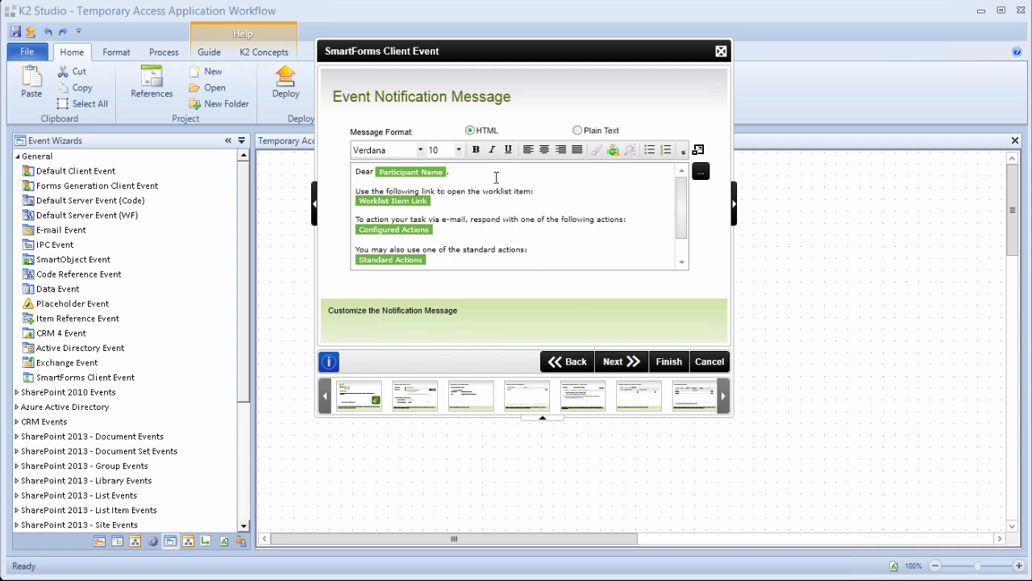
type(",")
key("Return")
key("Return")
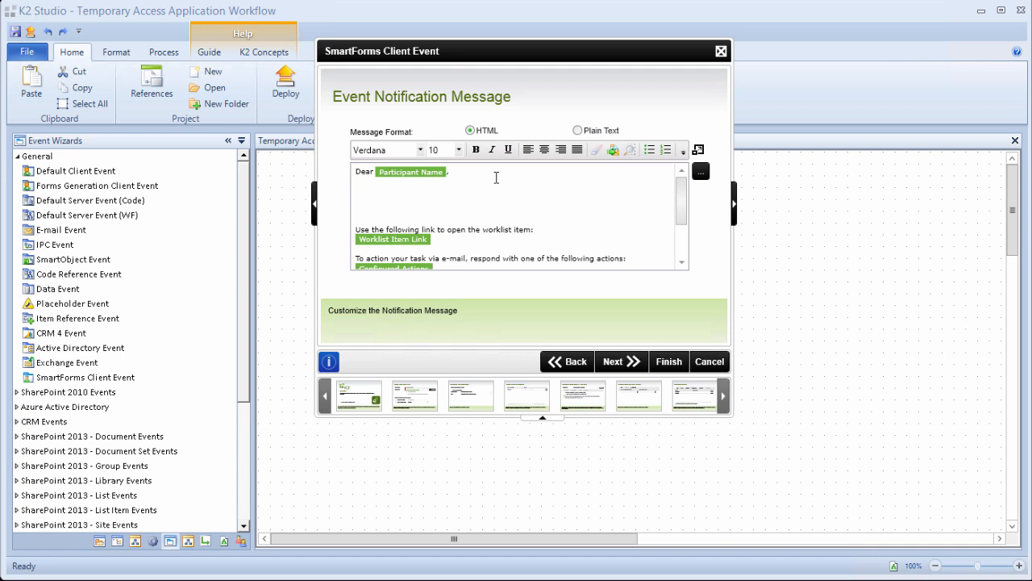
type("This is a temporary access request approval for: Name: Company: Start Date: End Date: Requester:")
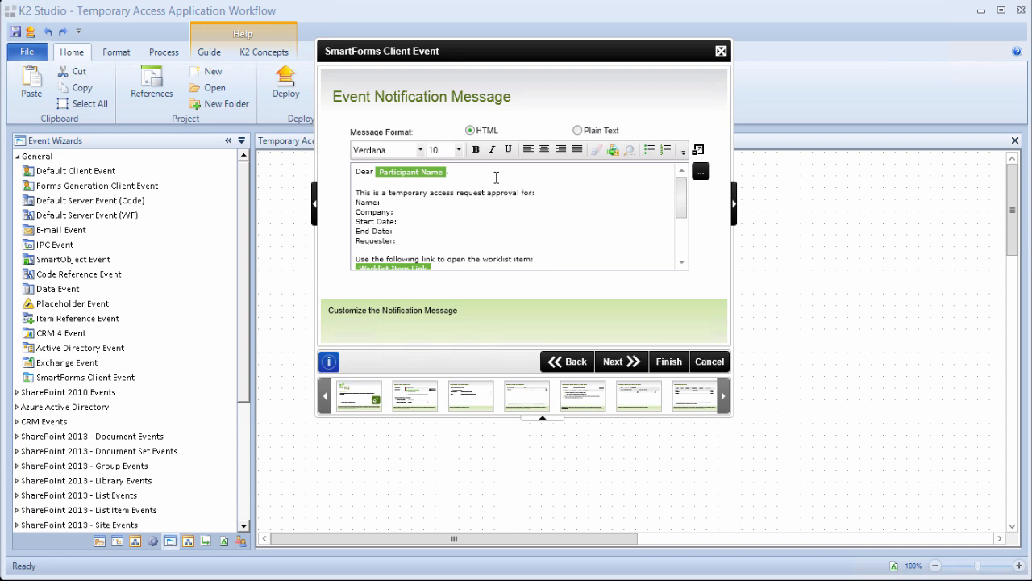
Insert the Full Name request field after 'Name:' and finish the wizard.
left_click(704, 175)
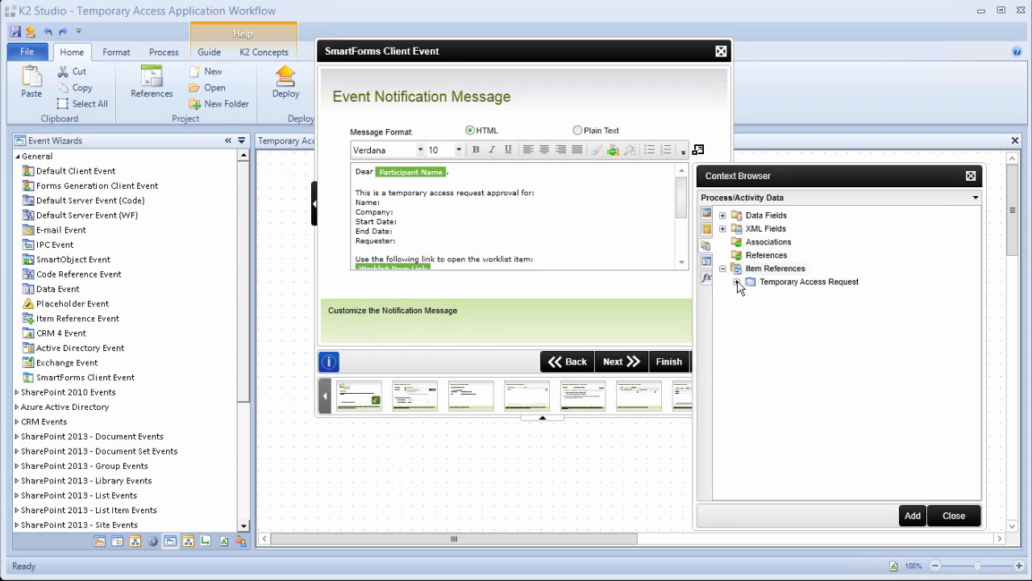
left_click(738, 282)
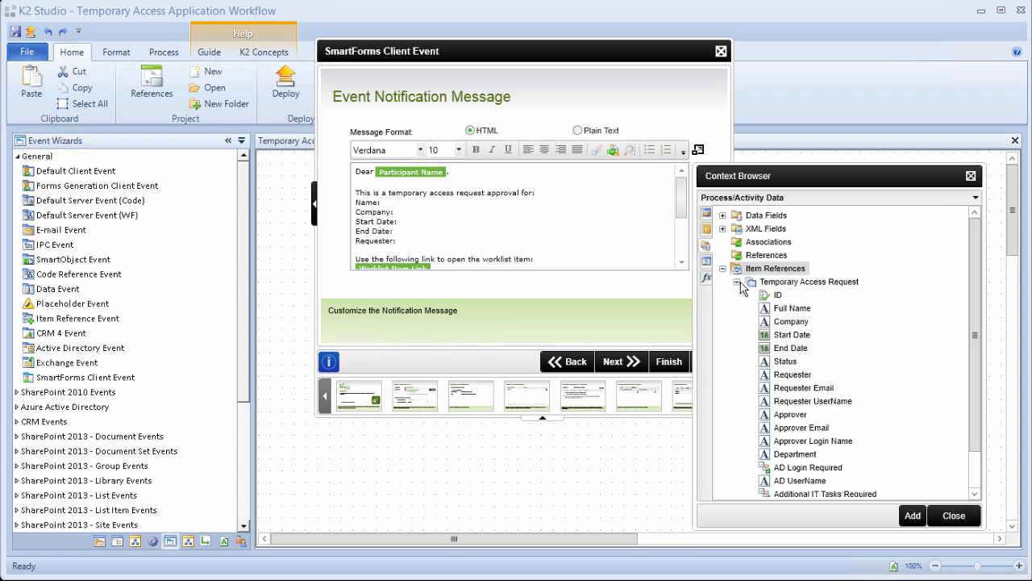
left_click(791, 311)
left_click_drag(789, 313, 457, 206)
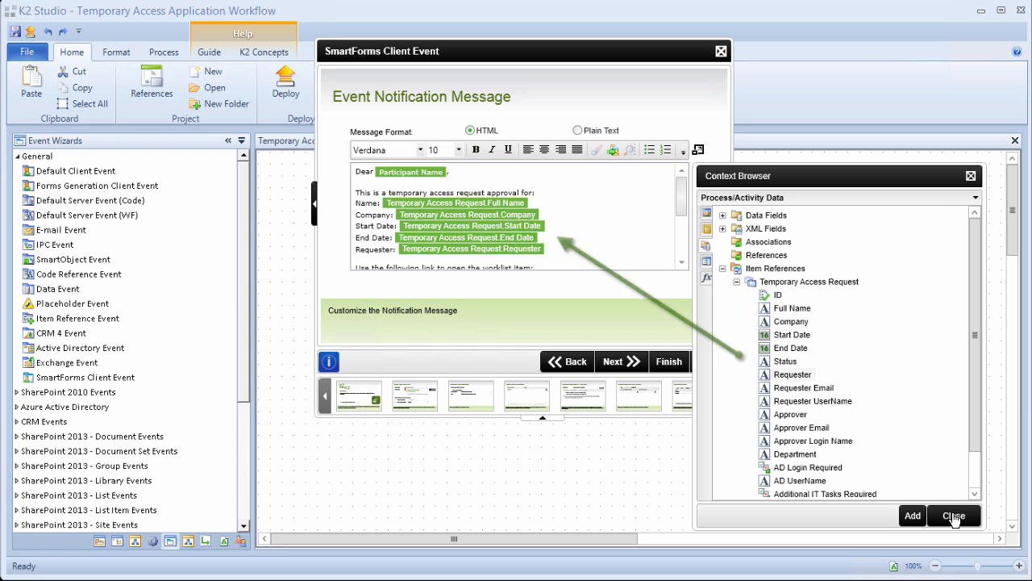
left_click(953, 517)
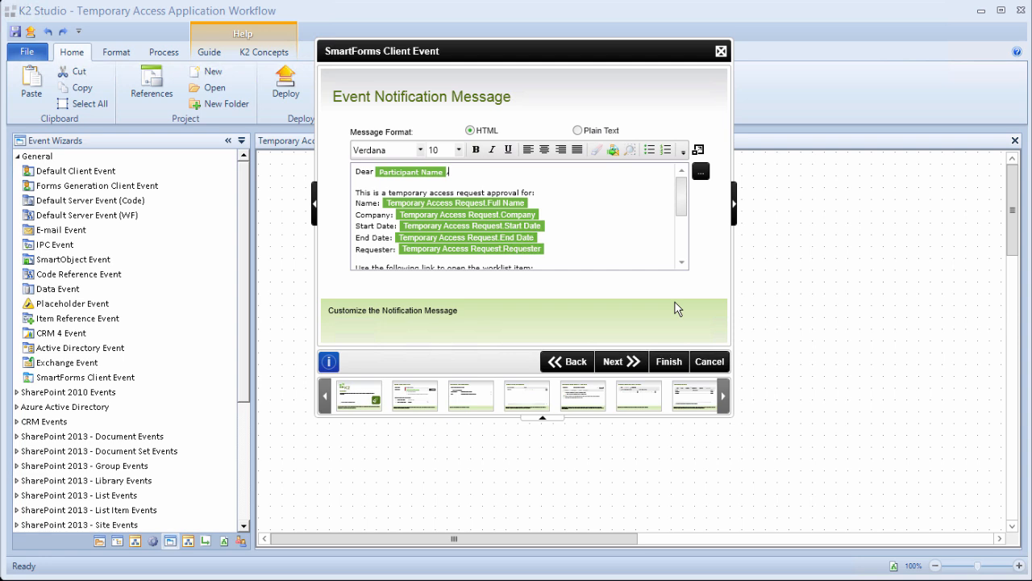
left_click(668, 364)
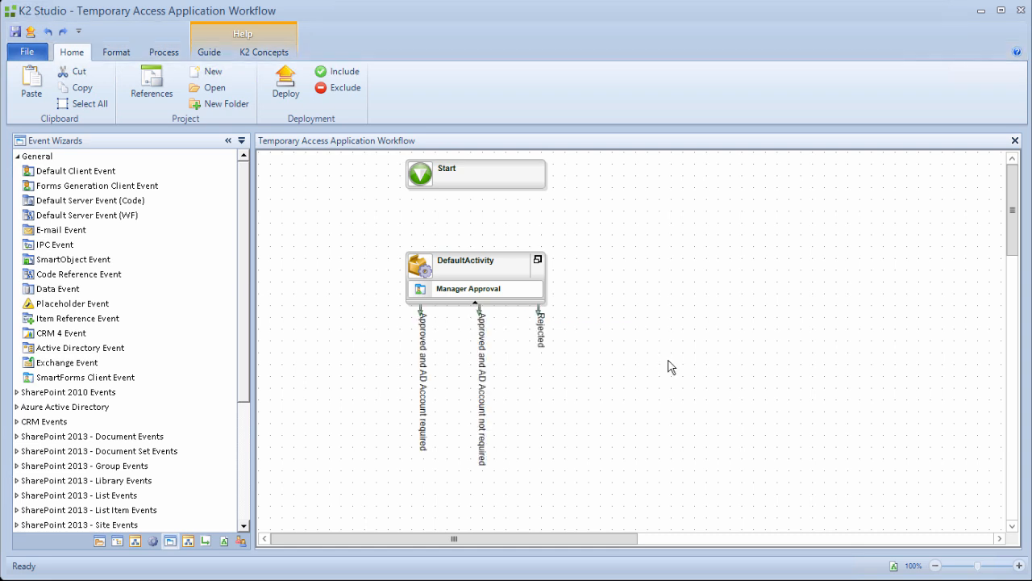
Save the Temporary Access Application Workflow from the File menu.
left_click(27, 51)
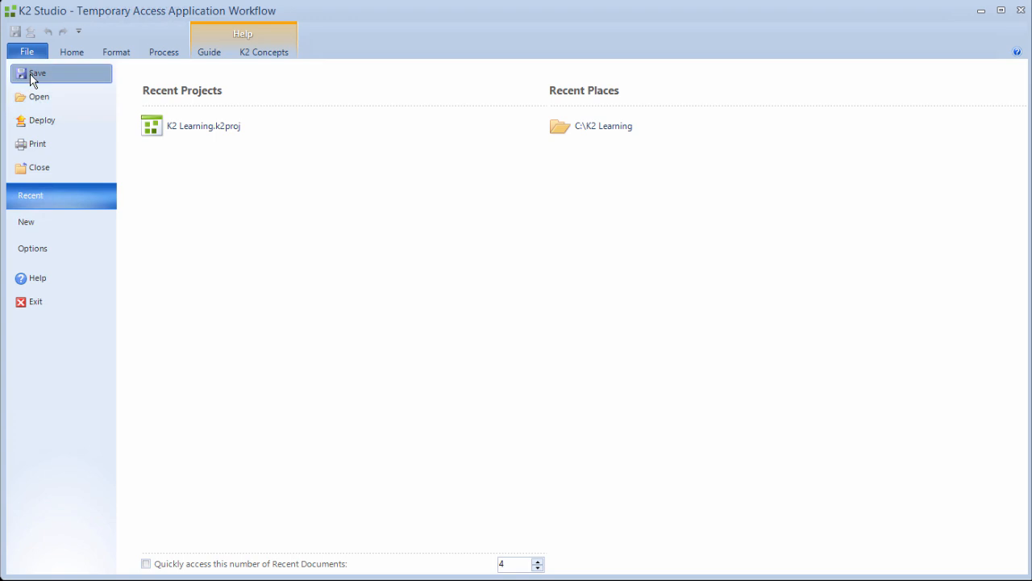
left_click(33, 76)
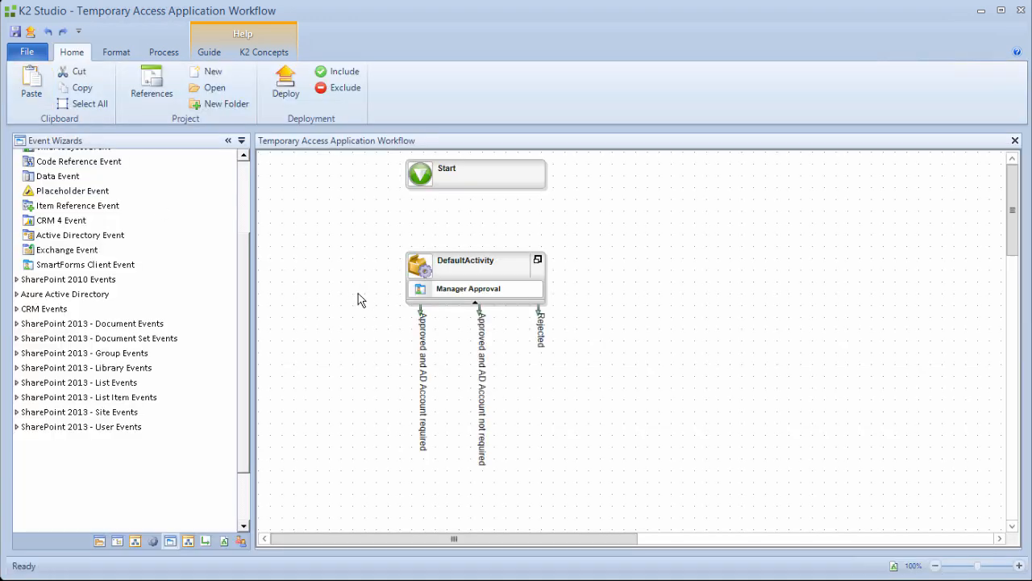
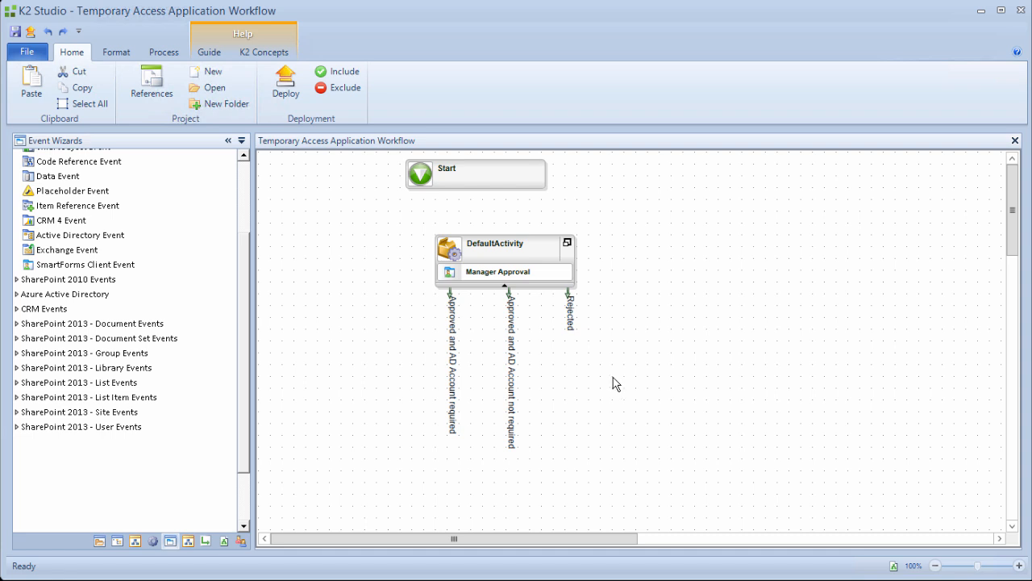
Nudge DefaultActivity left and rename it to Approval, accepting the rename warning.
left_click(446, 249)
left_click_drag(446, 250, 416, 255)
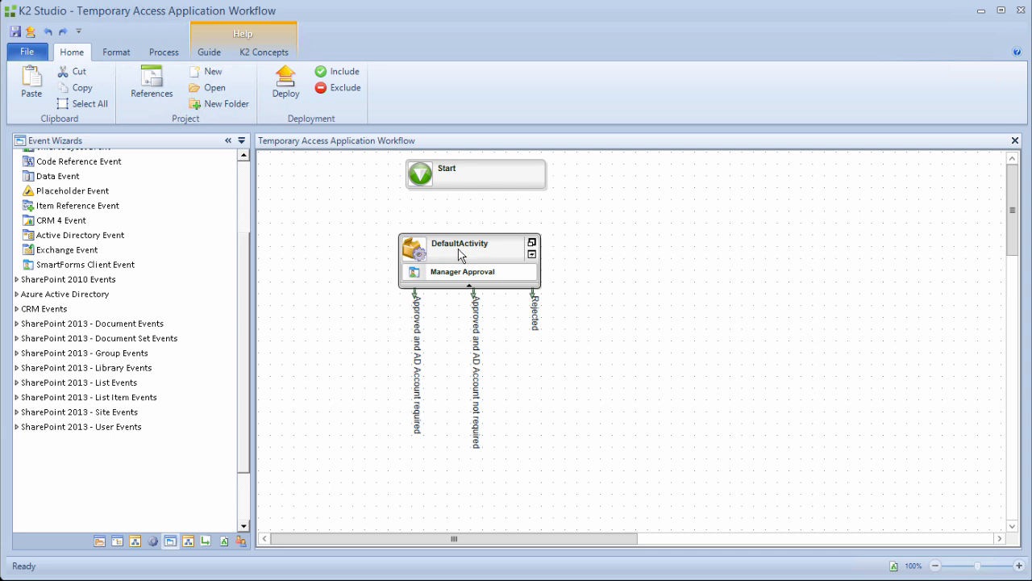
left_click(458, 251)
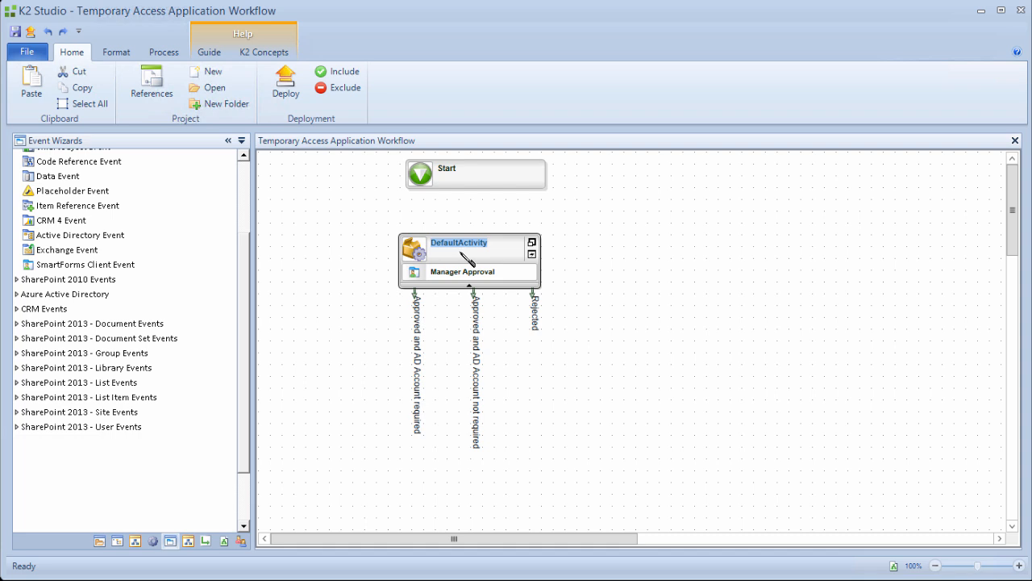
type("Approval")
left_click(387, 263)
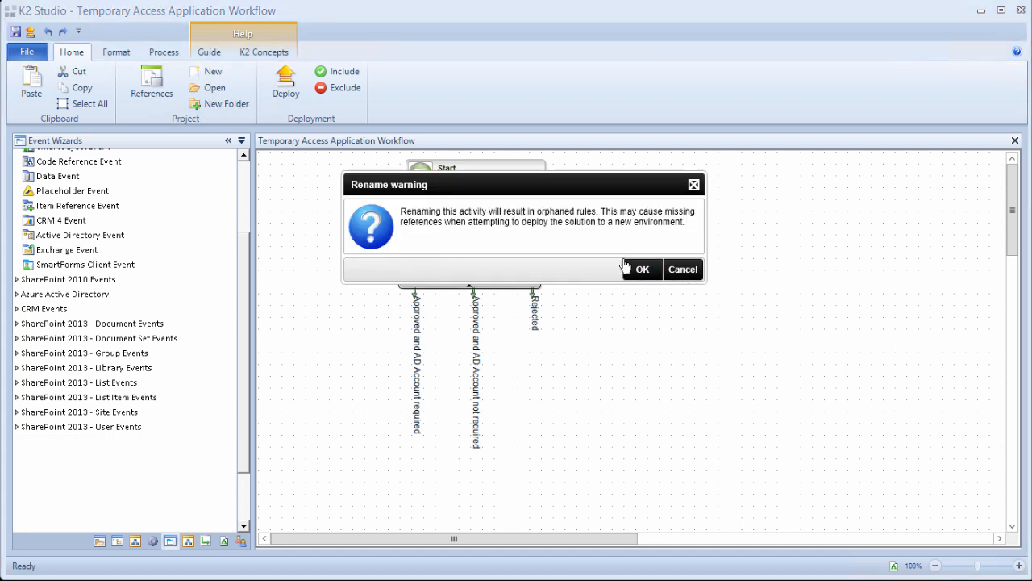
left_click(641, 267)
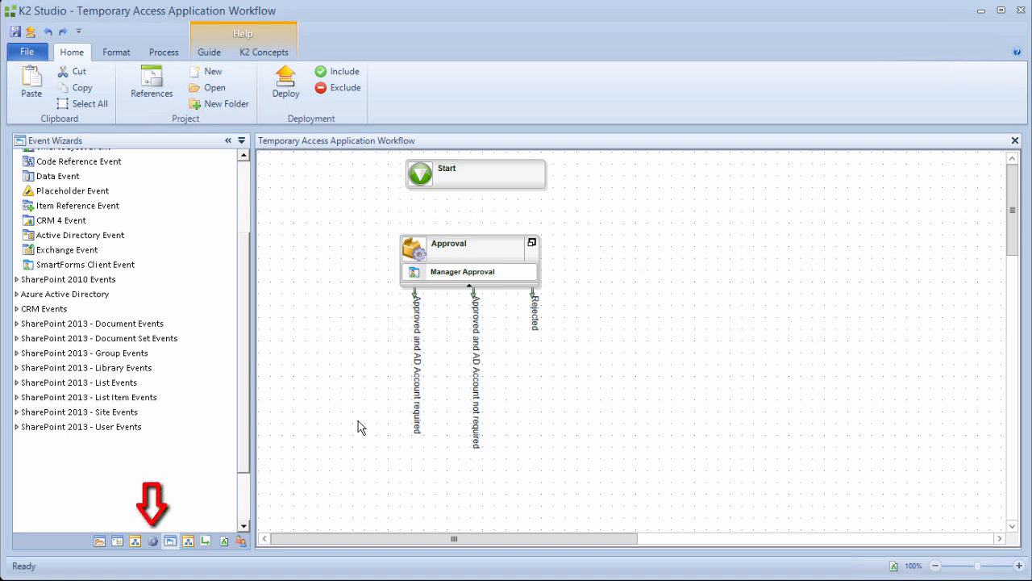
Add three default activities: one right of Approval, one below it, one at the bottom.
left_click(153, 540)
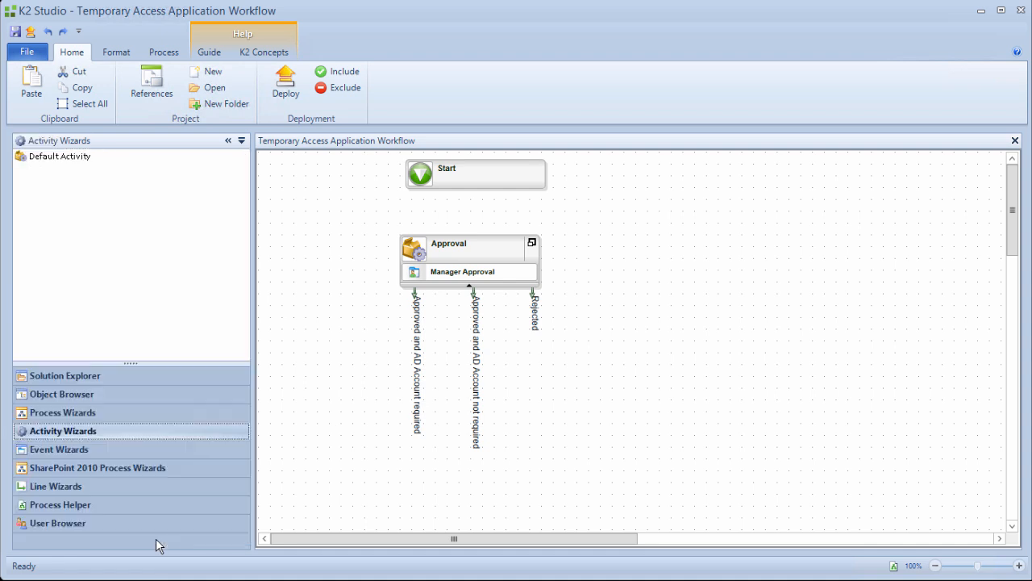
left_click_drag(68, 165, 708, 242)
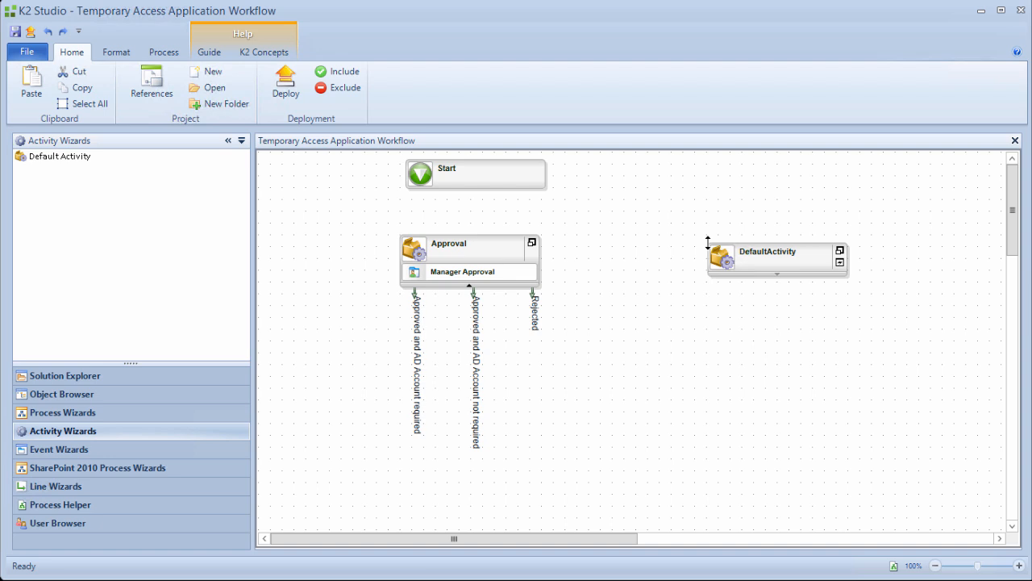
left_click_drag(74, 156, 411, 372)
left_click_drag(71, 160, 412, 452)
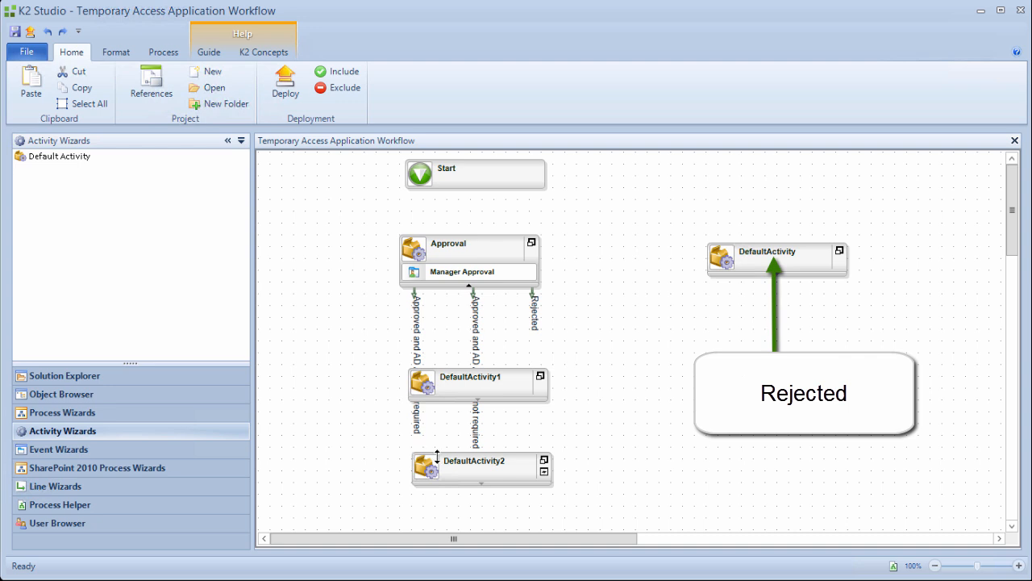
Name the new activities Rejected, Create AD Account and Approved.
left_click(763, 253)
type("Rejected")
key("Return")
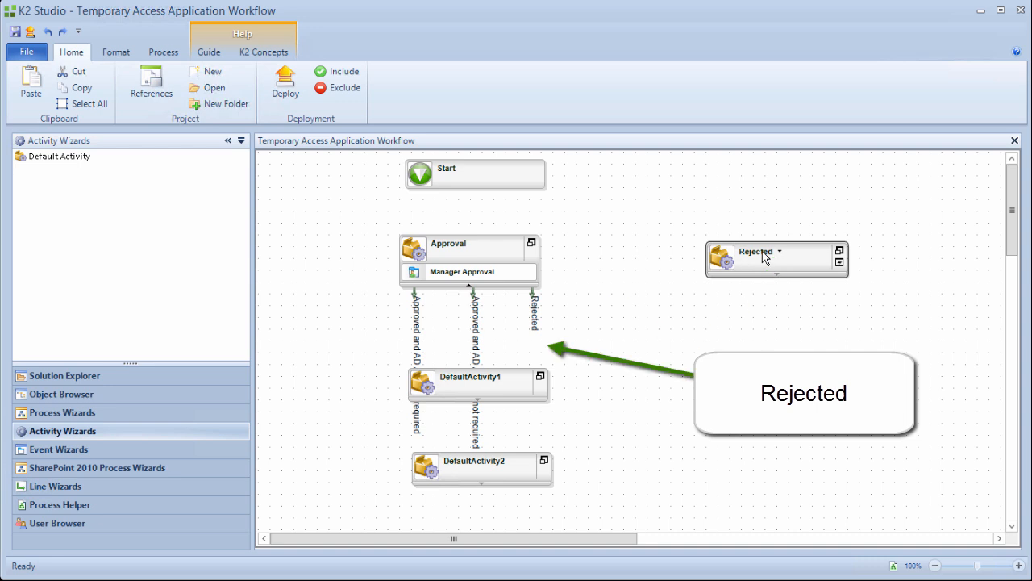
left_click(490, 381)
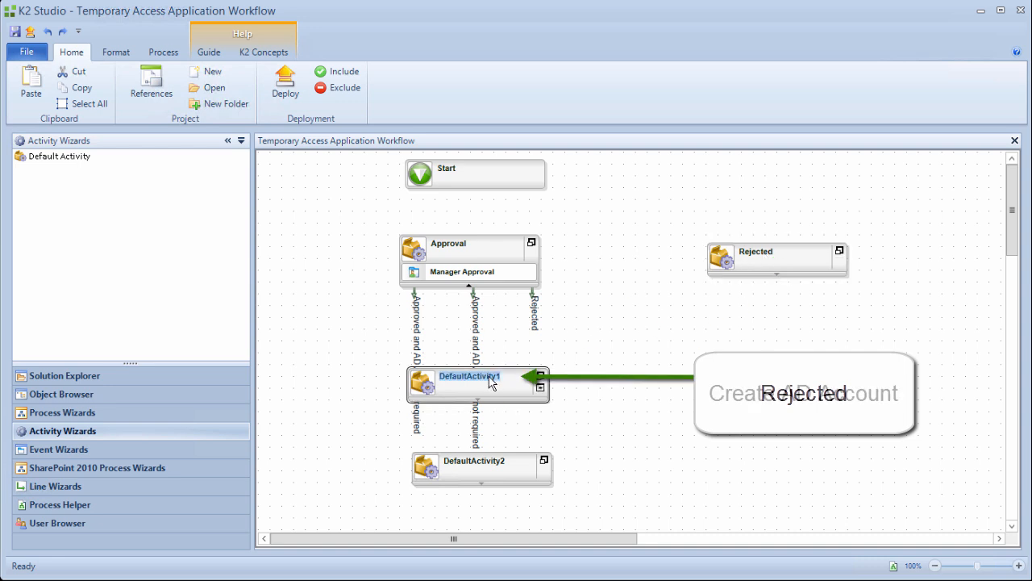
type("Create AD Account")
key("Return")
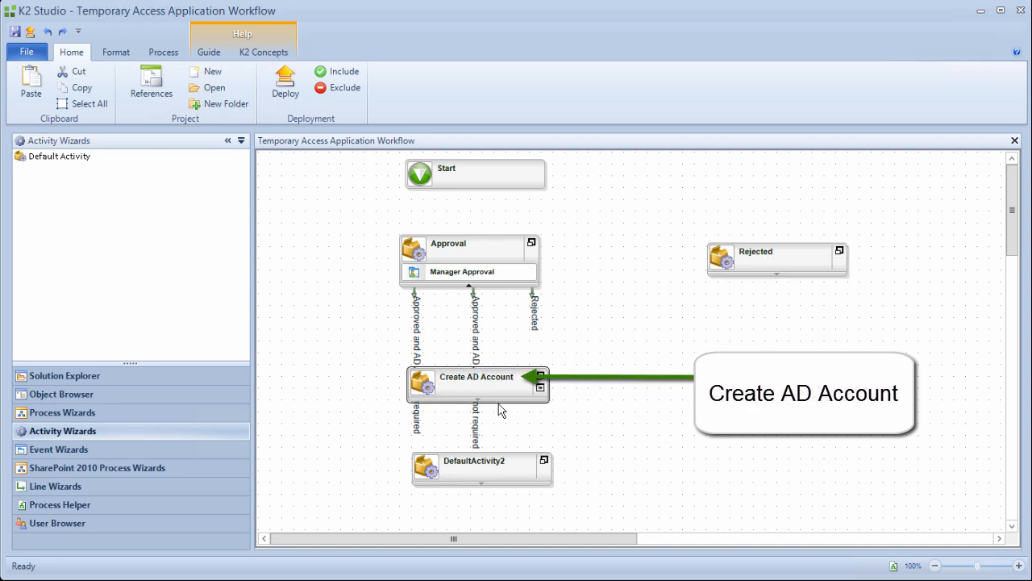
left_click(497, 461)
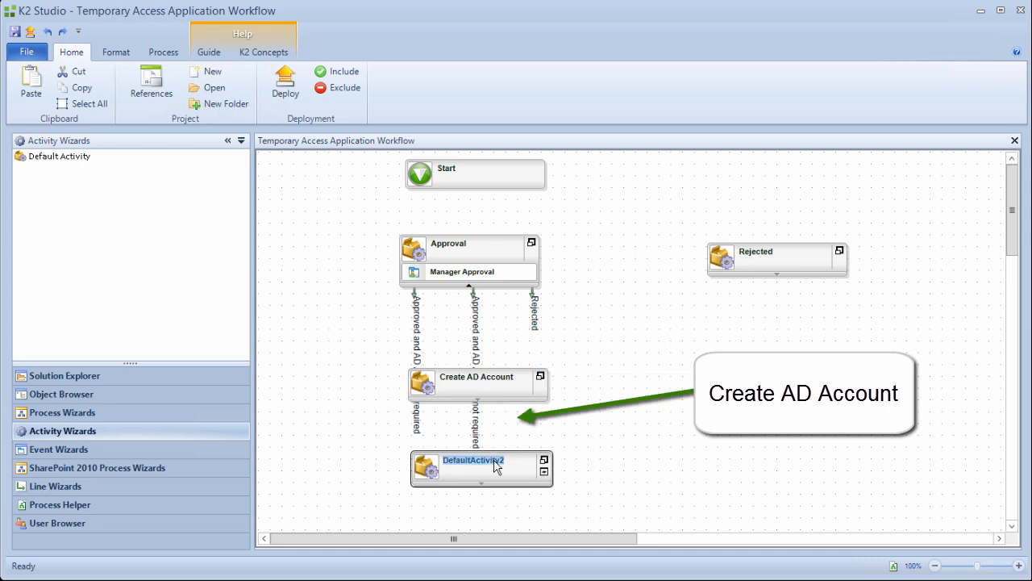
type("Approved")
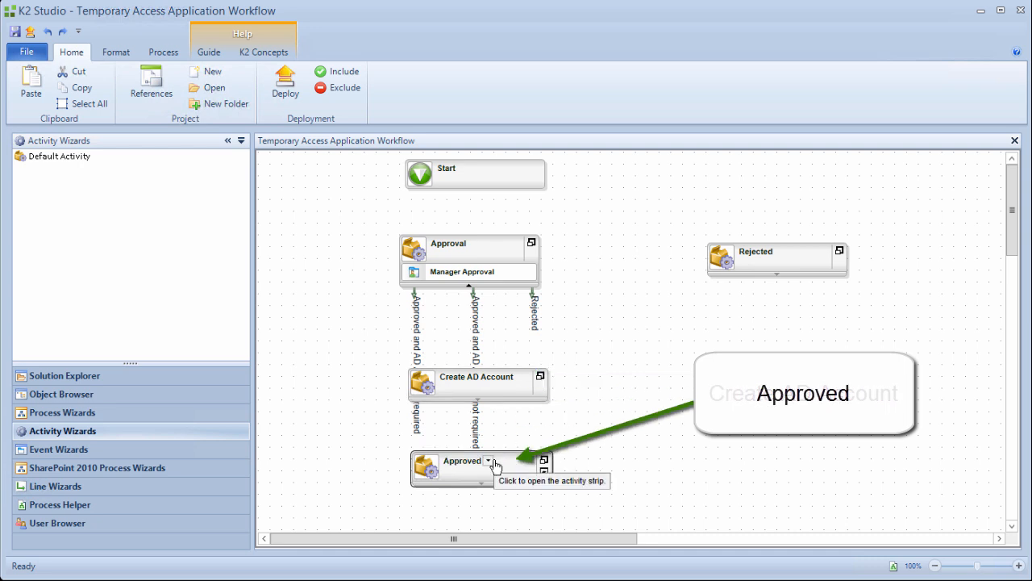
key("Return")
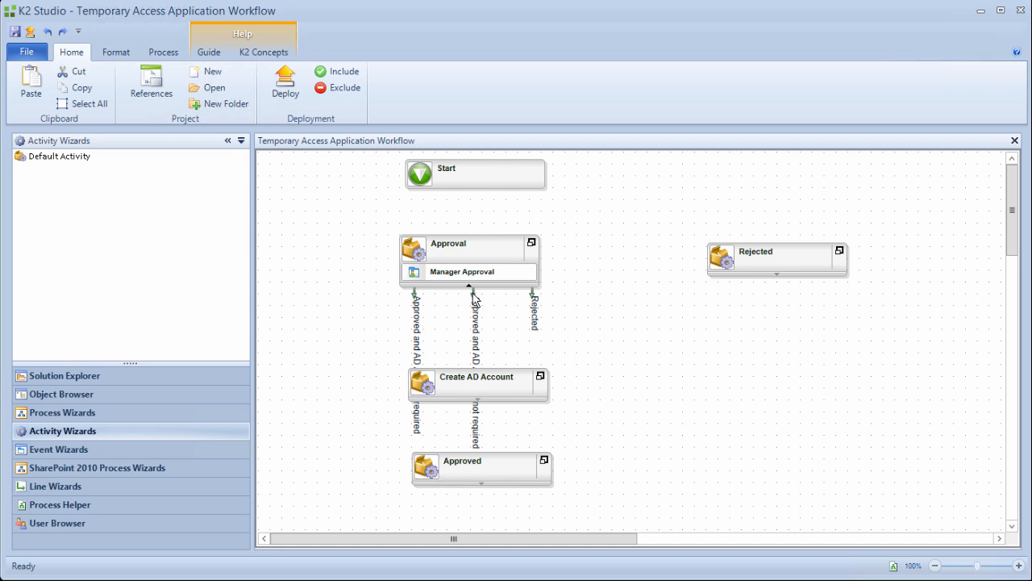
Connect Approval's not-required outcome to Approved and its required outcome to Create AD Account.
left_click_drag(473, 294, 412, 473)
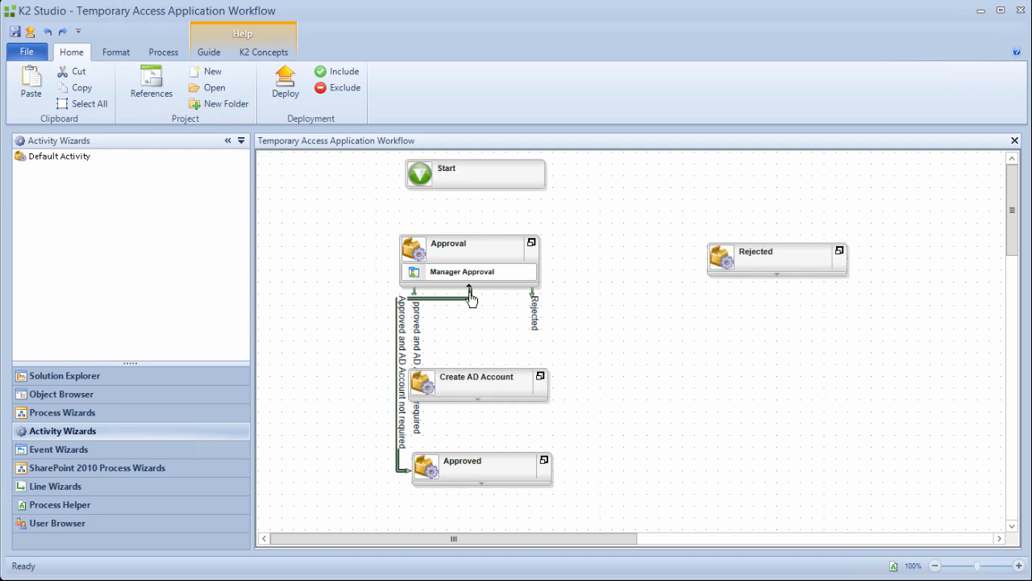
left_click_drag(471, 292, 395, 260)
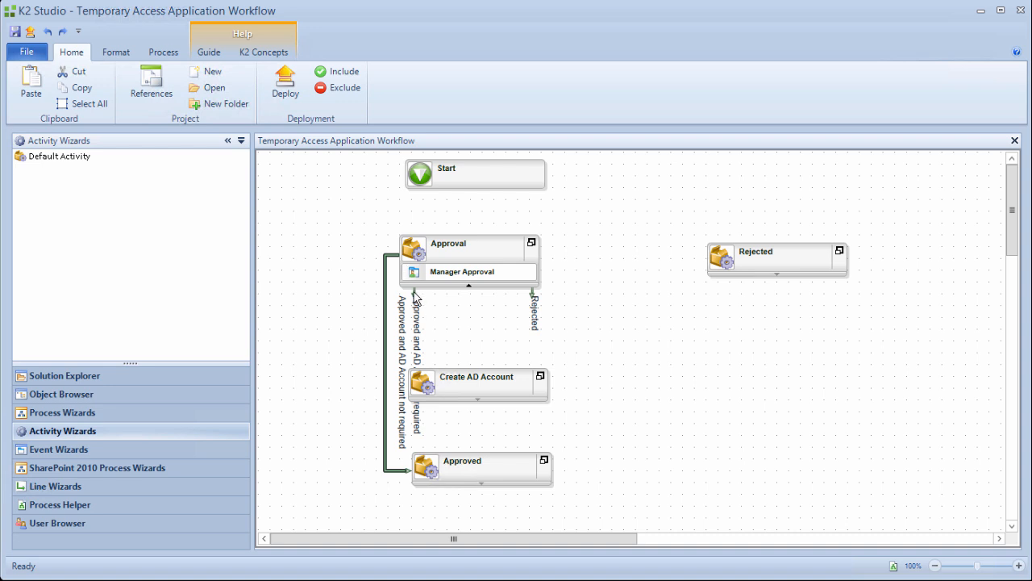
left_click_drag(415, 300, 468, 377)
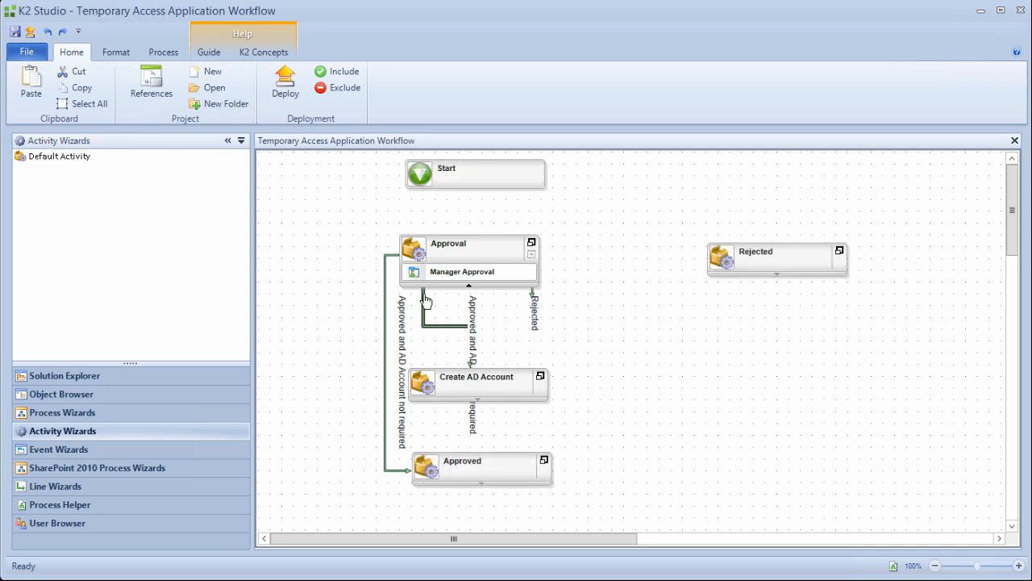
left_click_drag(426, 301, 472, 297)
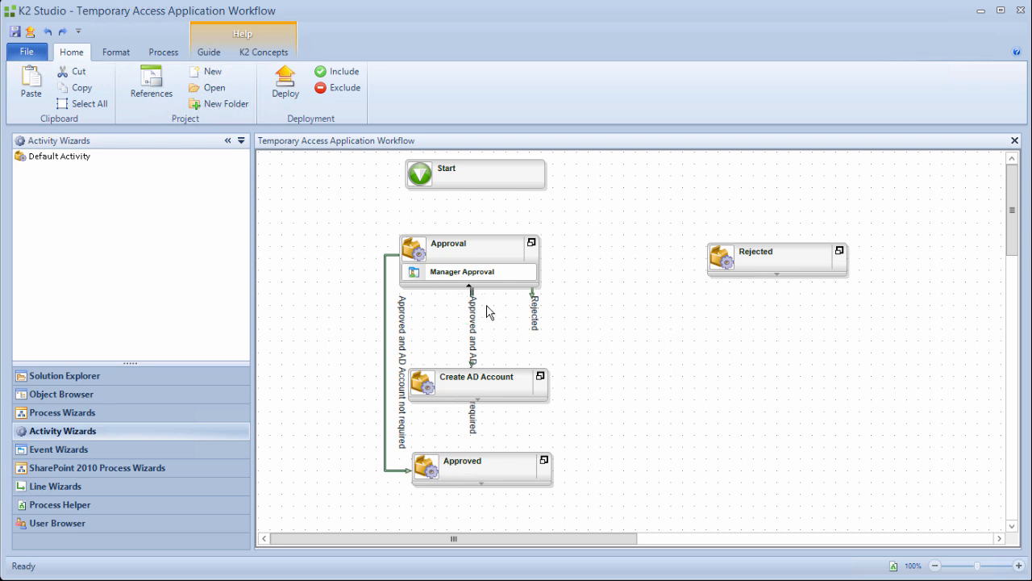
Connect Approval's Rejected outcome to the Rejected activity and link Start to Approval.
left_click_drag(532, 300, 699, 266)
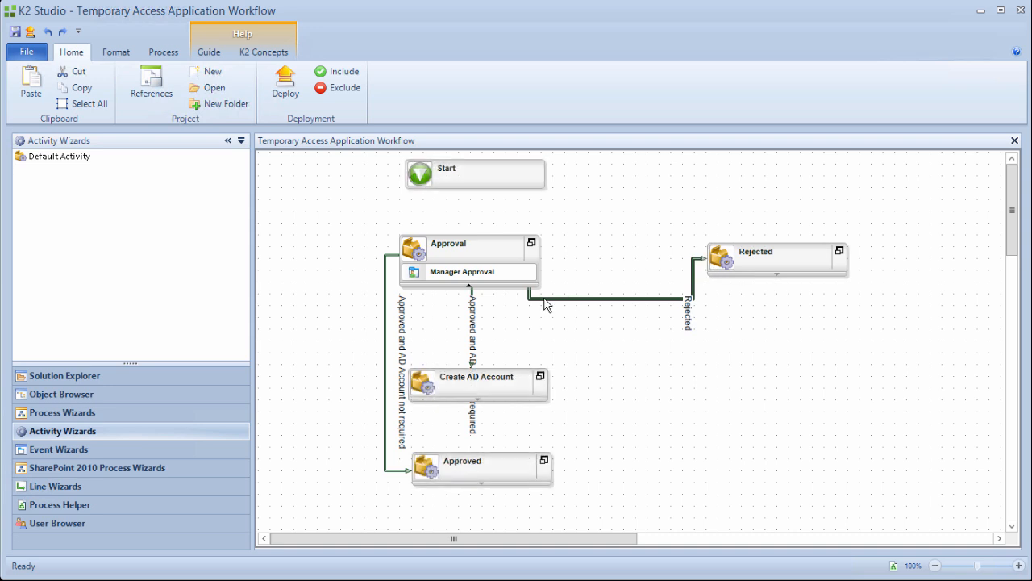
left_click_drag(530, 297, 543, 271)
left_click_drag(542, 269, 545, 263)
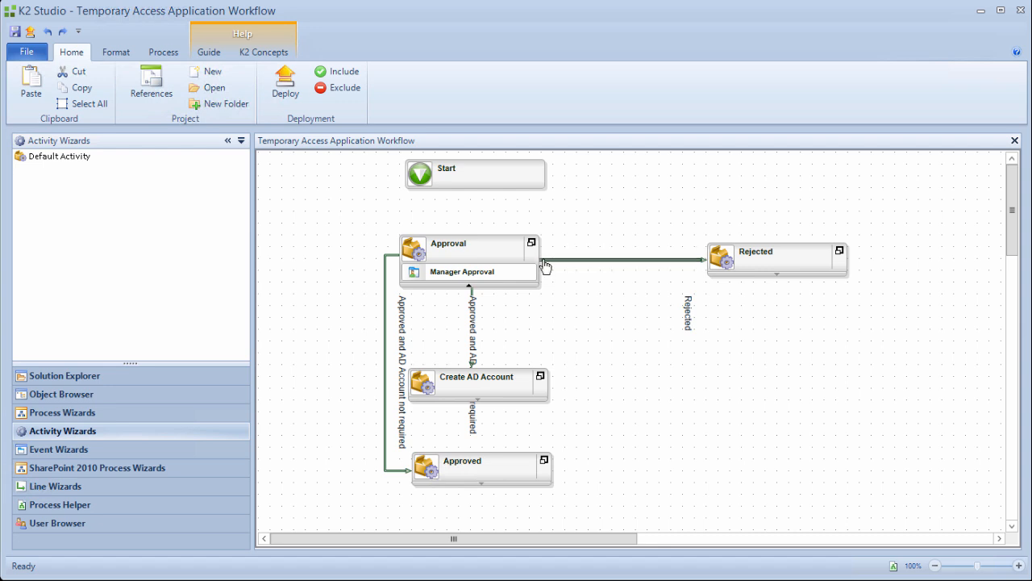
left_click(466, 175)
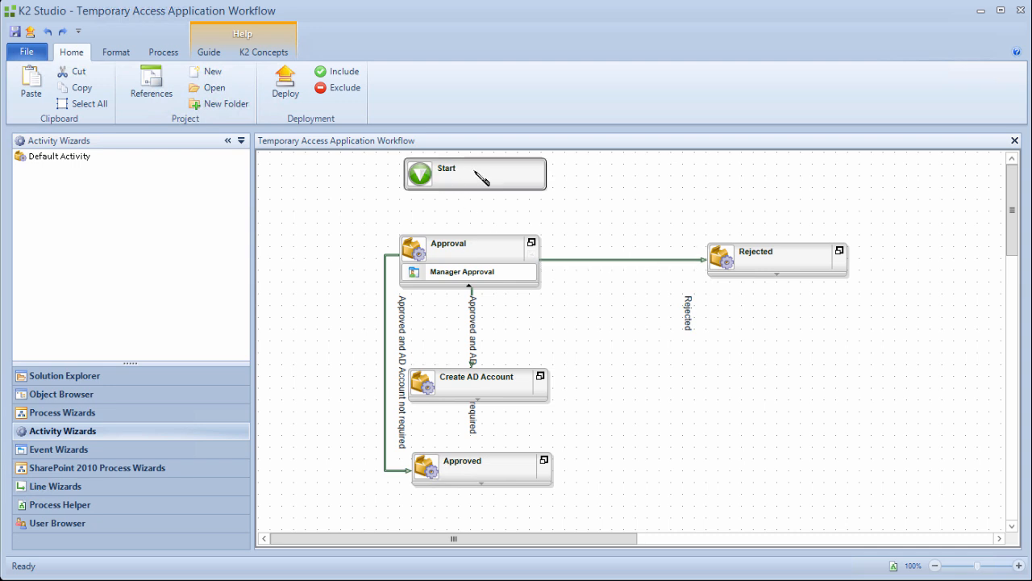
mouse_move(482, 187)
left_mouse_down()
mouse_move(474, 260)
mouse_move(464, 258)
left_mouse_up()
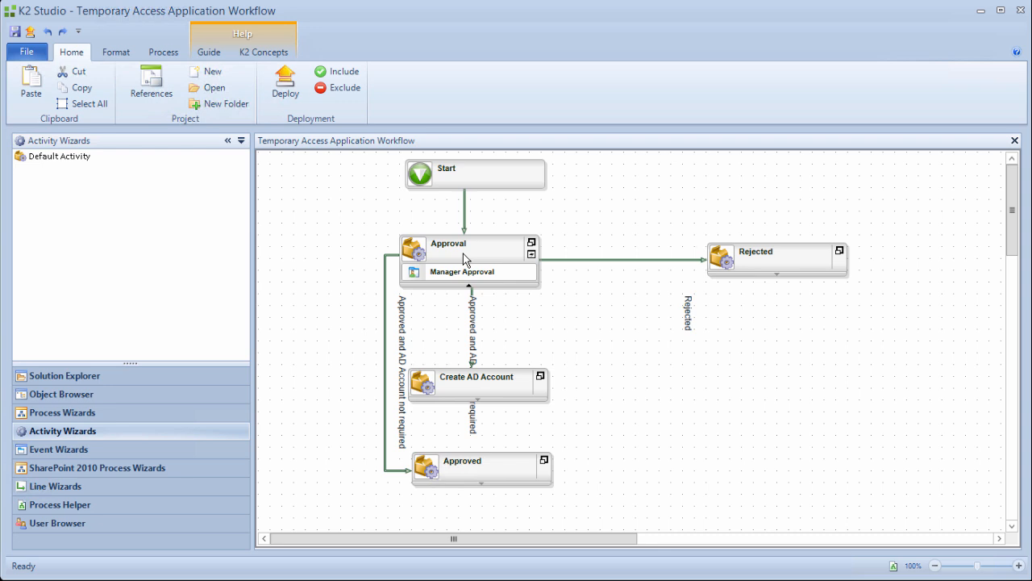
Rotate the Rejected line label horizontal and move it above its line.
right_click(593, 262)
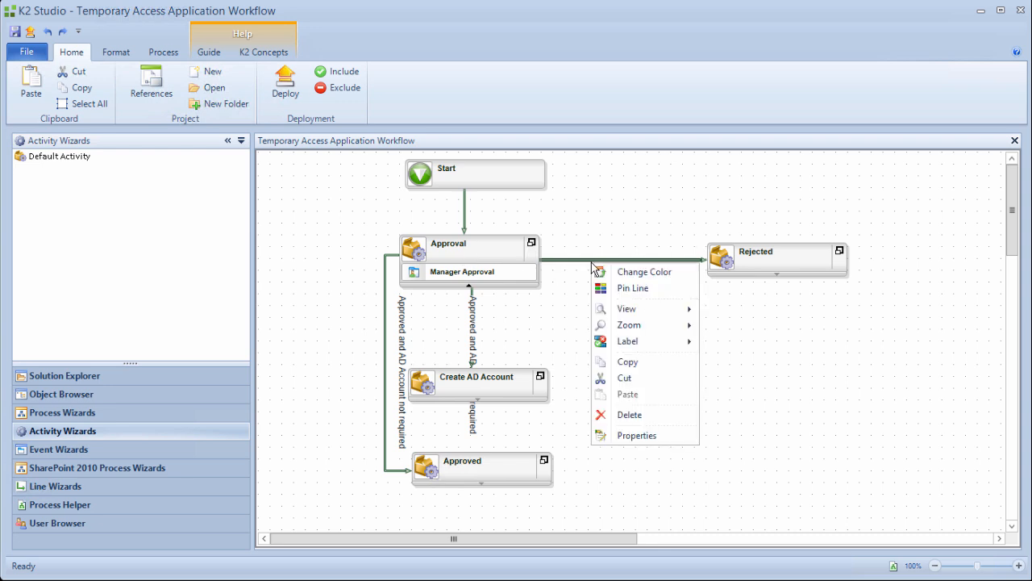
mouse_move(628, 342)
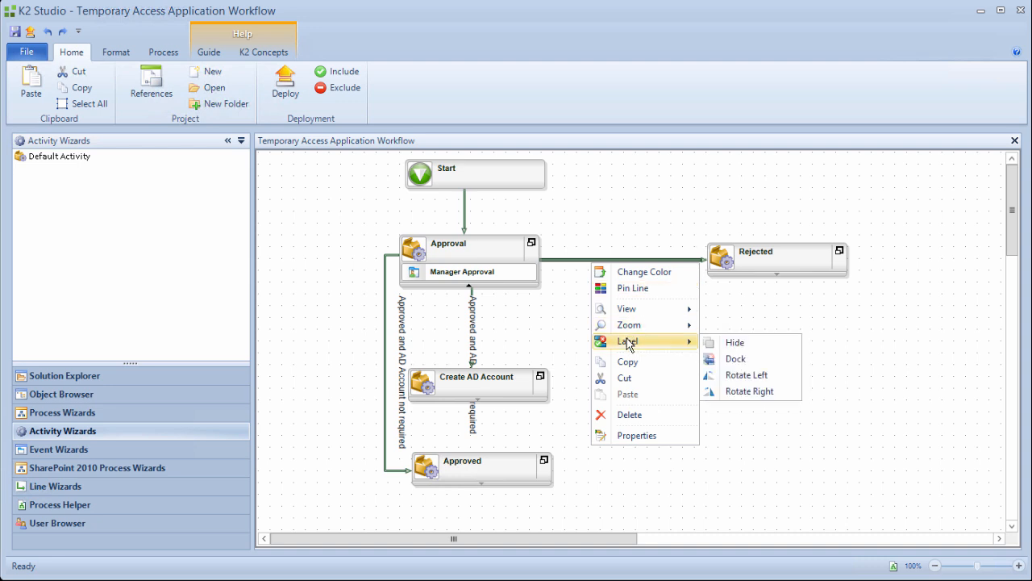
left_click(738, 376)
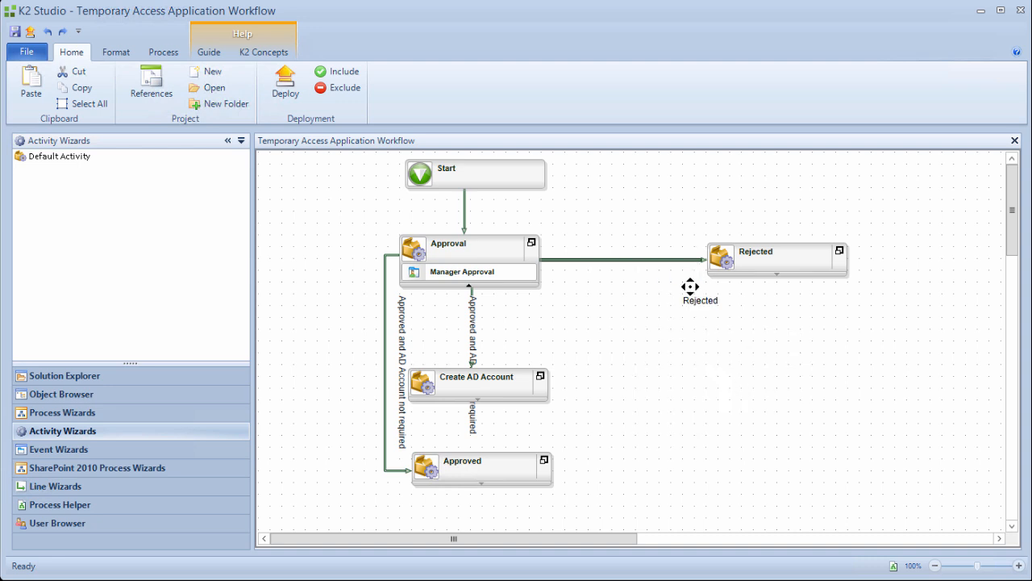
left_click_drag(704, 301, 621, 250)
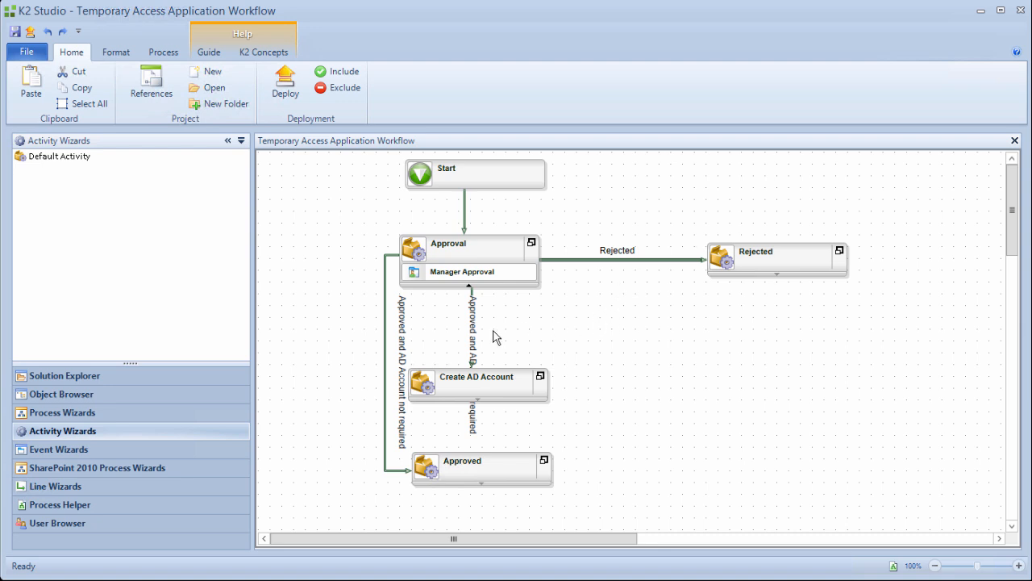
Make the AD Account required label horizontal, shift it down, and move the not-required label left.
left_click(473, 338)
right_click(473, 339)
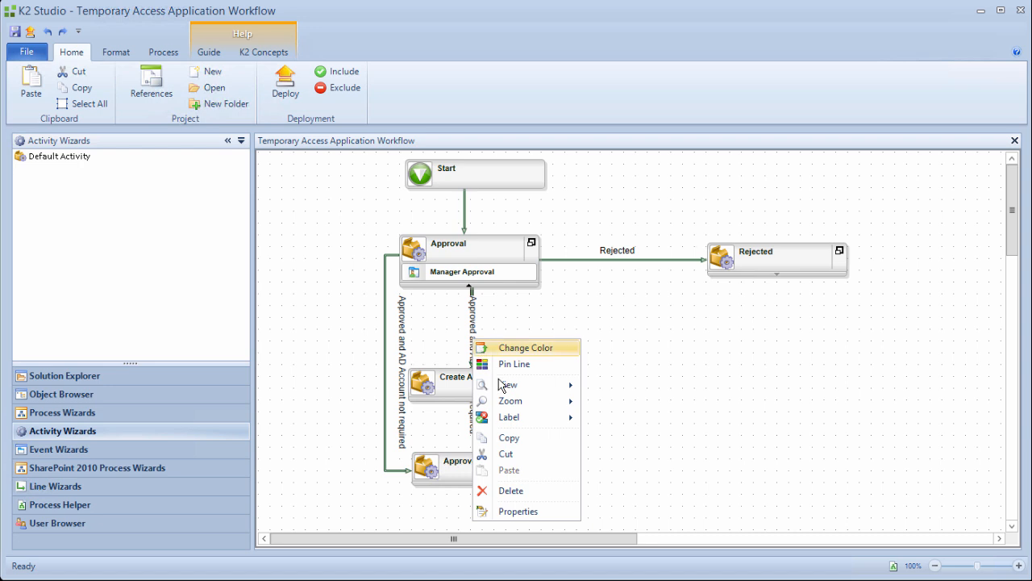
mouse_move(519, 423)
left_click(617, 450)
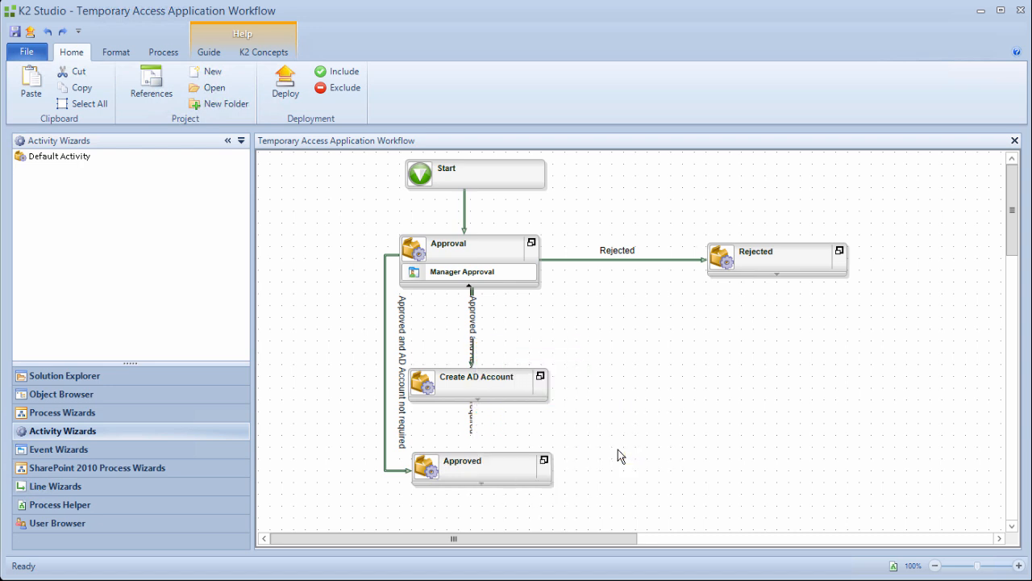
left_click_drag(559, 303, 566, 331)
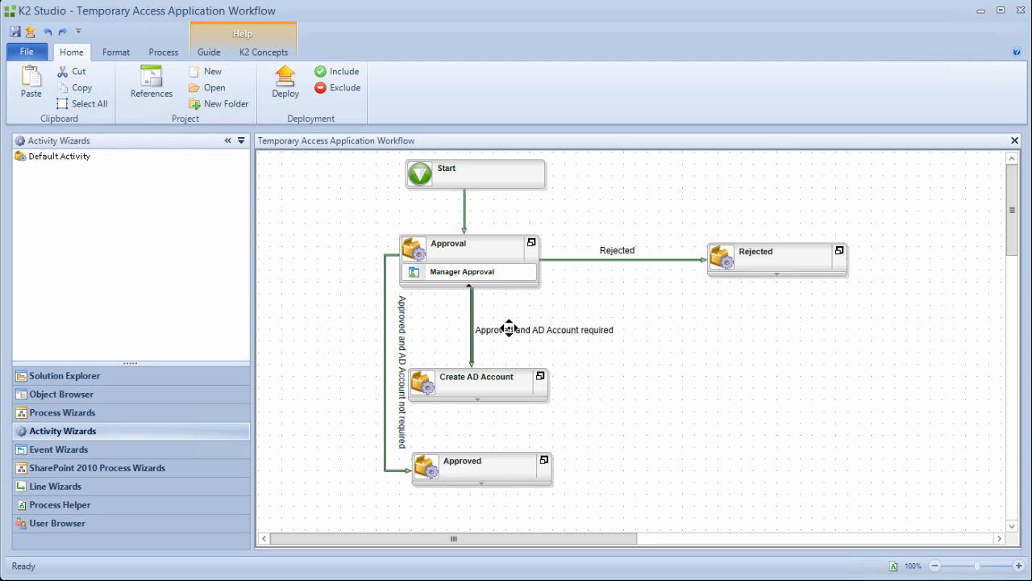
left_click(402, 350)
left_click_drag(402, 350, 375, 336)
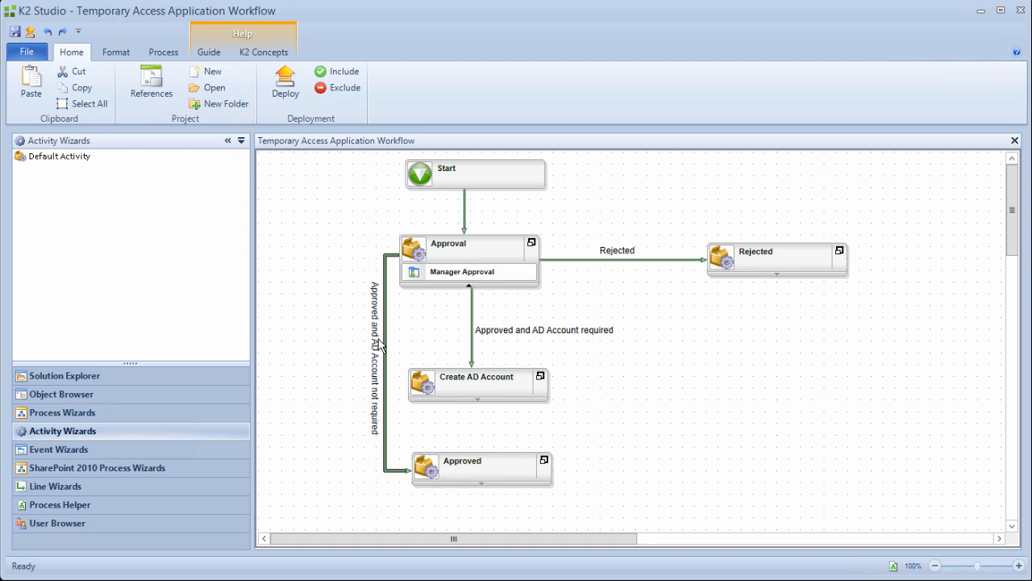
left_click(412, 340)
Draw a straight line from Create AD Account down to Approved.
left_click_drag(452, 389, 470, 463)
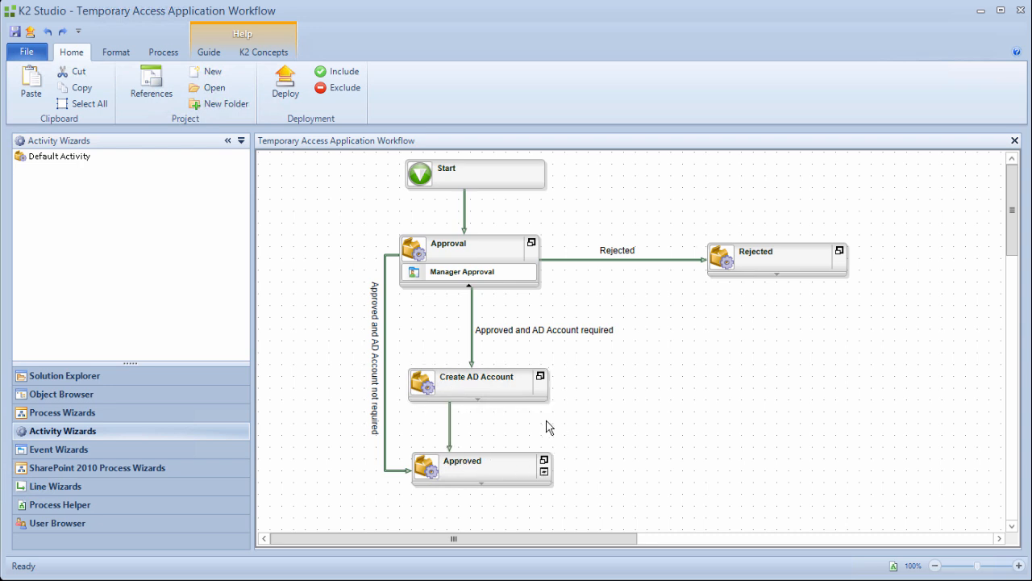
left_click_drag(450, 412, 468, 411)
left_click(443, 427)
Save the workflow project with Save from the File tab.
left_click(27, 55)
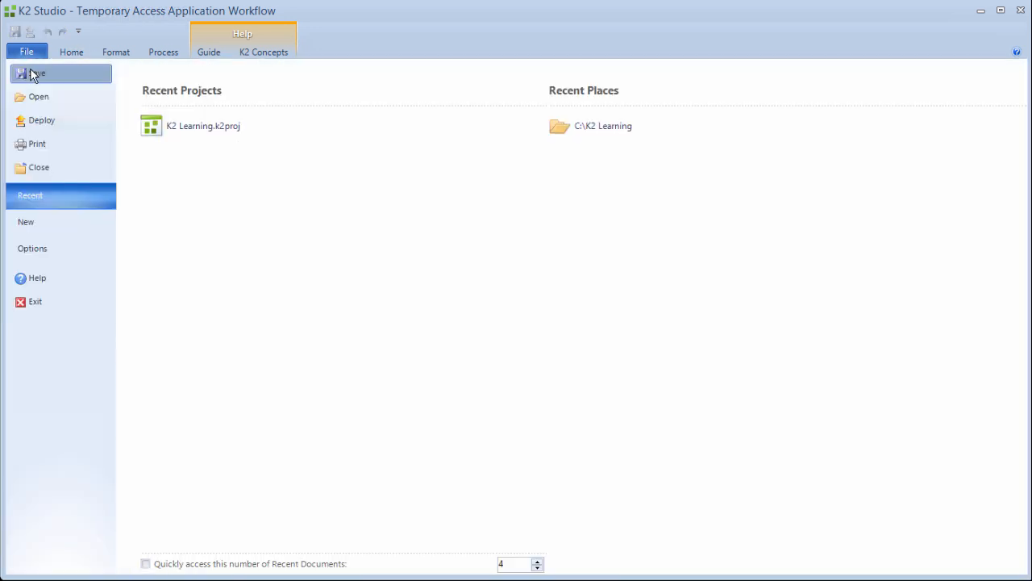
left_click(33, 74)
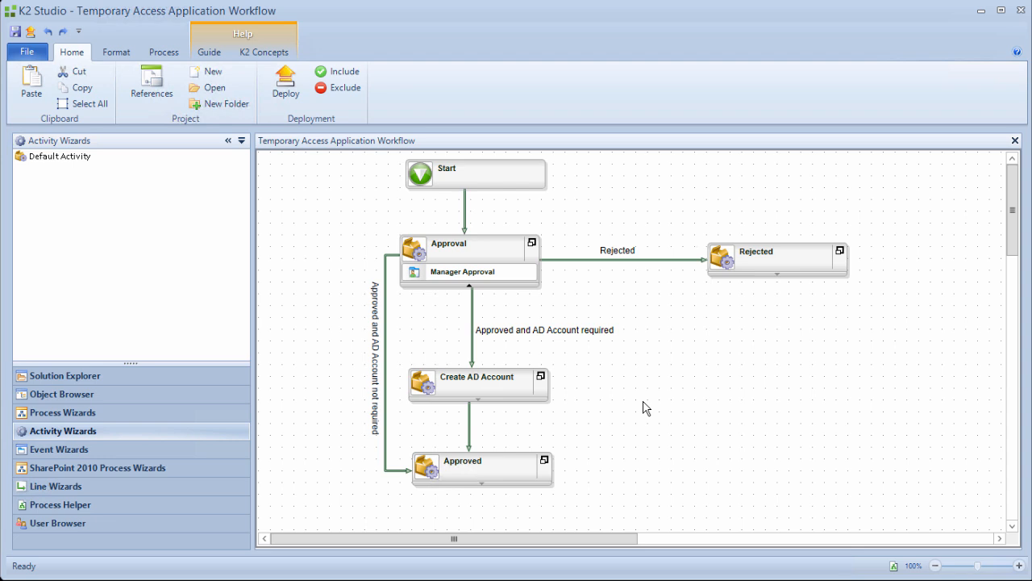
Add a SmartObject event to the Rejected activity named Set Status Rejected.
left_click(104, 448)
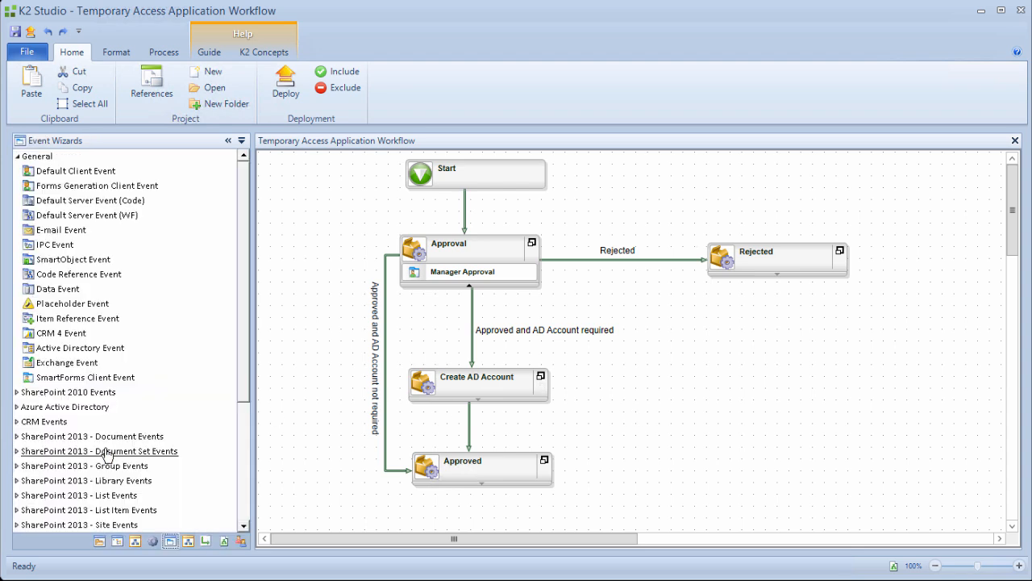
left_click_drag(78, 263, 764, 268)
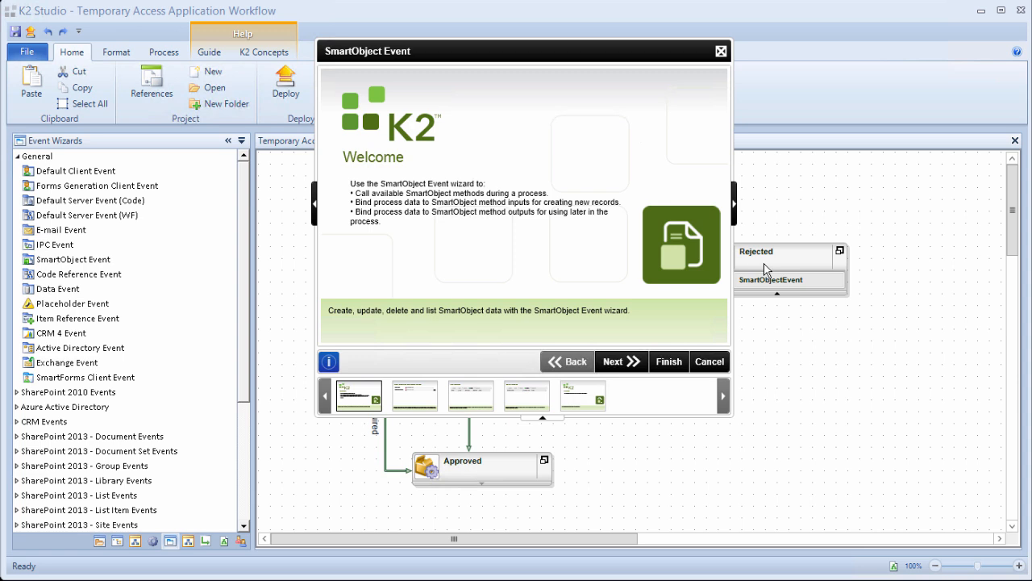
left_click(617, 362)
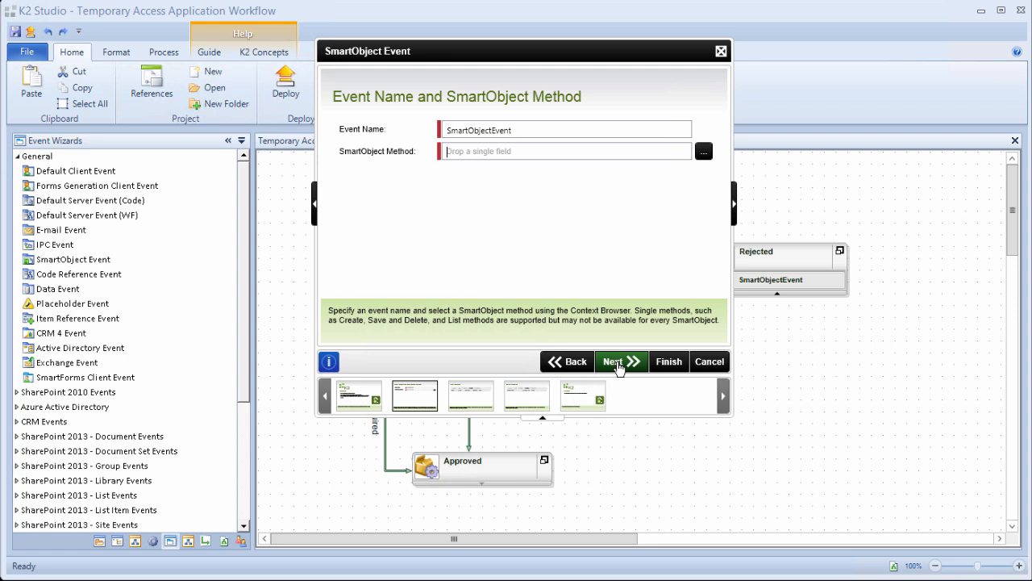
left_click_drag(518, 130, 406, 135)
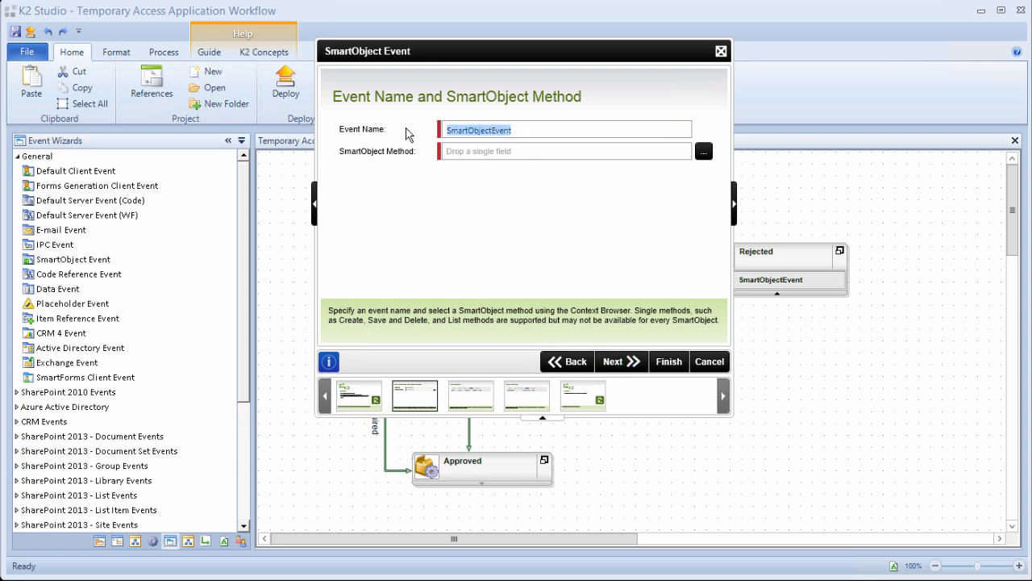
type("Set Status Rejected")
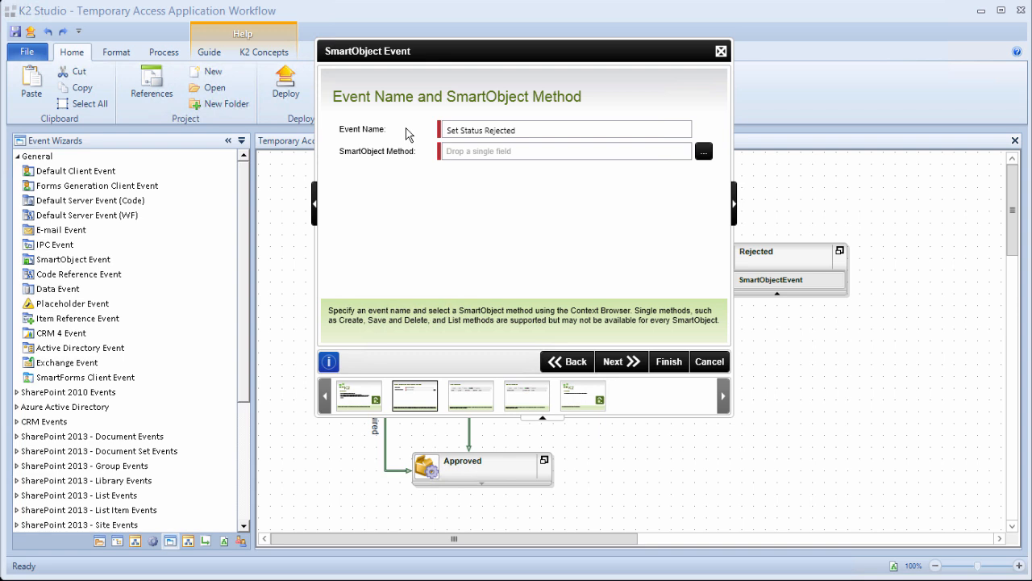
Set the event method to Temporary Access Request SmartObject's Save and continue to input mapping.
left_click(702, 153)
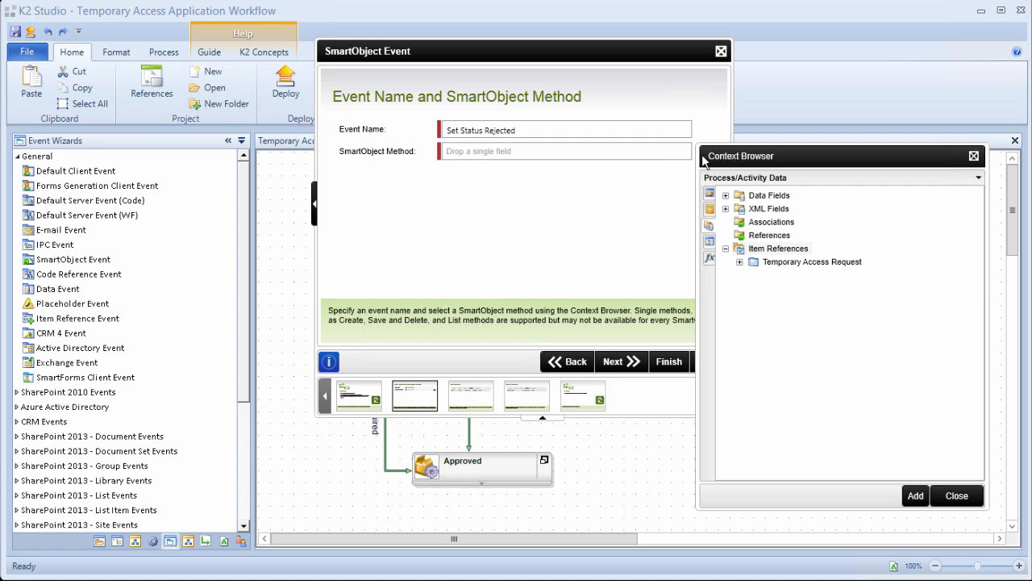
left_click(709, 194)
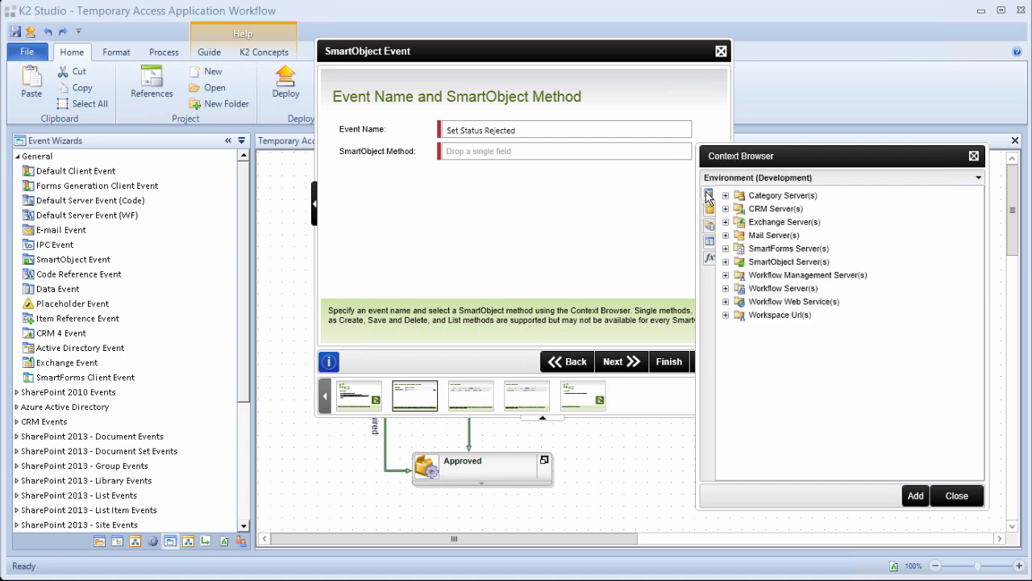
left_click(725, 262)
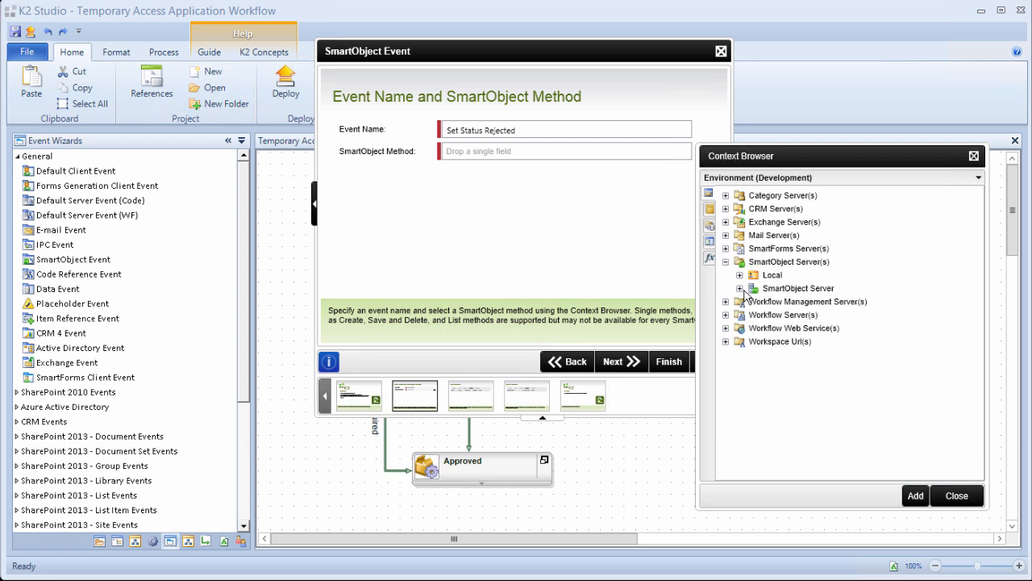
left_click(739, 288)
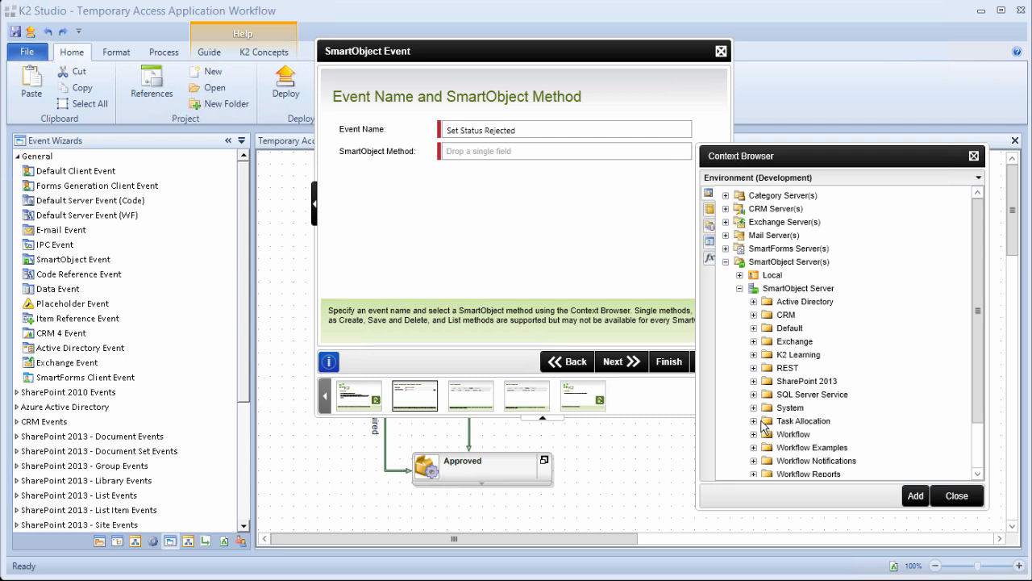
left_click(753, 354)
left_click(768, 395)
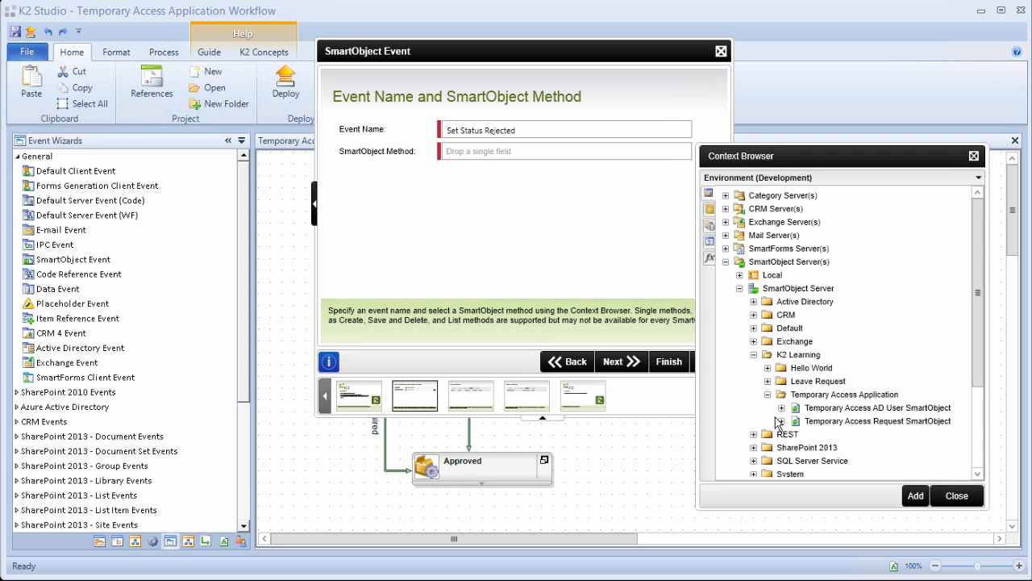
left_click(781, 421)
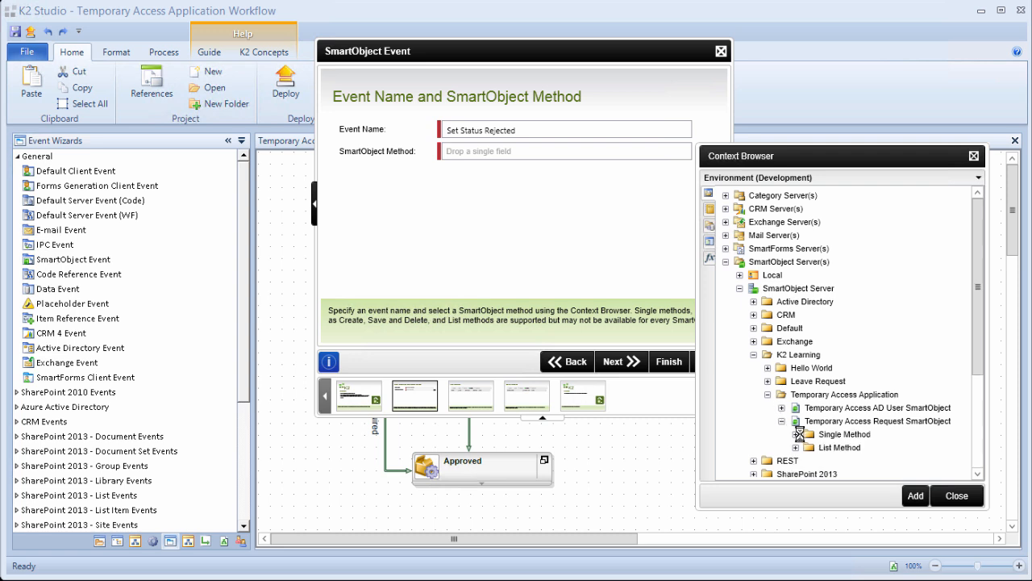
left_click(795, 434)
left_click(839, 461)
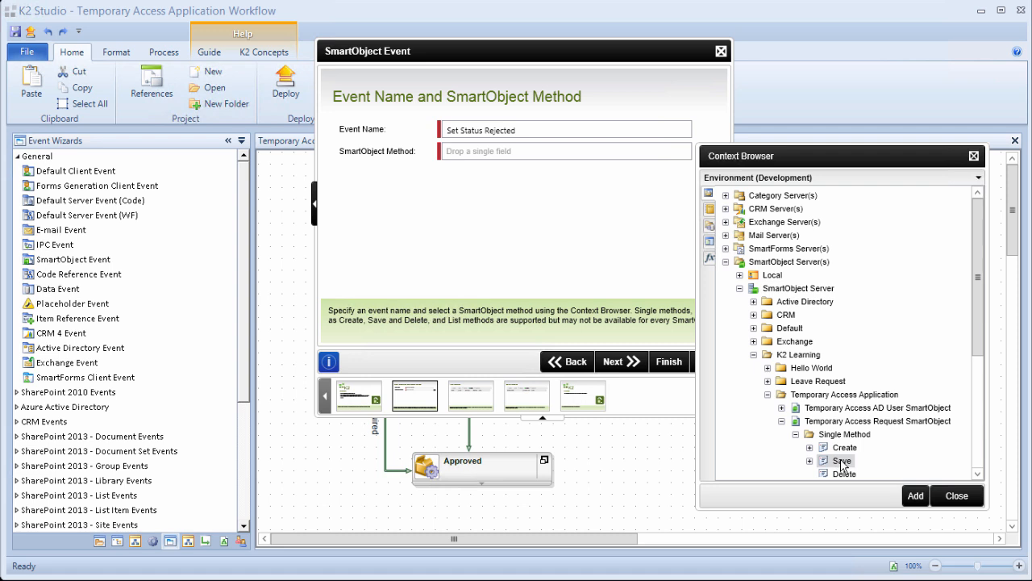
left_click_drag(986, 340, 981, 358)
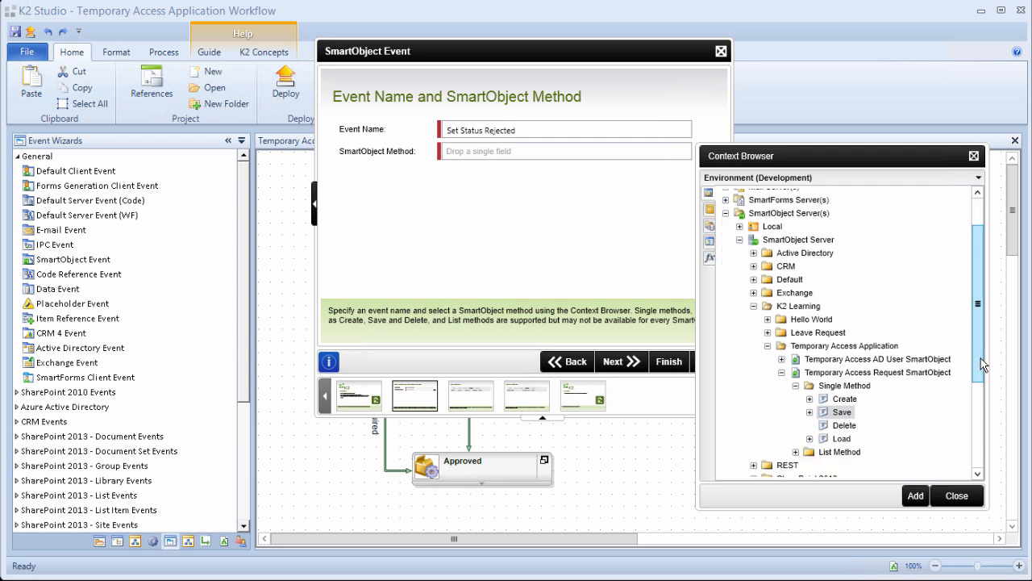
left_click(916, 497)
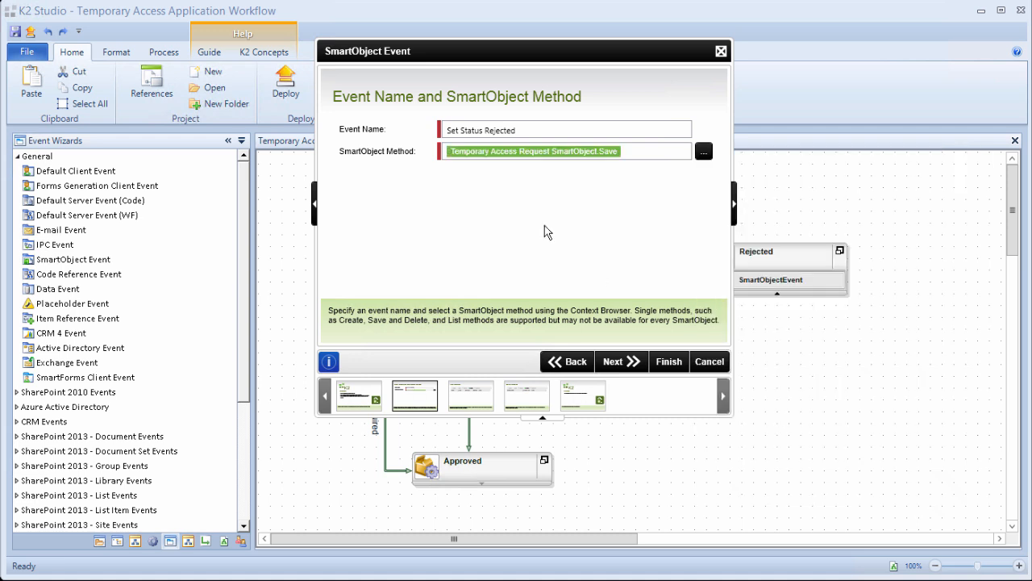
left_click(621, 365)
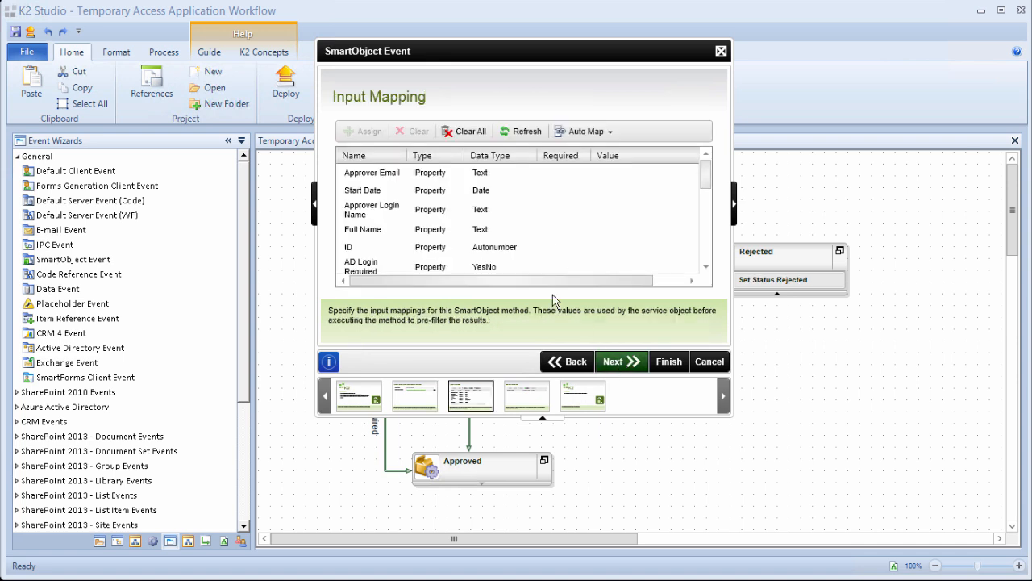
Map the SmartObject's ID property to the workflow's RecordID field.
left_click(498, 250)
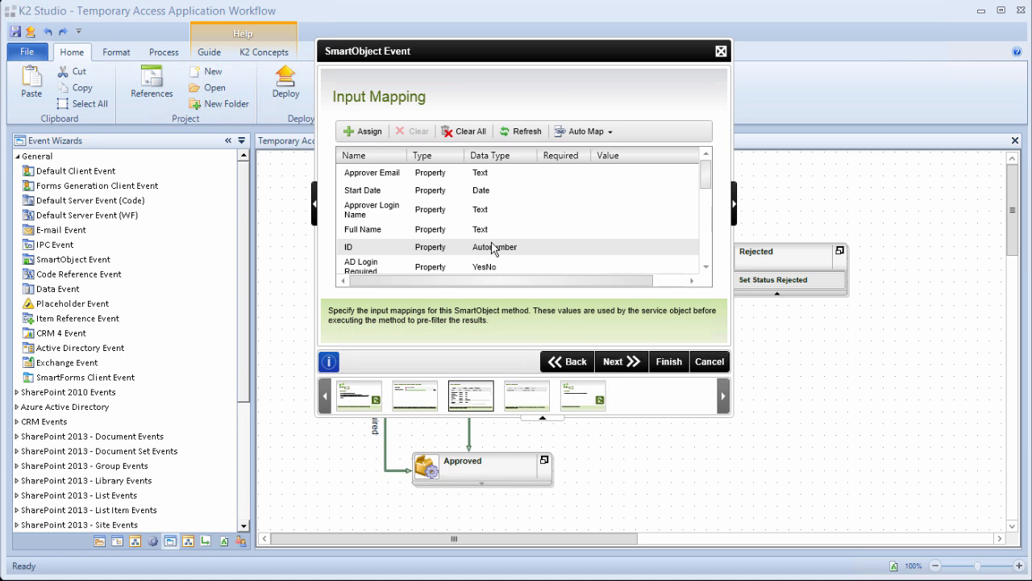
left_click(352, 133)
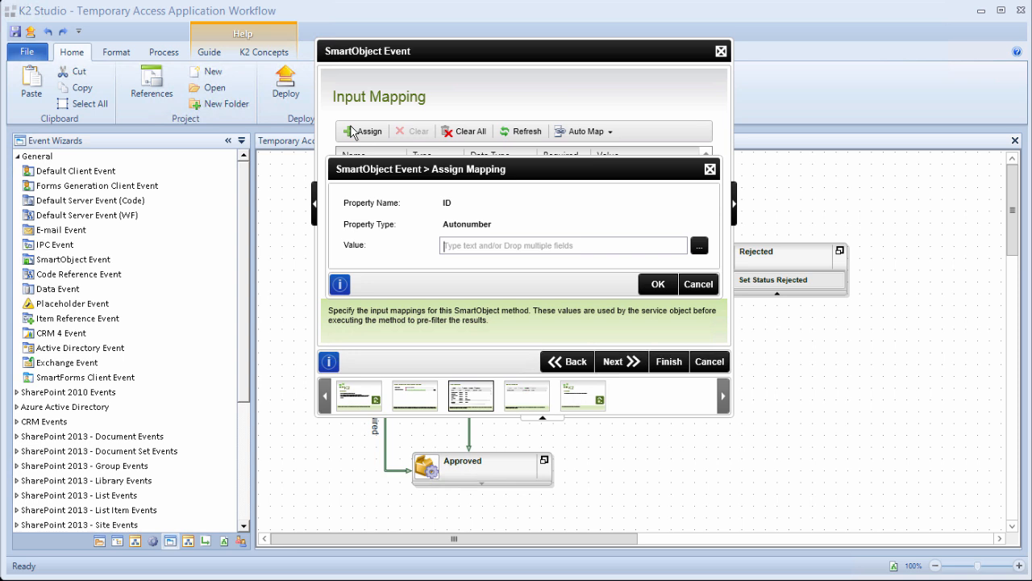
left_click(698, 251)
left_click_drag(730, 256, 648, 168)
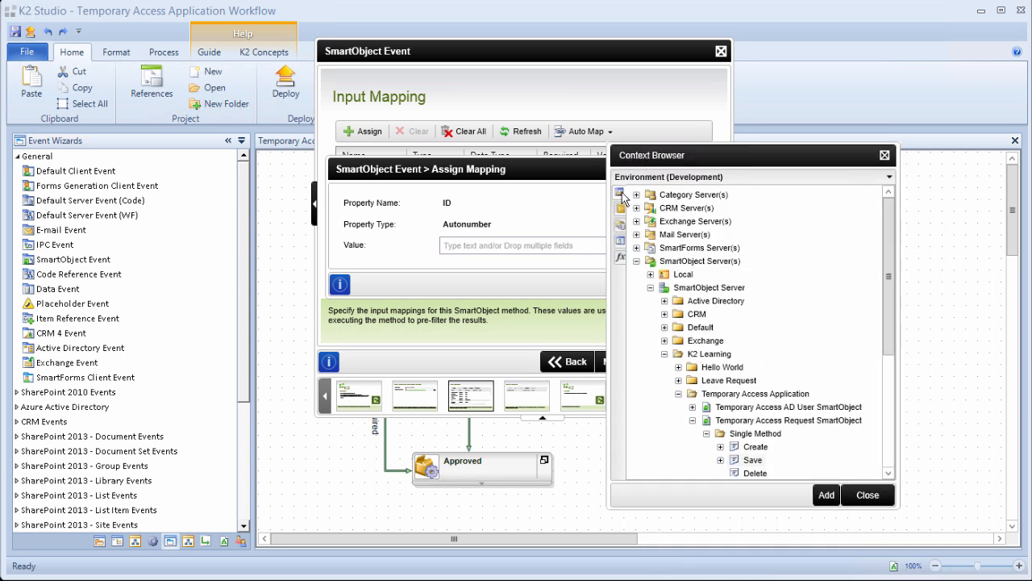
left_click(620, 226)
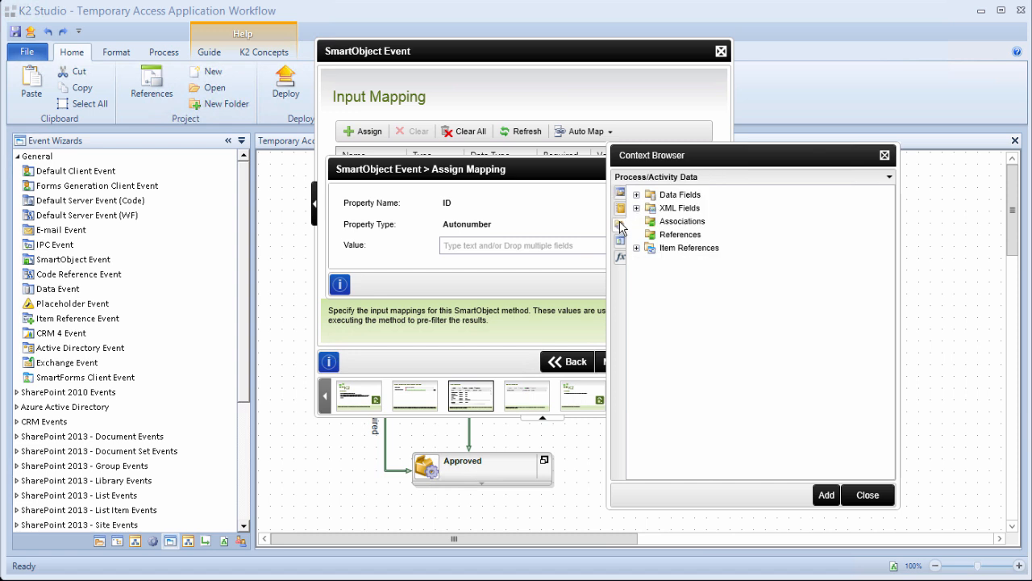
left_click(636, 194)
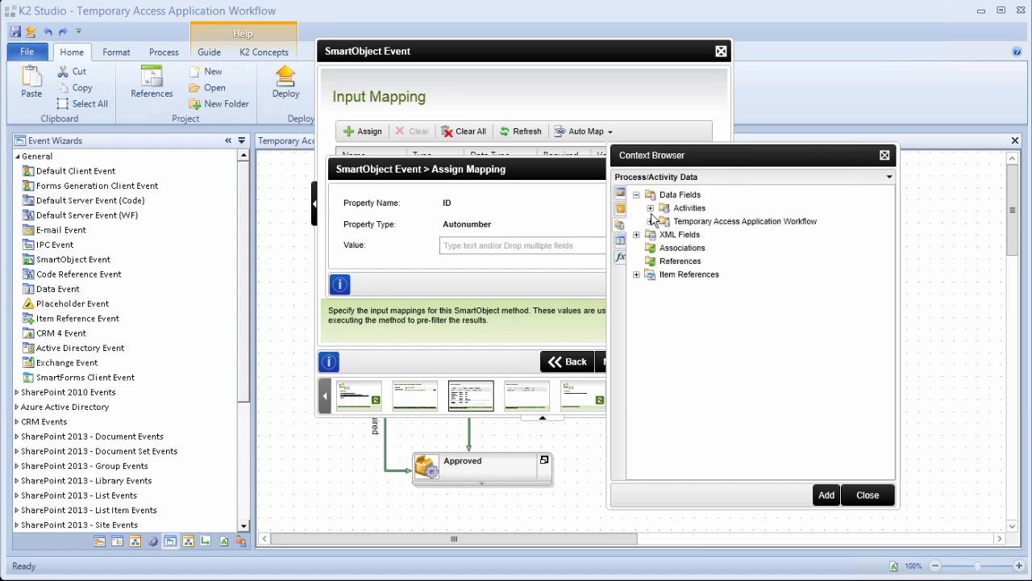
left_click(650, 221)
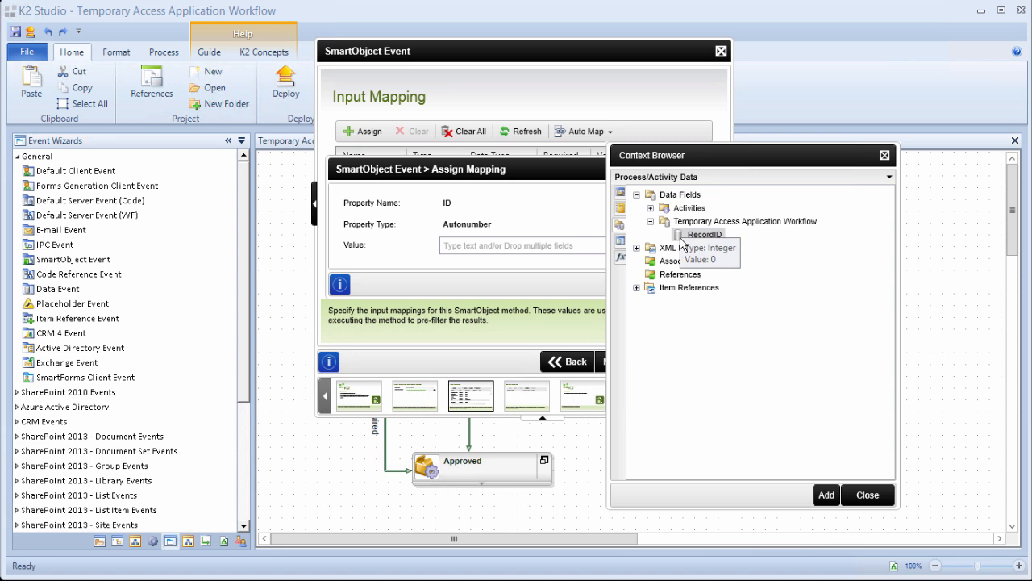
left_click_drag(683, 236, 569, 247)
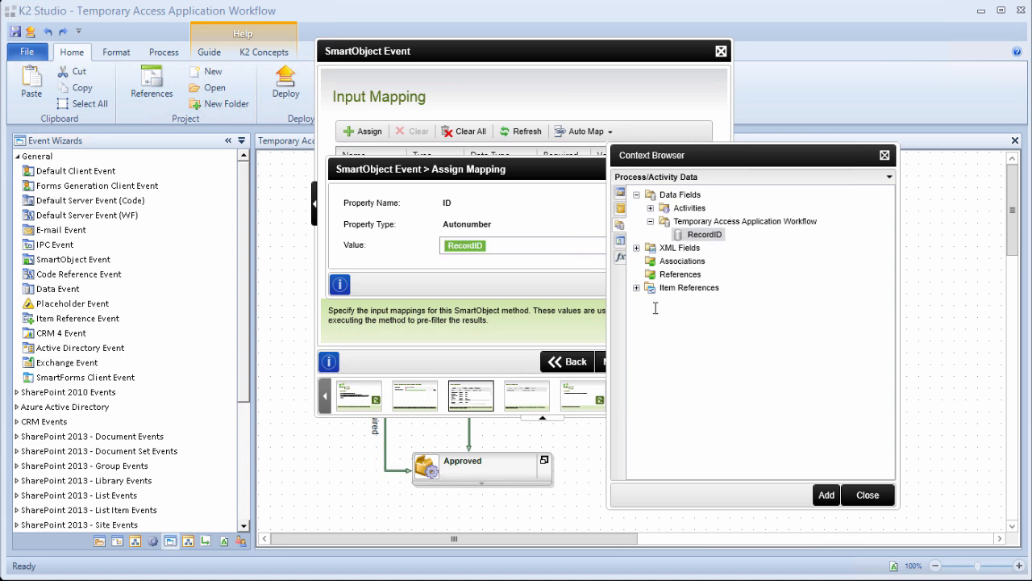
left_click(863, 500)
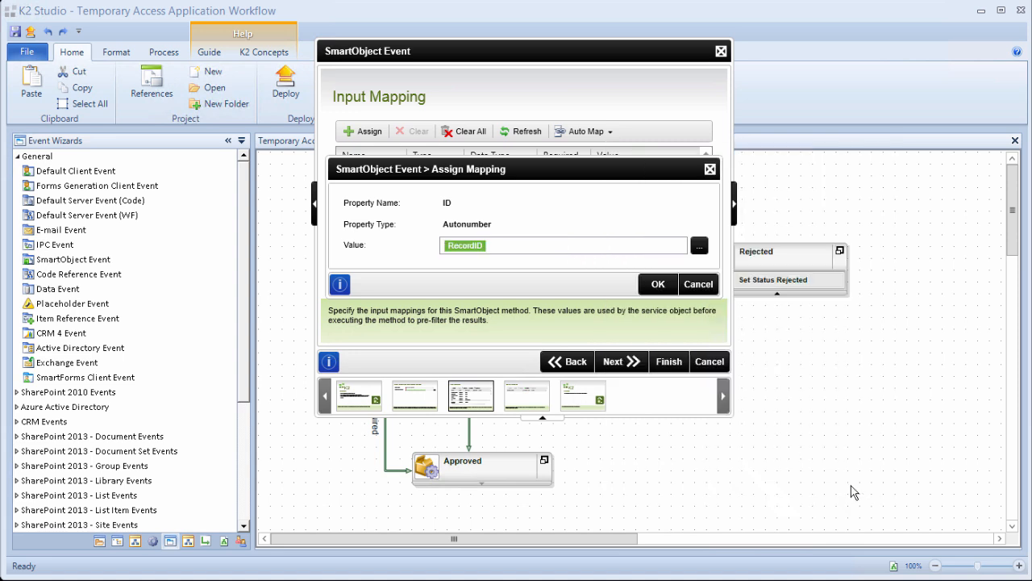
left_click(658, 285)
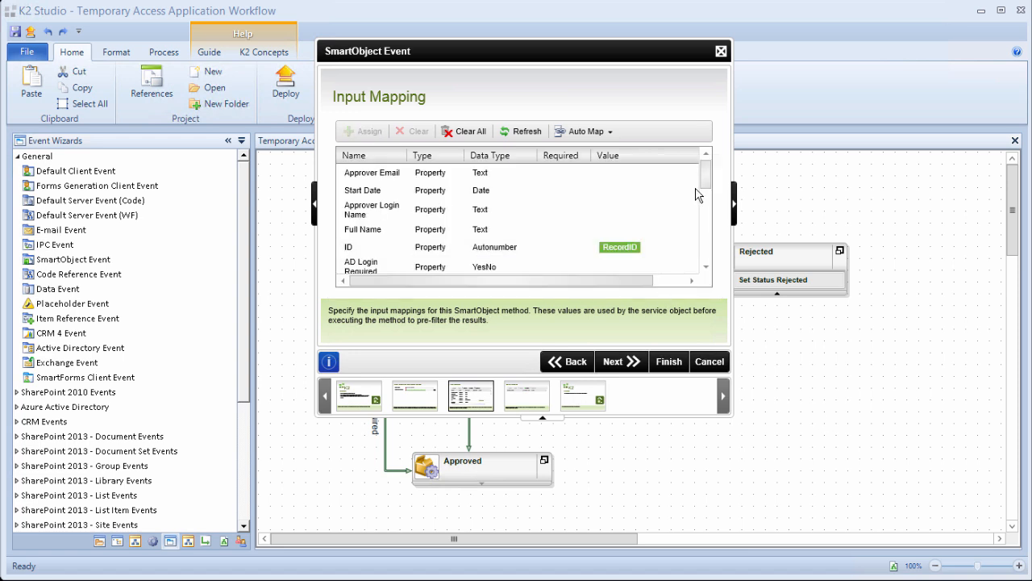
Set the Status property to Rejected and finish the SmartObject event wizard.
left_click_drag(705, 175, 705, 192)
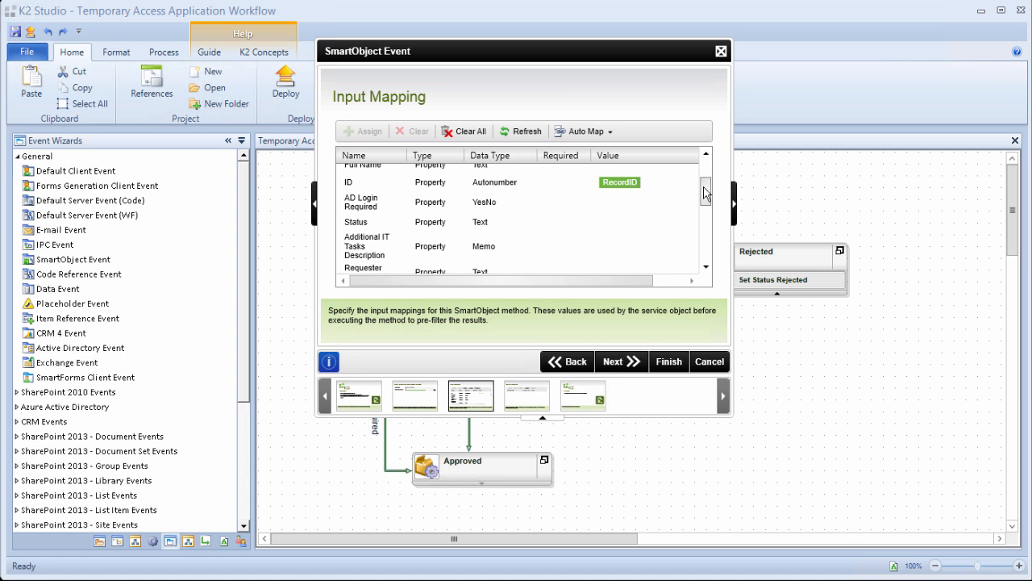
left_click(476, 225)
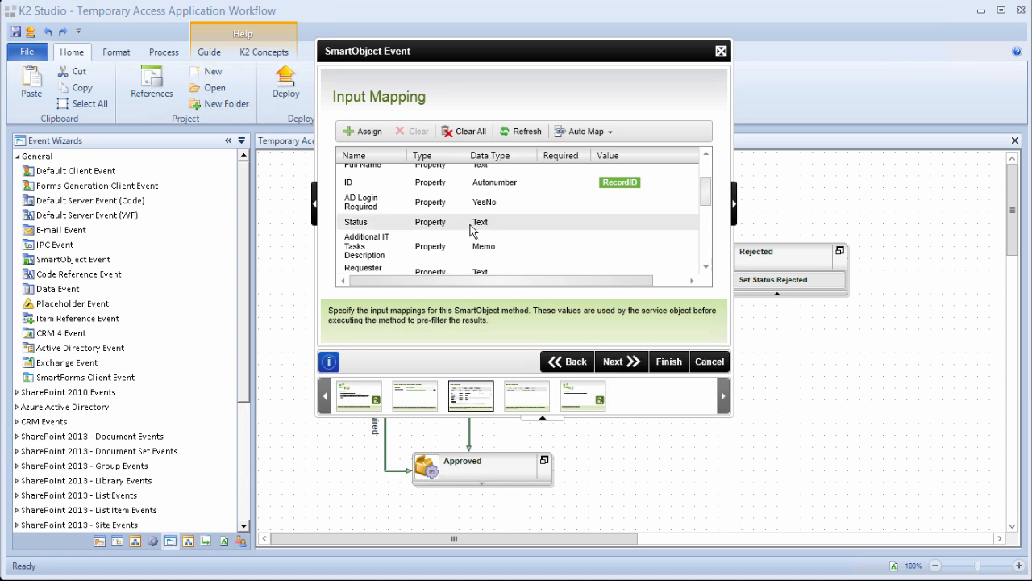
left_click(372, 135)
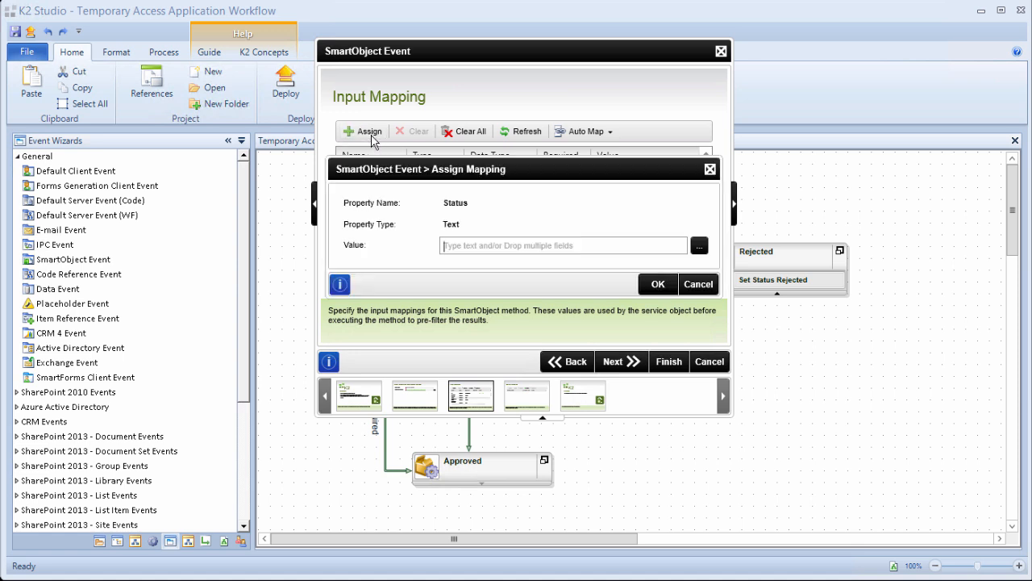
type("Rejected")
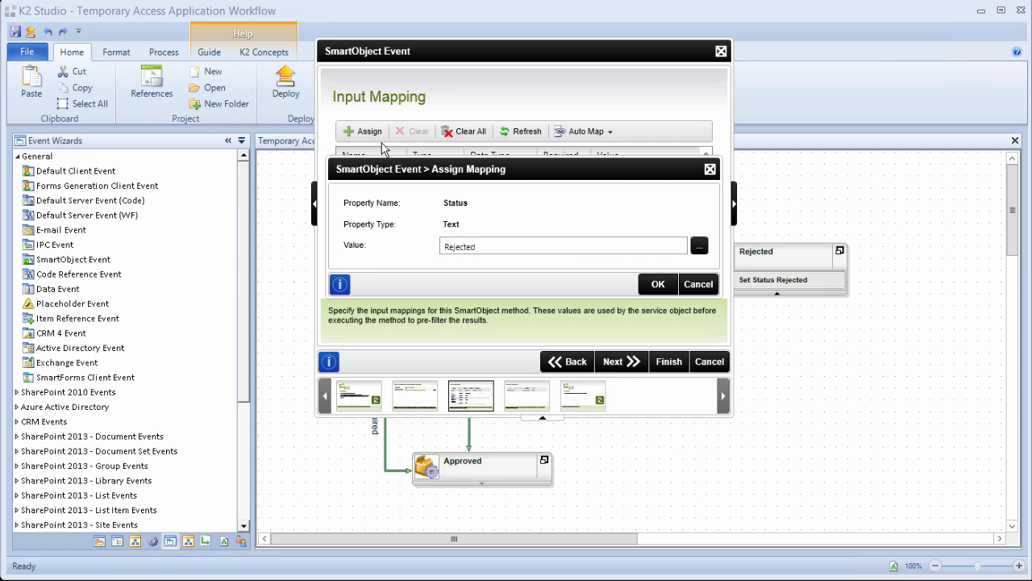
left_click(657, 285)
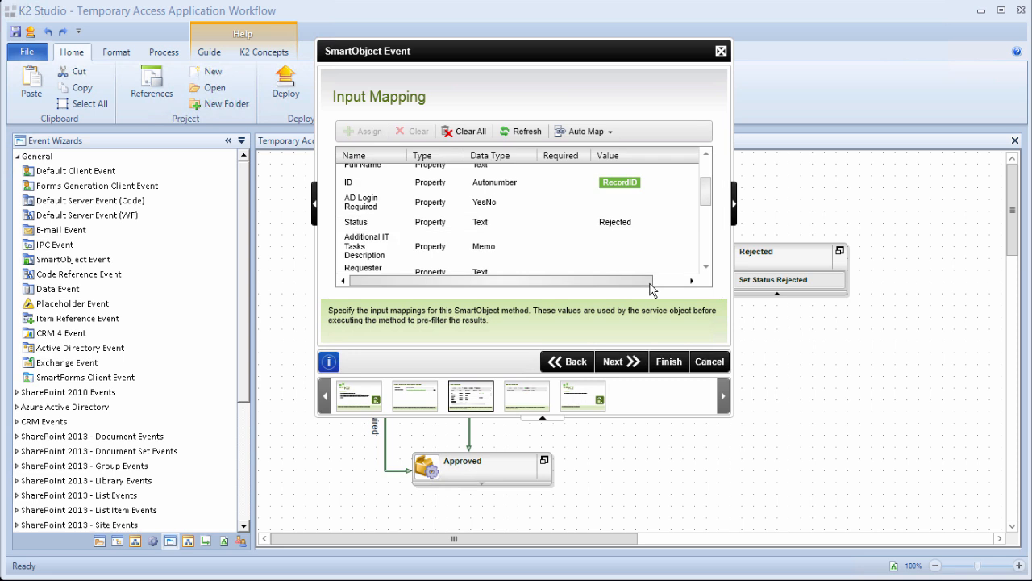
left_click(631, 364)
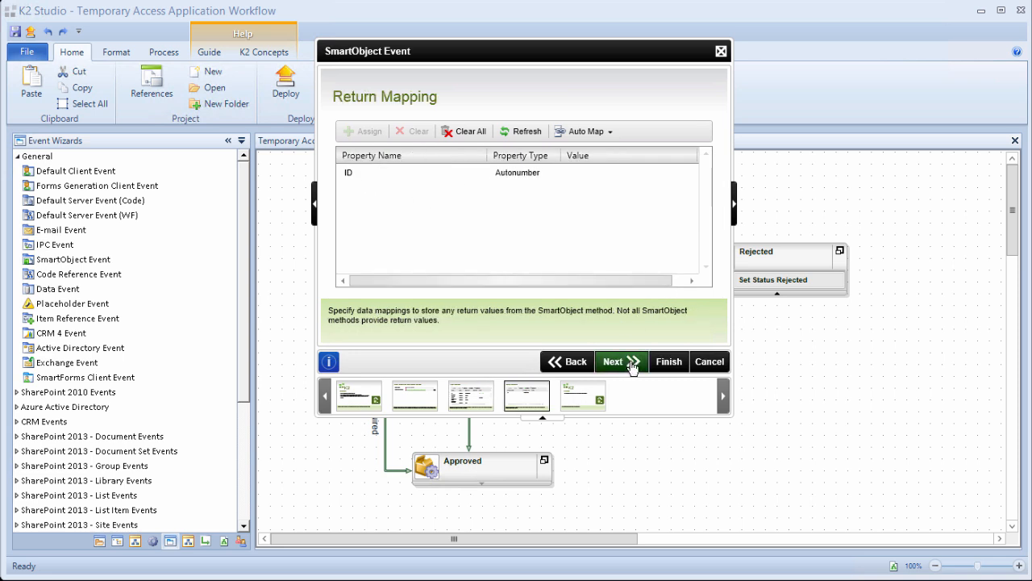
left_click(631, 364)
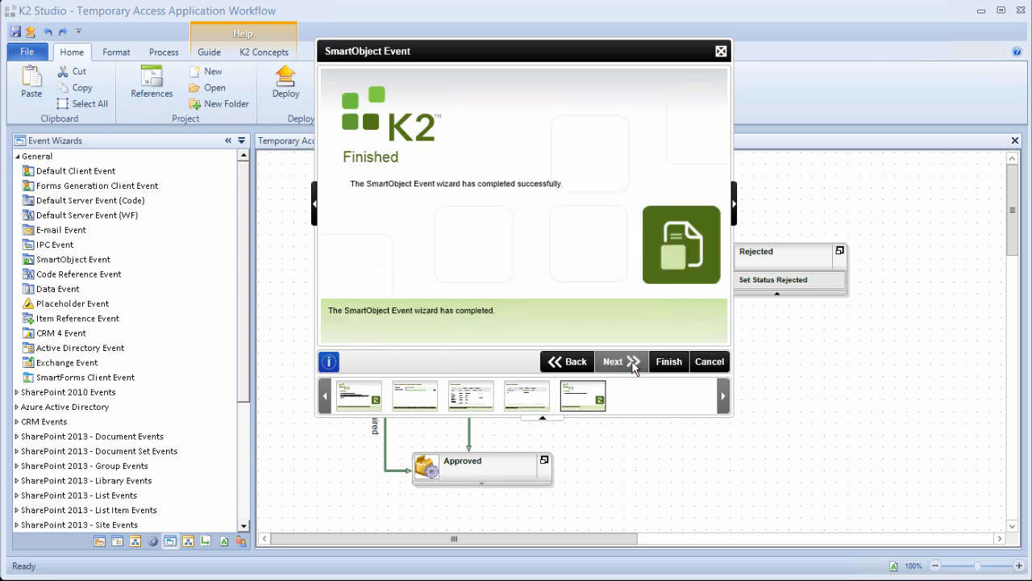
left_click(668, 363)
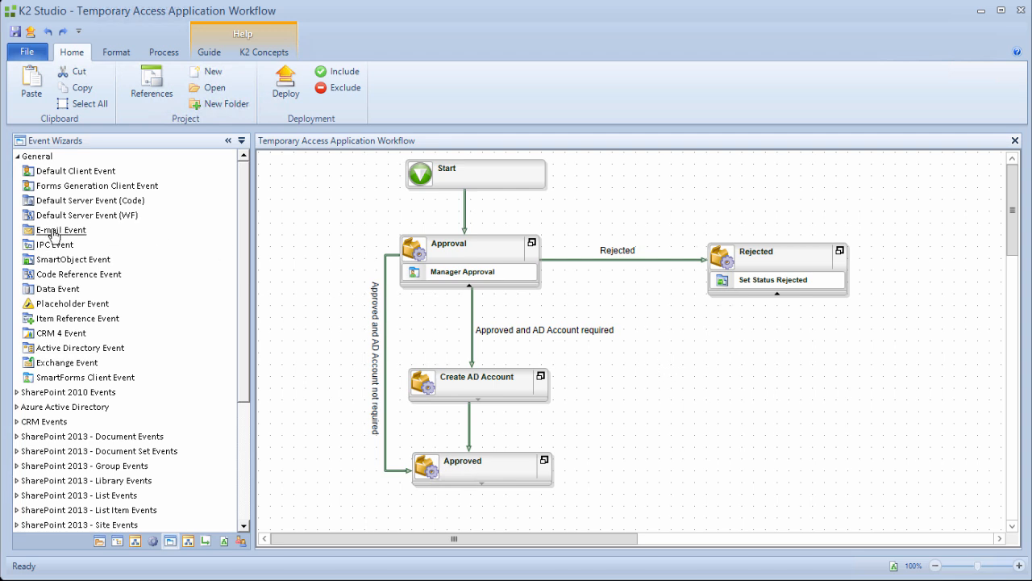
Add an e-mail event Send Rejected Notification to Rejected, sent to the Originator, with rejection subject text.
left_click_drag(63, 234, 746, 290)
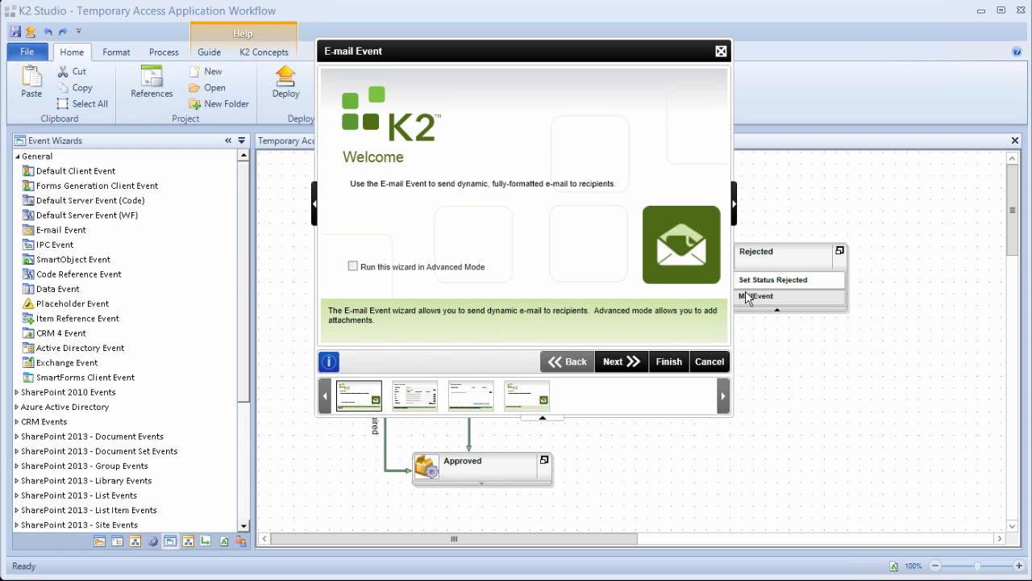
left_click(633, 369)
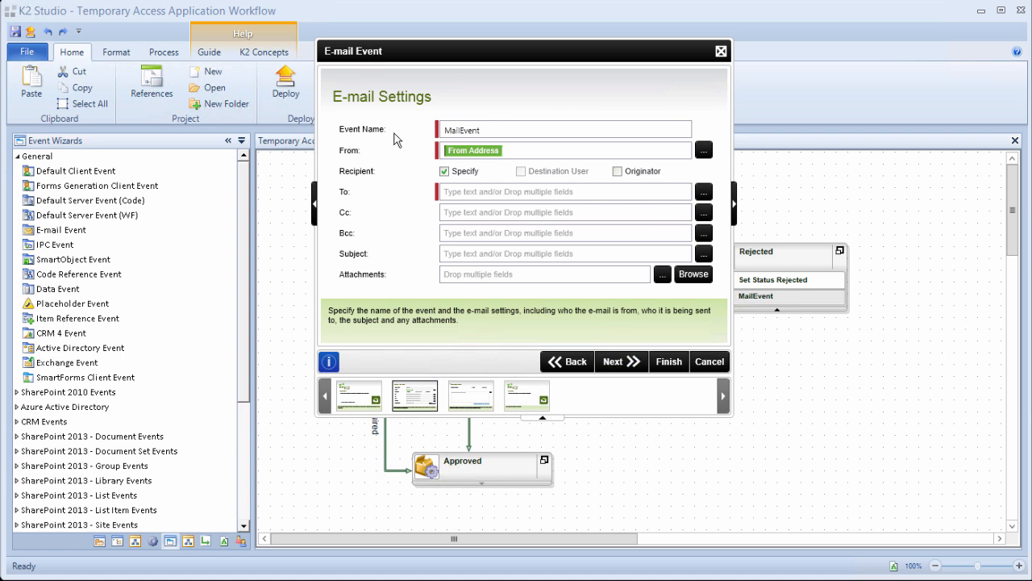
double_click(466, 133)
type("Send Rejected Notification")
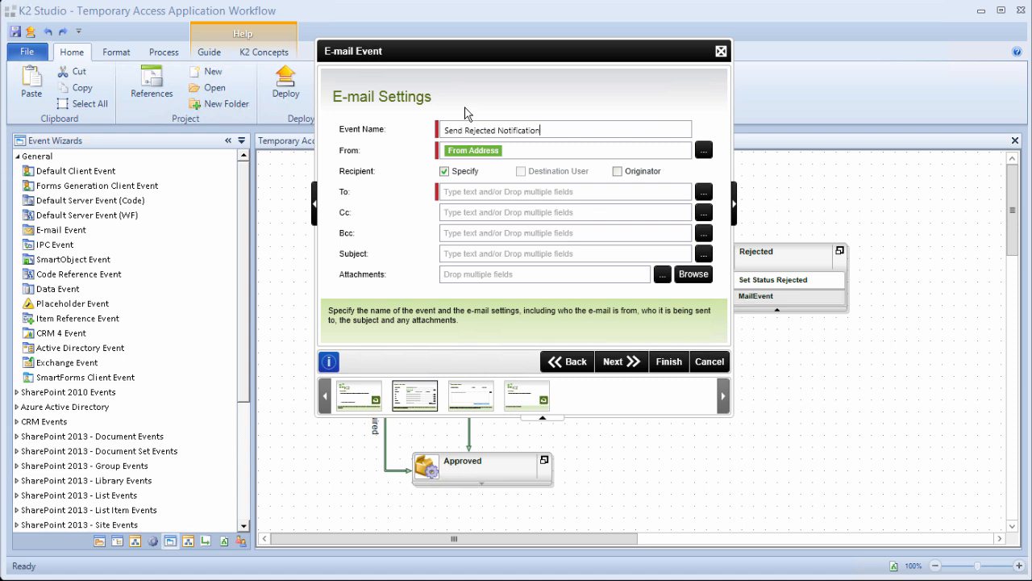
left_click(443, 172)
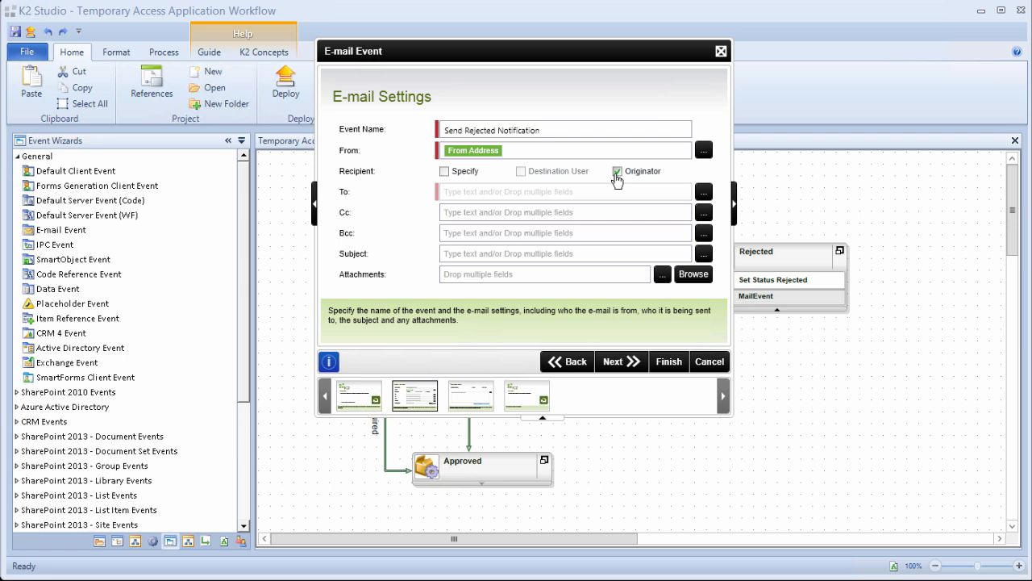
left_click(479, 254)
type("Access Request for  REJECTED")
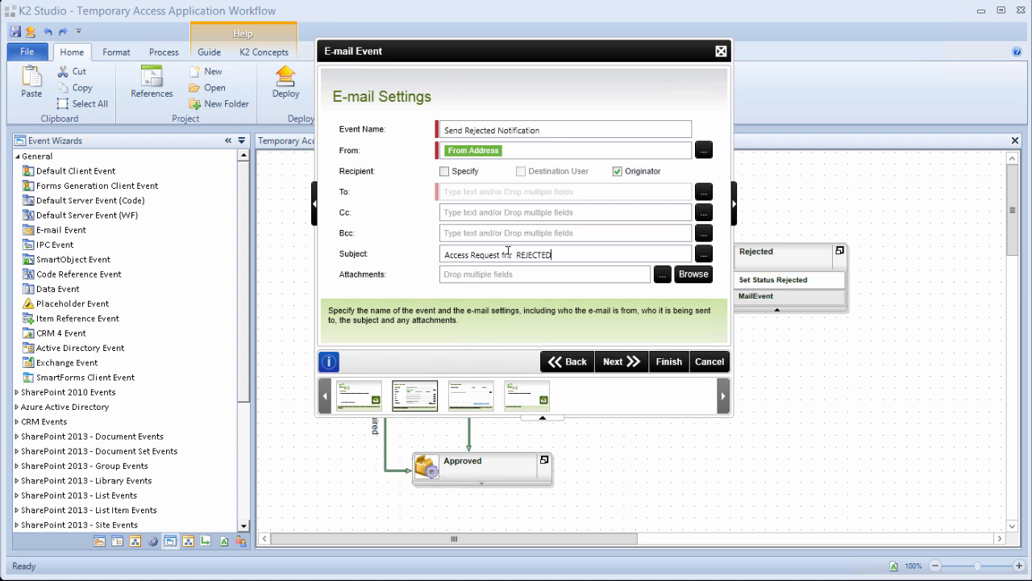
Insert the Temporary Access Request Full Name field into the subject before REJECTED.
left_click(514, 257)
left_click(699, 256)
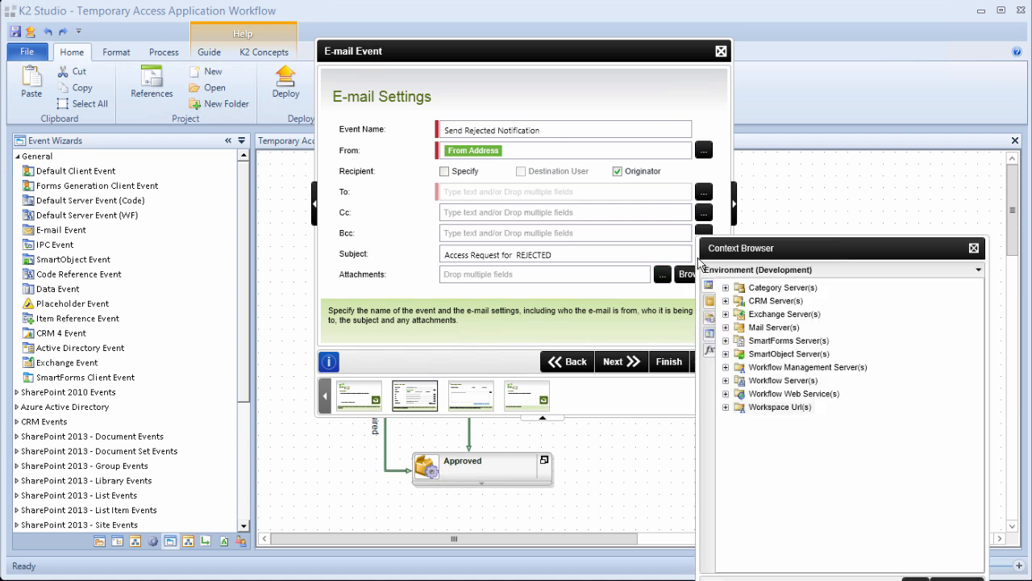
left_click(710, 321)
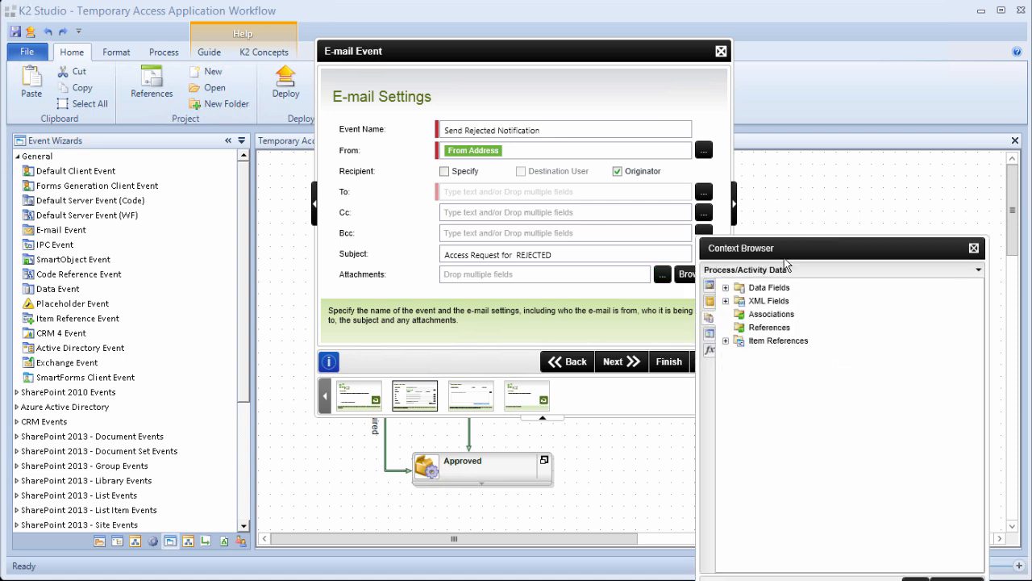
left_click_drag(798, 248, 800, 160)
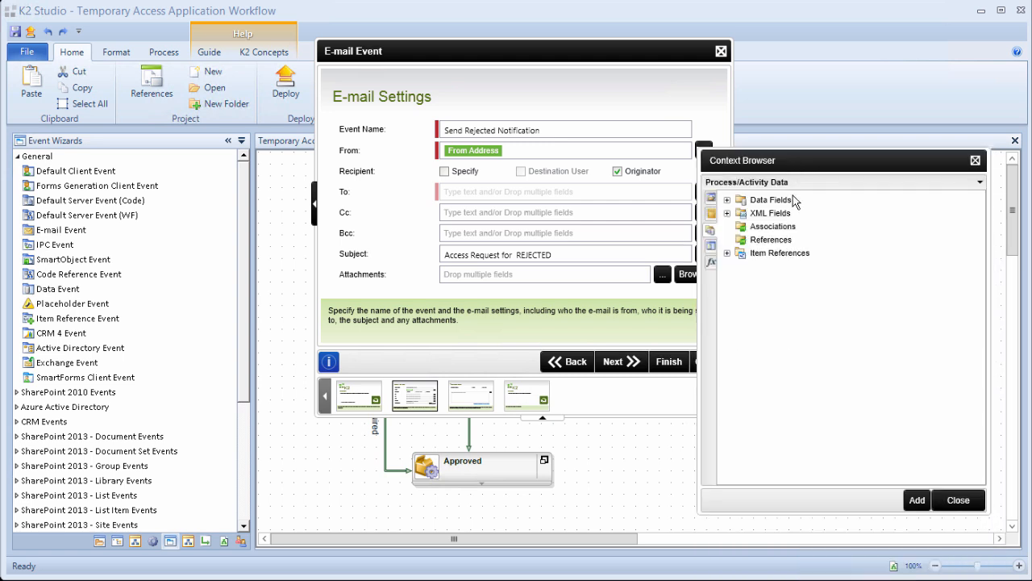
left_click(727, 253)
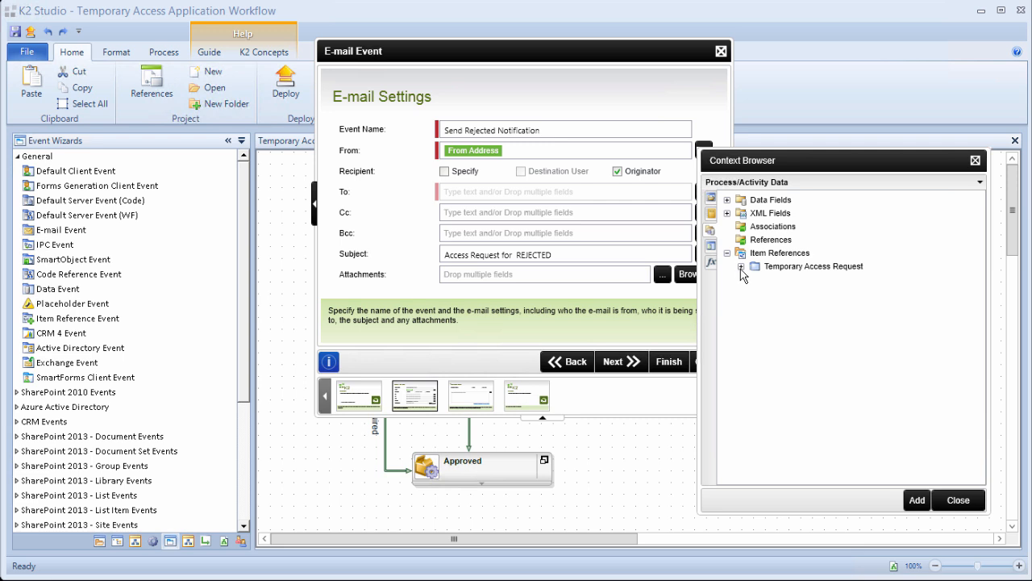
left_click(741, 267)
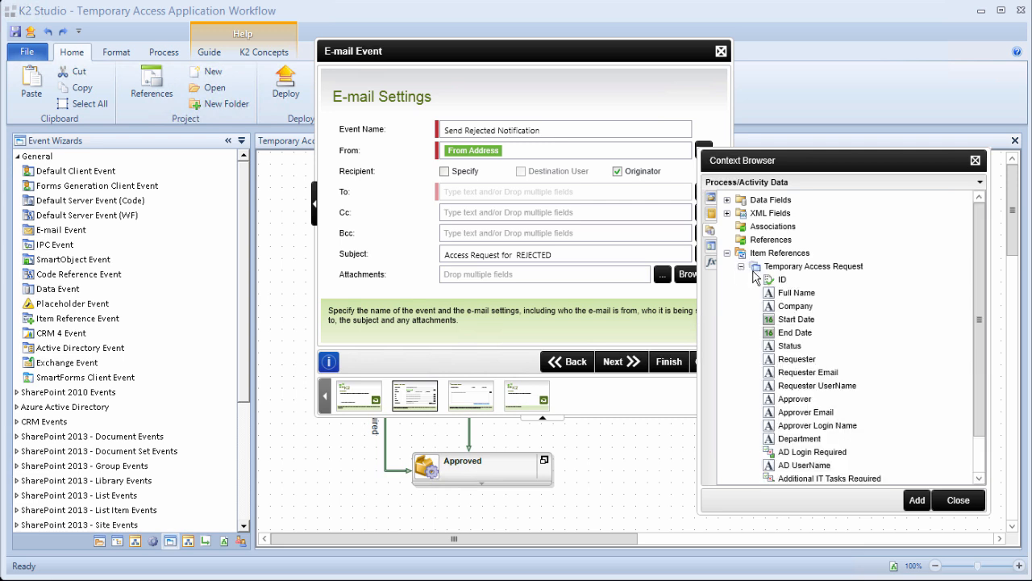
left_click_drag(803, 299, 514, 262)
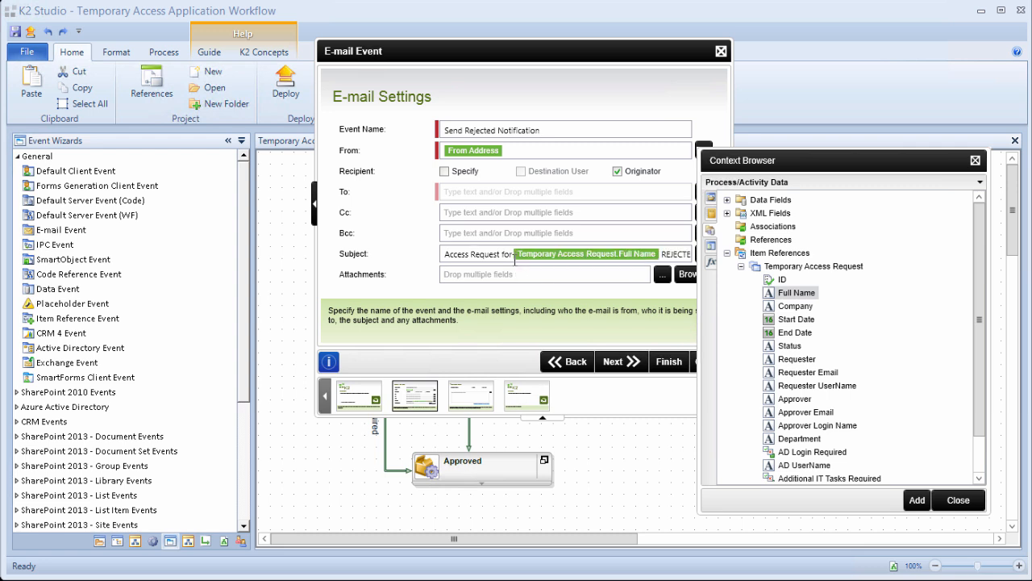
left_click(940, 501)
left_click(630, 364)
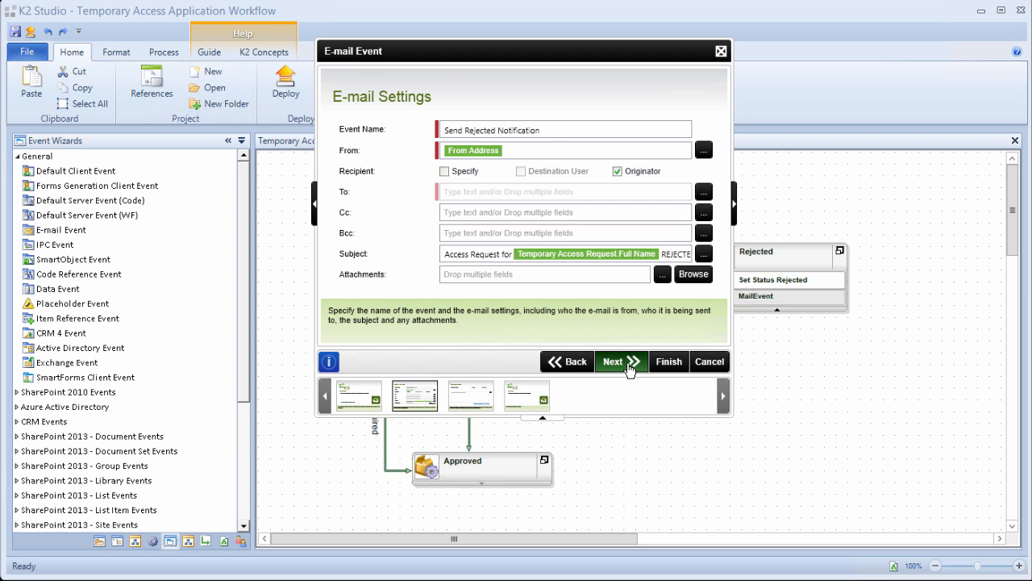
Paste the rejection message body and insert the Full Name field into it.
left_click(604, 231)
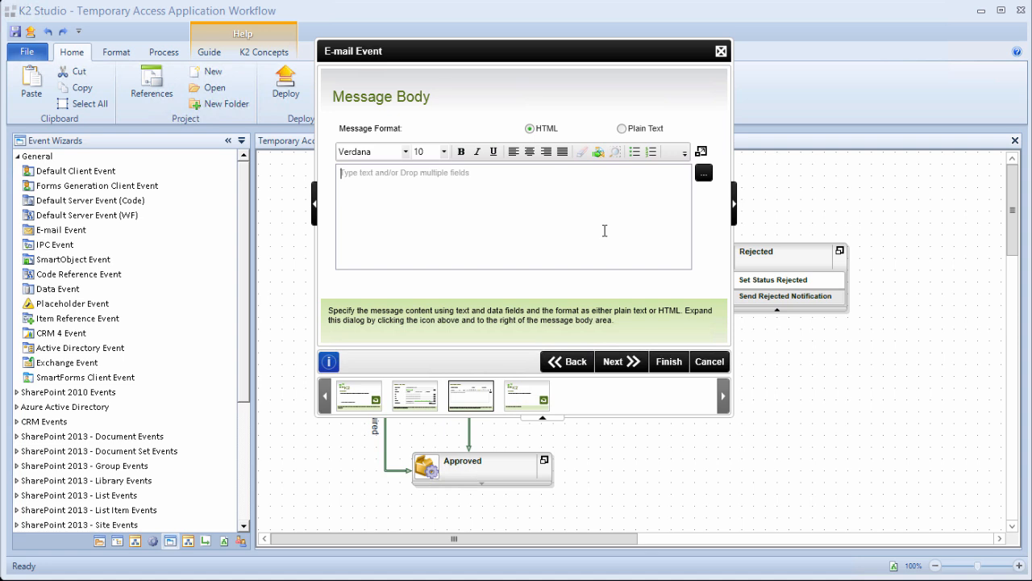
type("Your temporary Access Request for  Company:  from  until  was rejected by .")
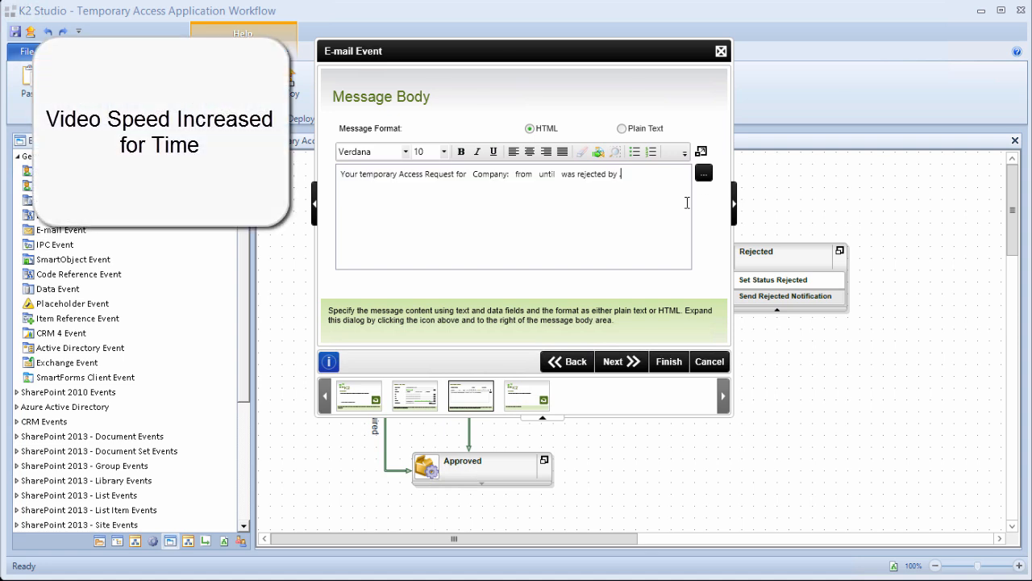
left_click(703, 173)
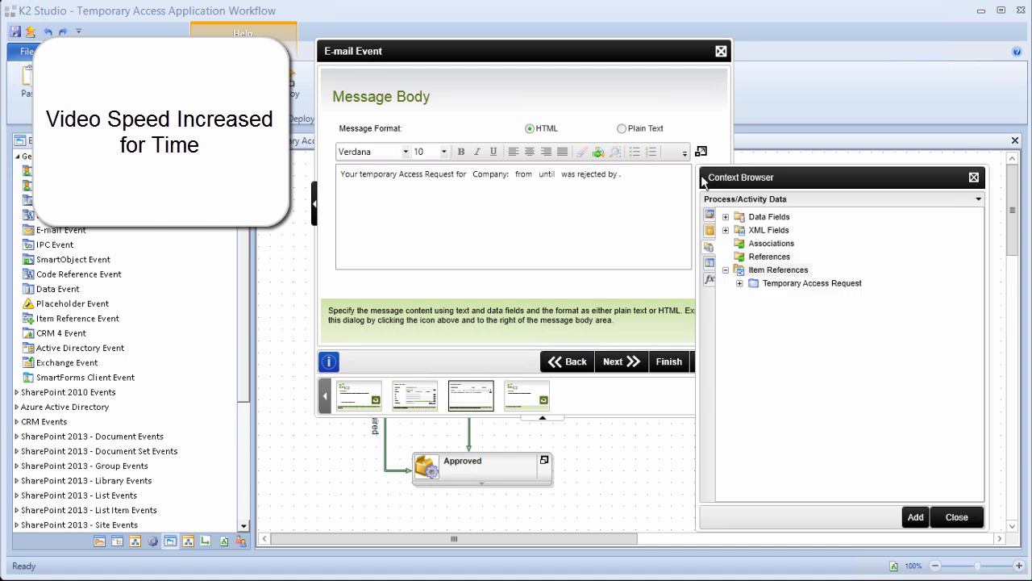
left_click(739, 283)
left_click_drag(792, 313, 470, 181)
Insert the Company field before 'Company:' and finish the e-mail event wizard.
left_click(618, 174)
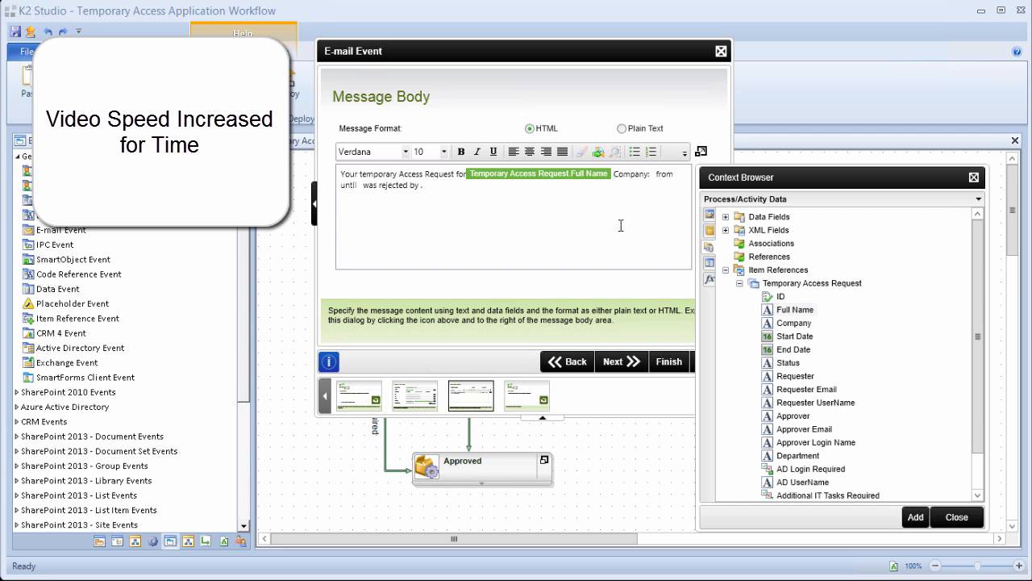
left_click_drag(800, 329, 649, 174)
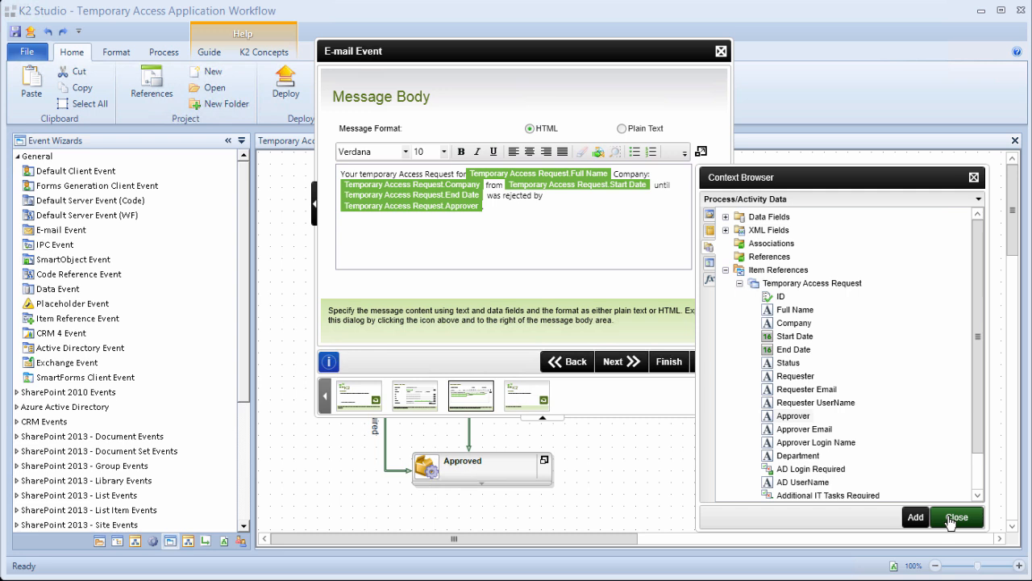
left_click(955, 518)
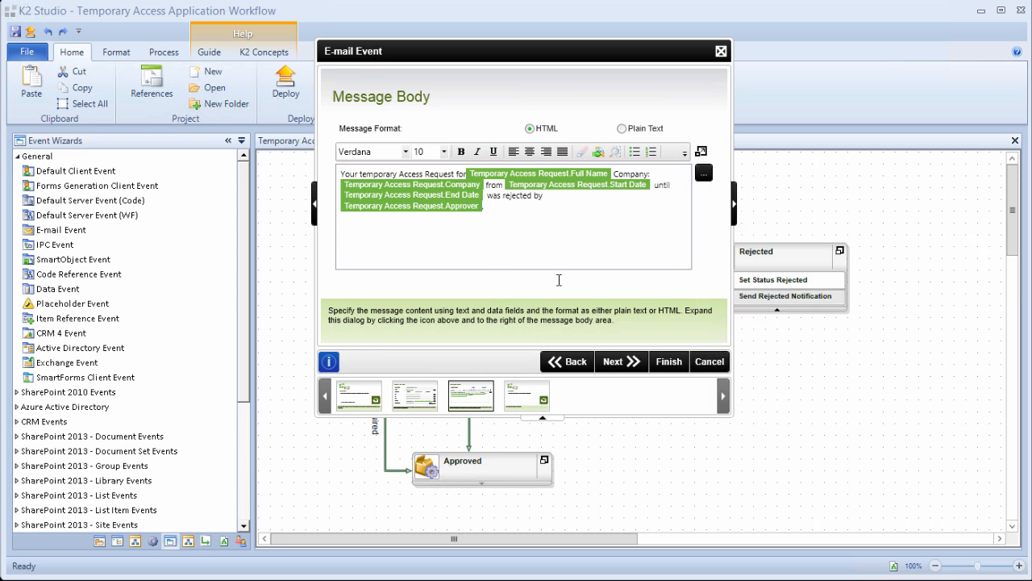
left_click(632, 362)
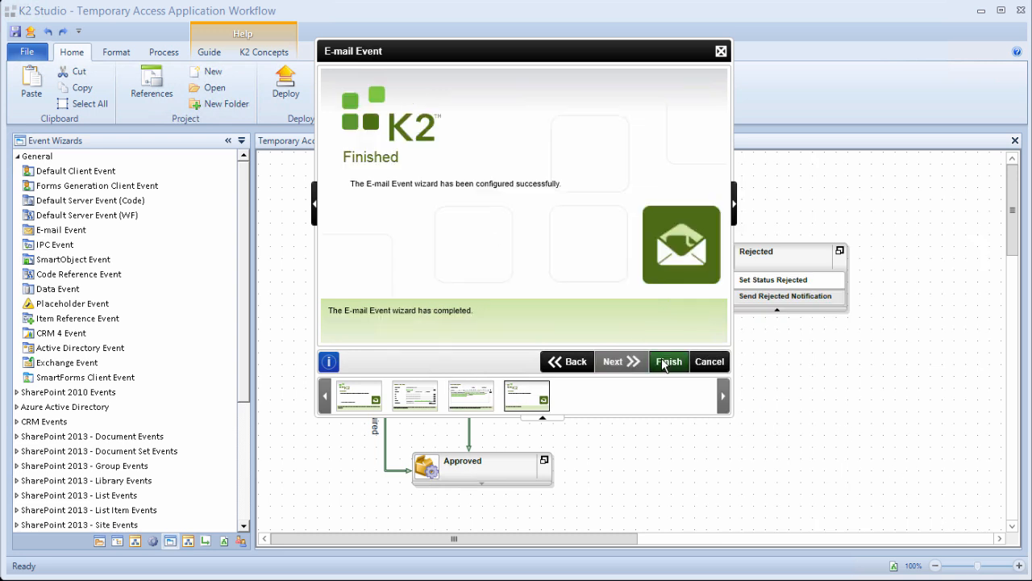
left_click(664, 363)
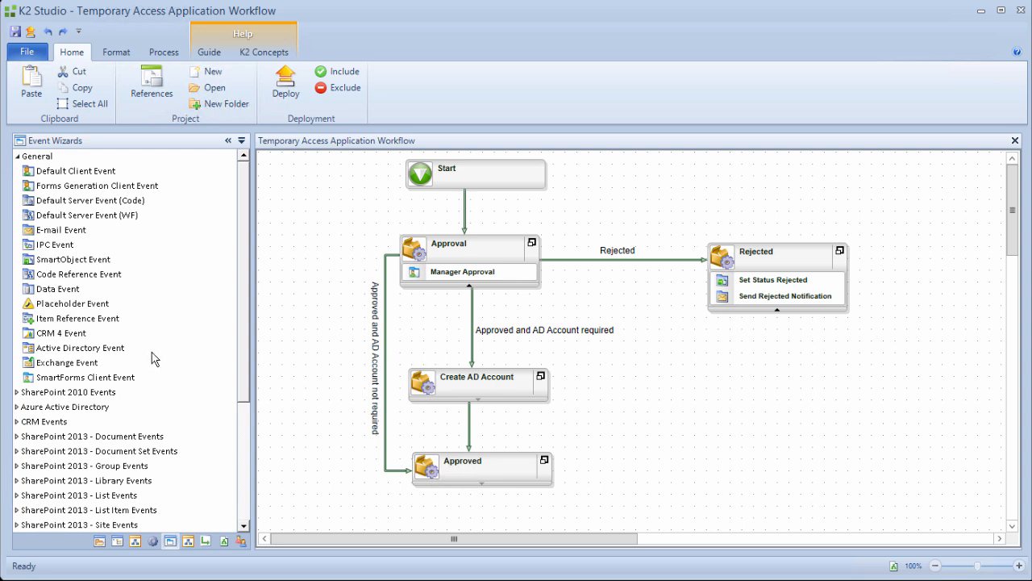
Add an Active Directory event named Create new Account to Create AD Account, keeping Create New User.
left_click(101, 352)
left_click_drag(81, 353, 449, 395)
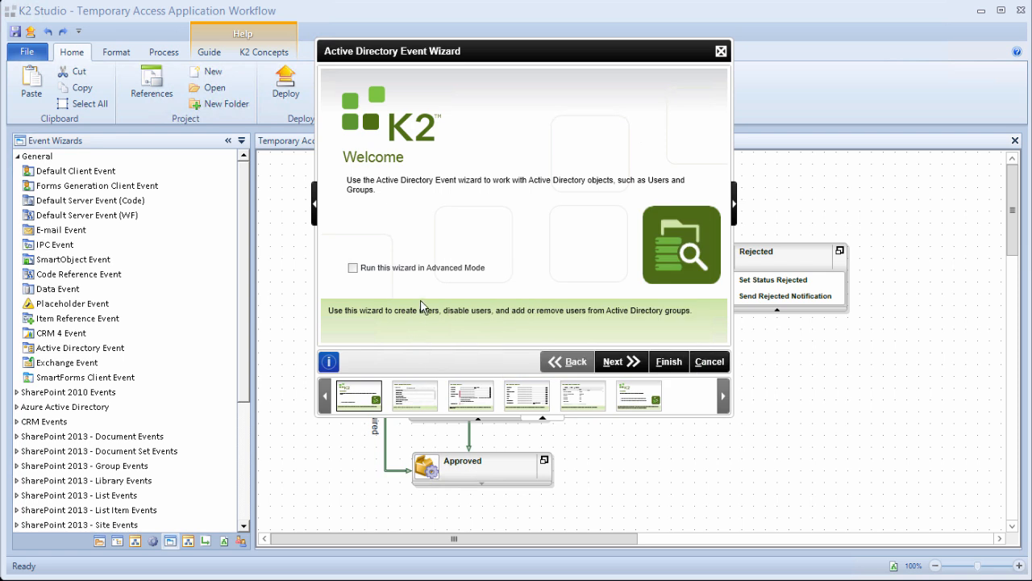
left_click(615, 362)
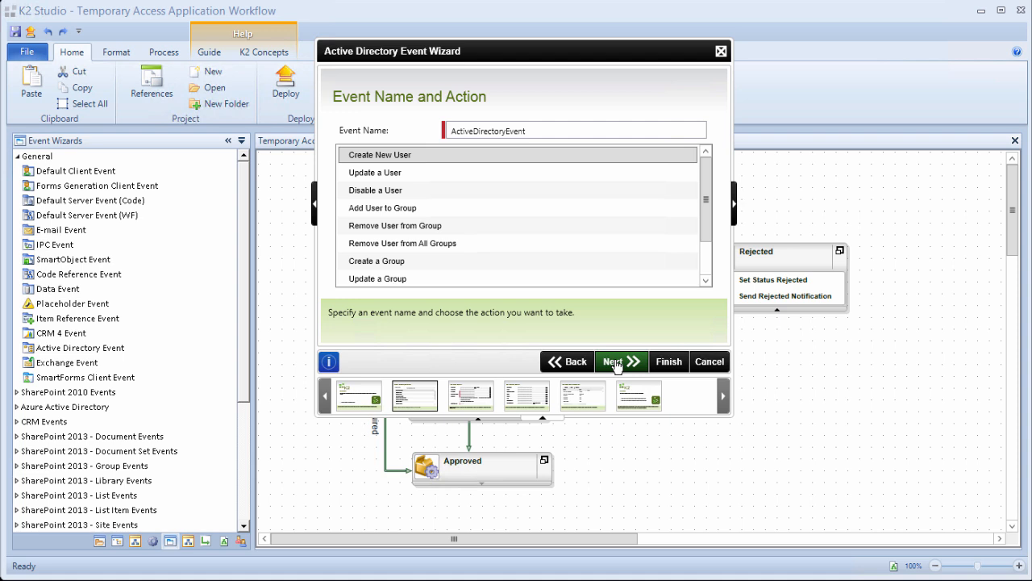
double_click(543, 131)
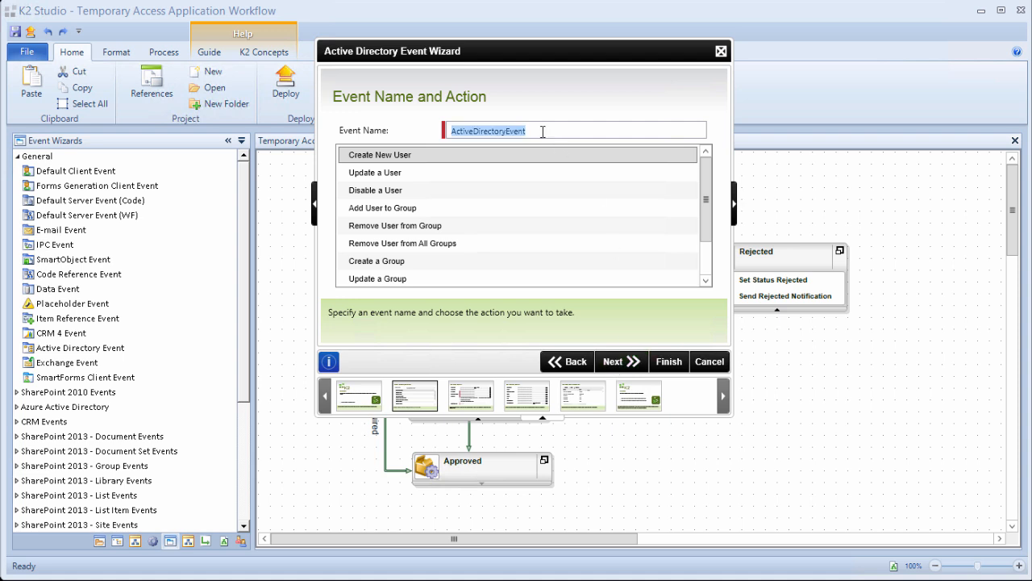
type("Create new Account")
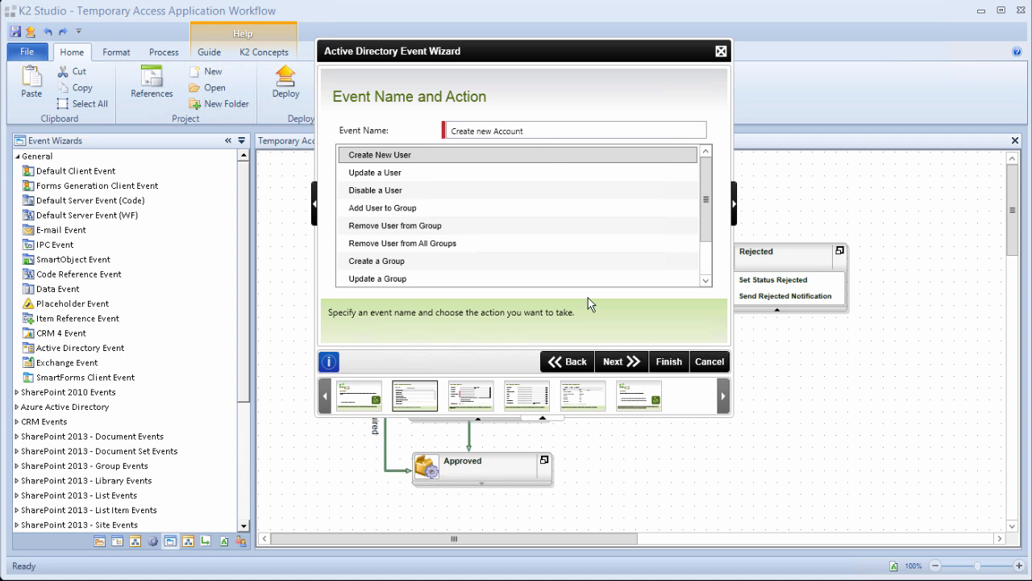
left_click(631, 362)
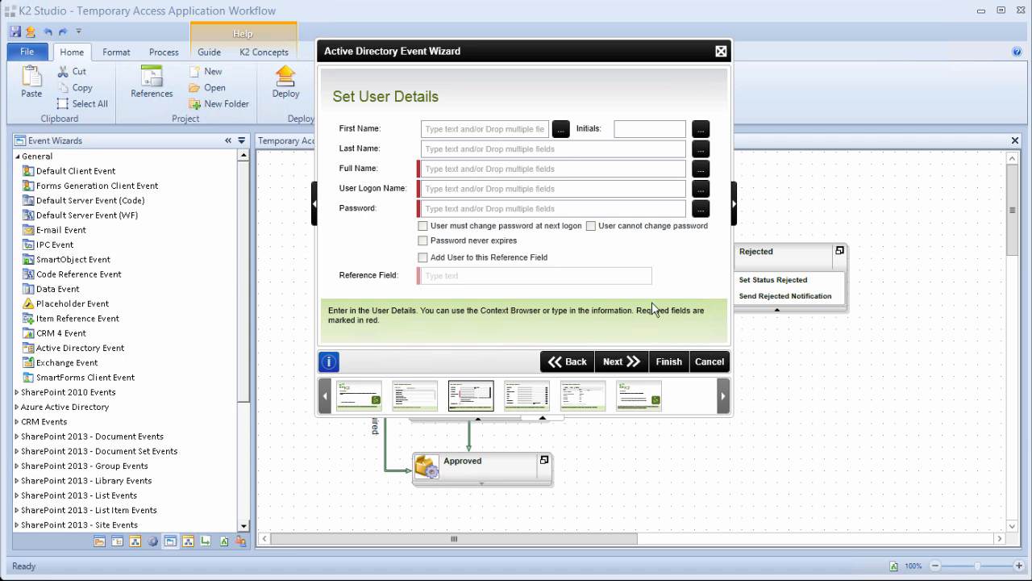
Apply the Text > Trim function to the Full Name user detail.
left_click(734, 213)
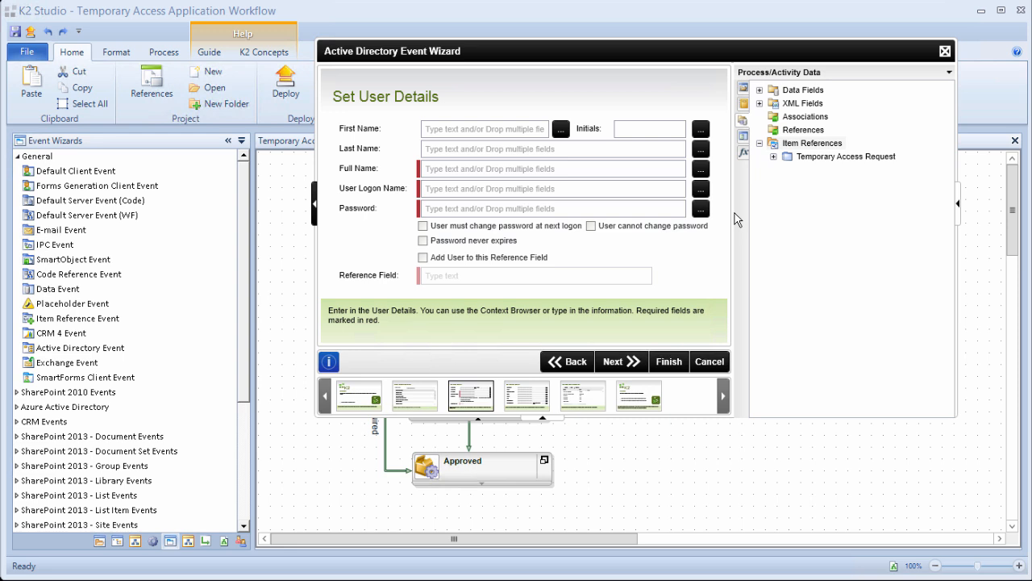
left_click(744, 153)
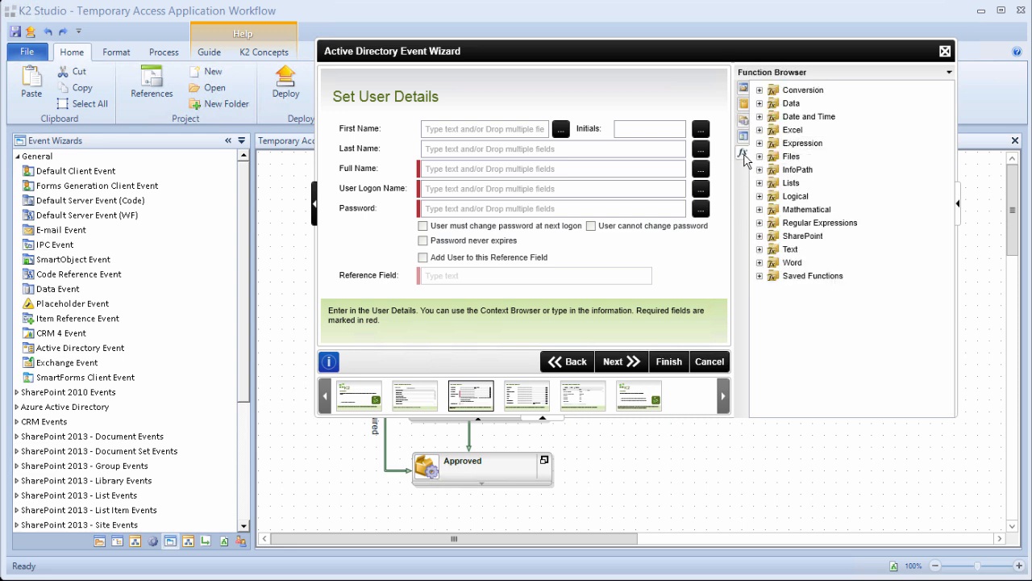
left_click(759, 250)
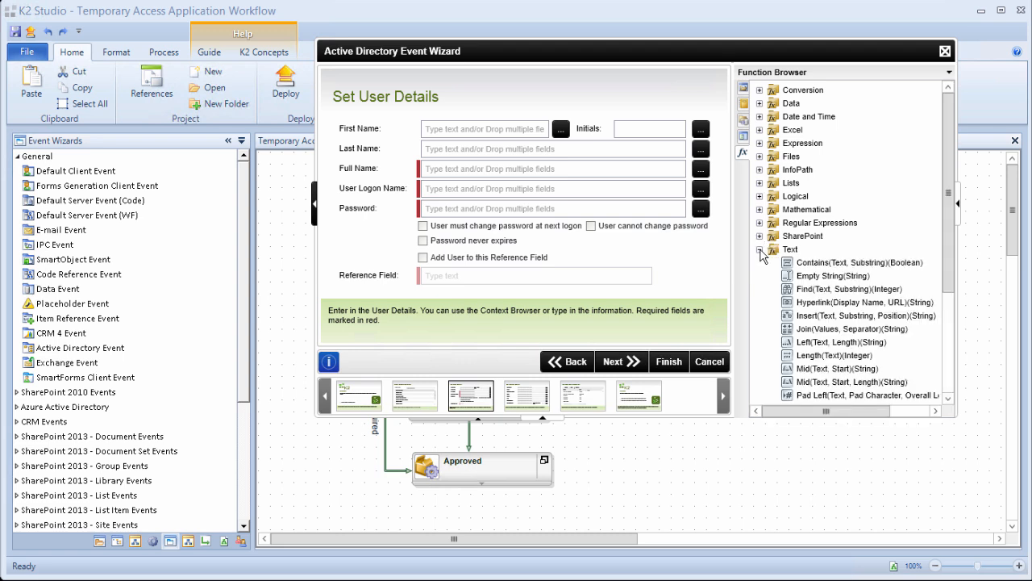
left_click_drag(947, 232, 948, 330)
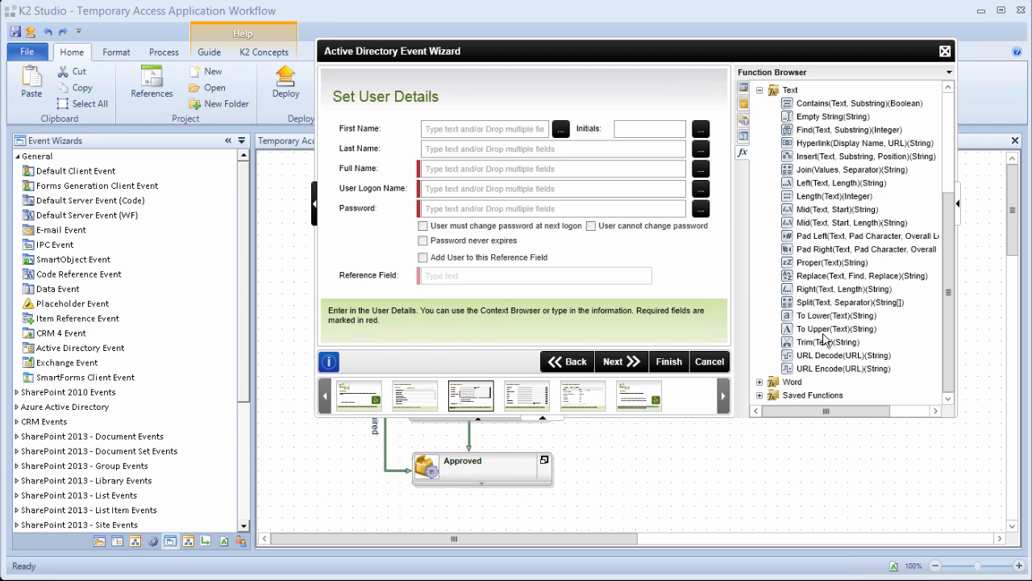
left_click_drag(834, 347, 496, 175)
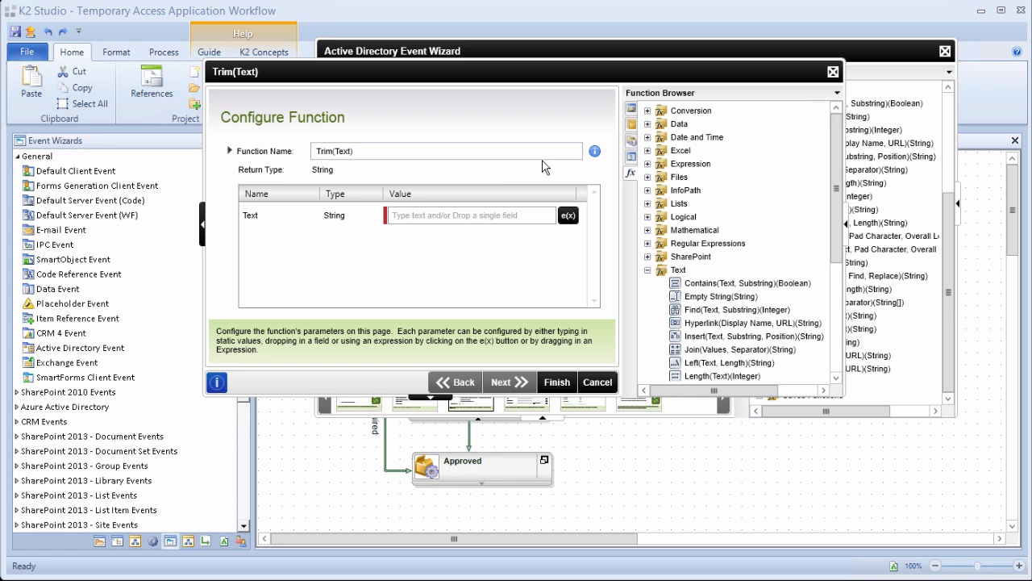
Trim the Temporary Access Request Full Name, append '(Temp)', and start a Trim for User Logon Name.
left_click(633, 142)
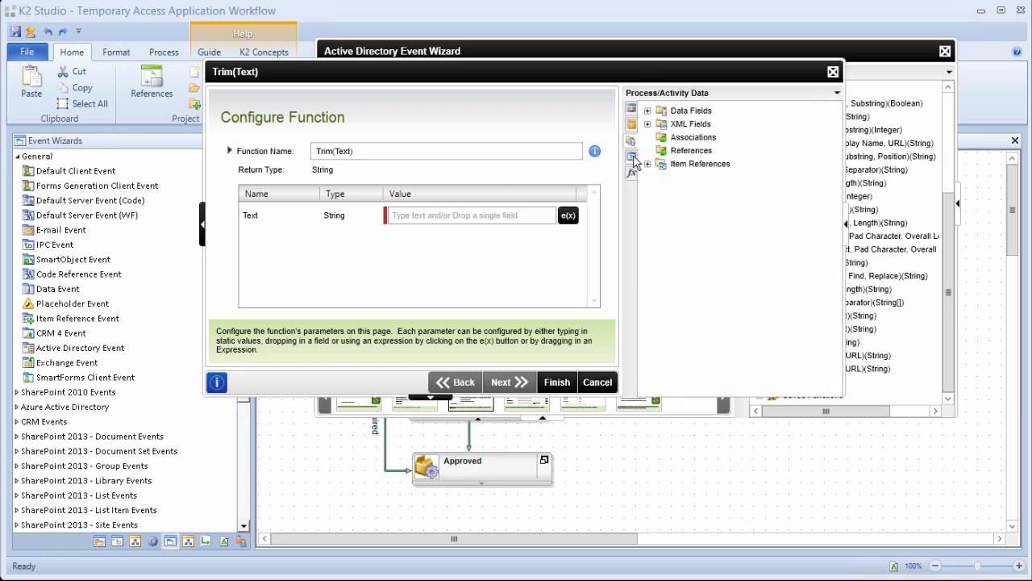
left_click(647, 164)
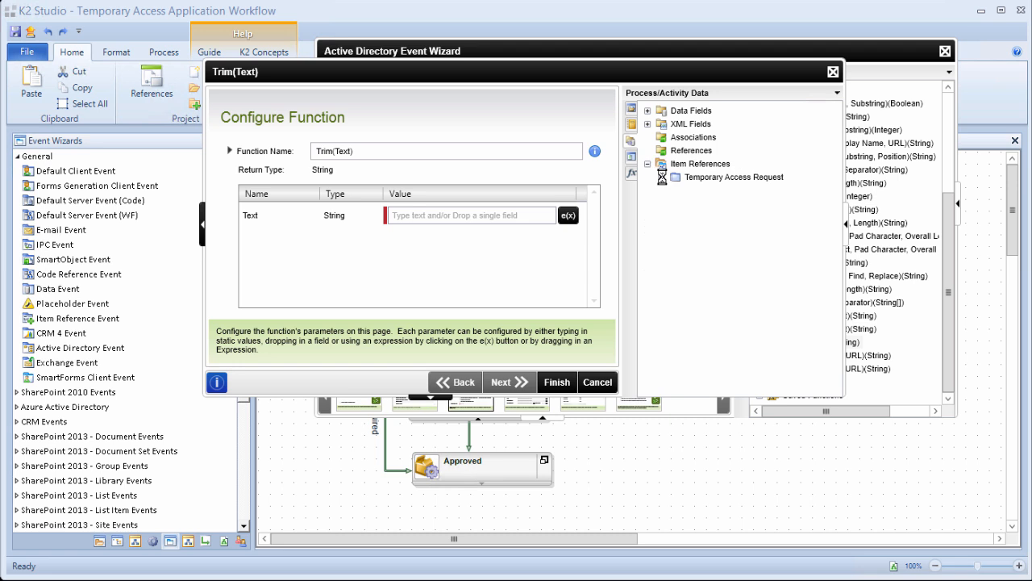
left_click(662, 176)
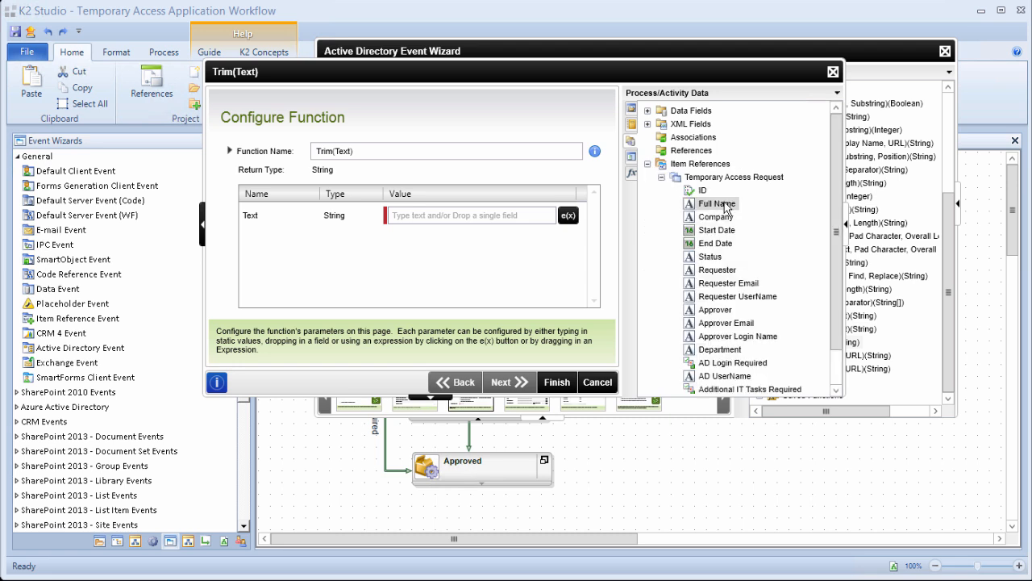
left_click_drag(725, 206, 486, 214)
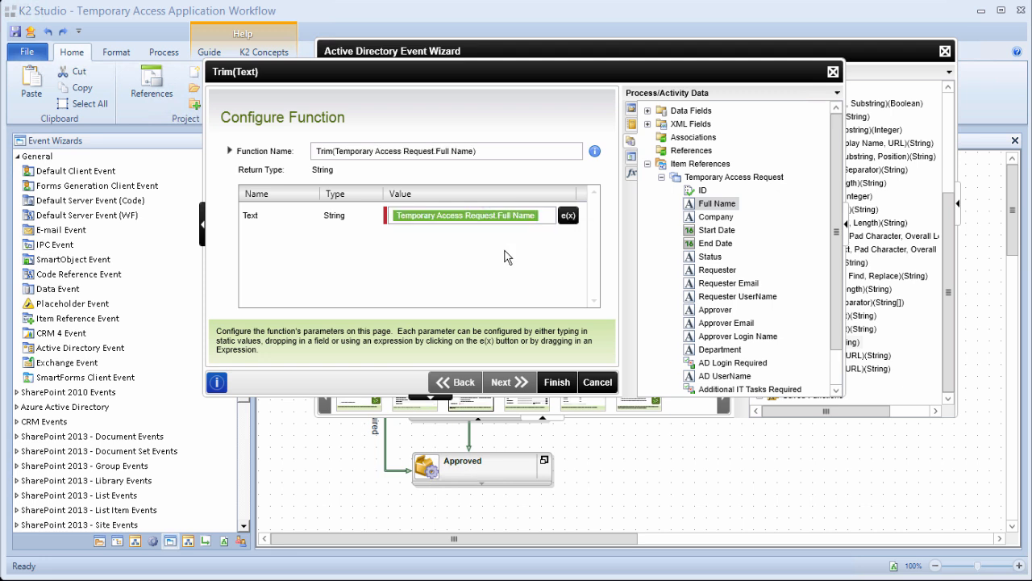
left_click(557, 381)
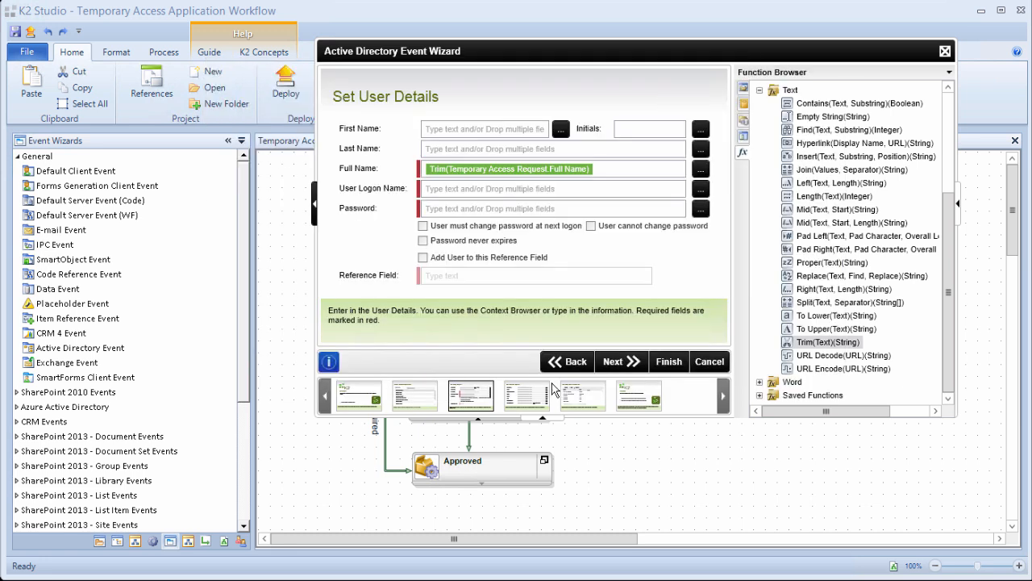
left_click(626, 171)
type("(Temp)")
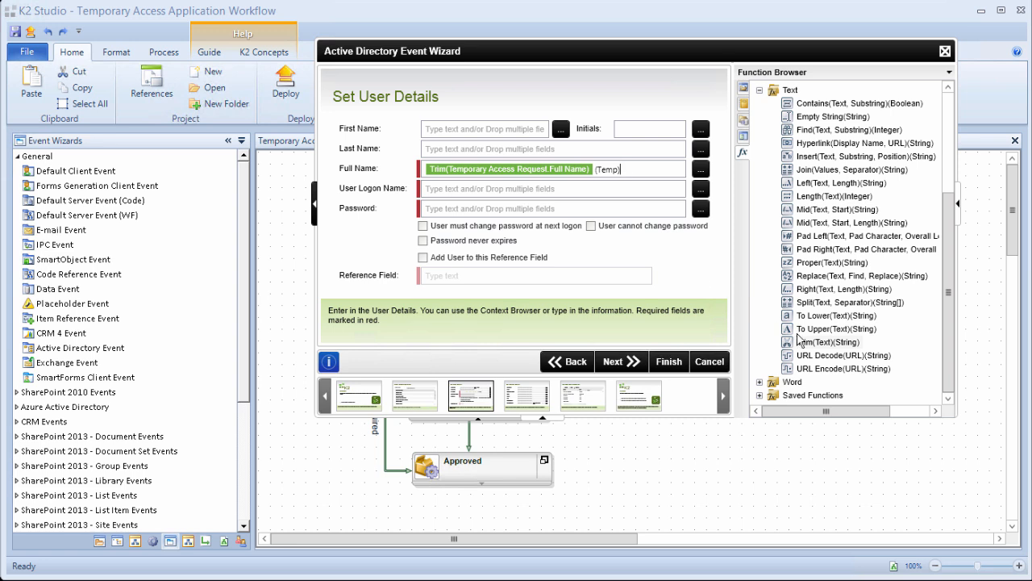
left_click_drag(819, 347, 538, 196)
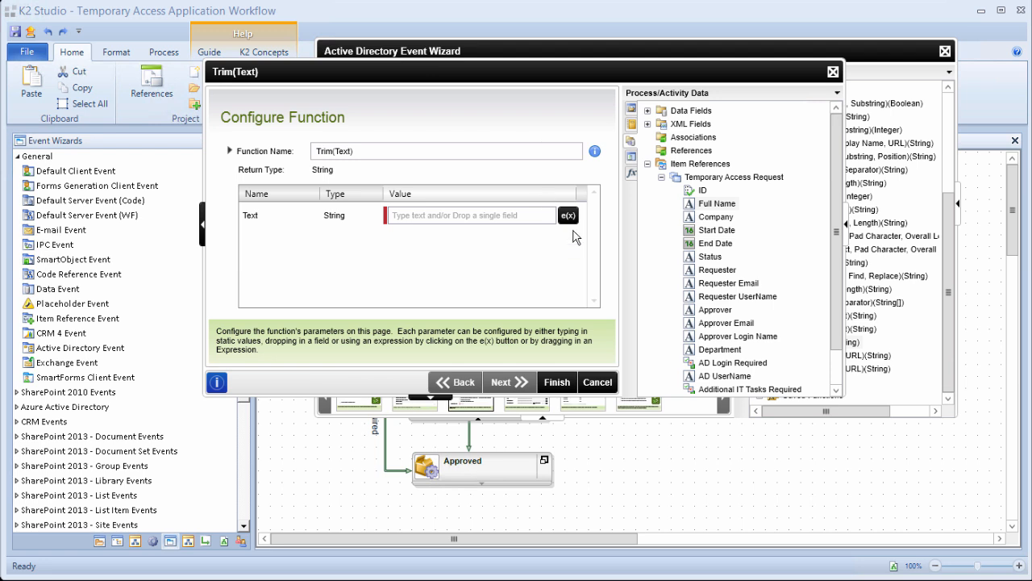
Set User Logon Name to Trim(Temporary Access Request.AD UserName) and enter an initial account password.
left_click_drag(718, 379, 517, 216)
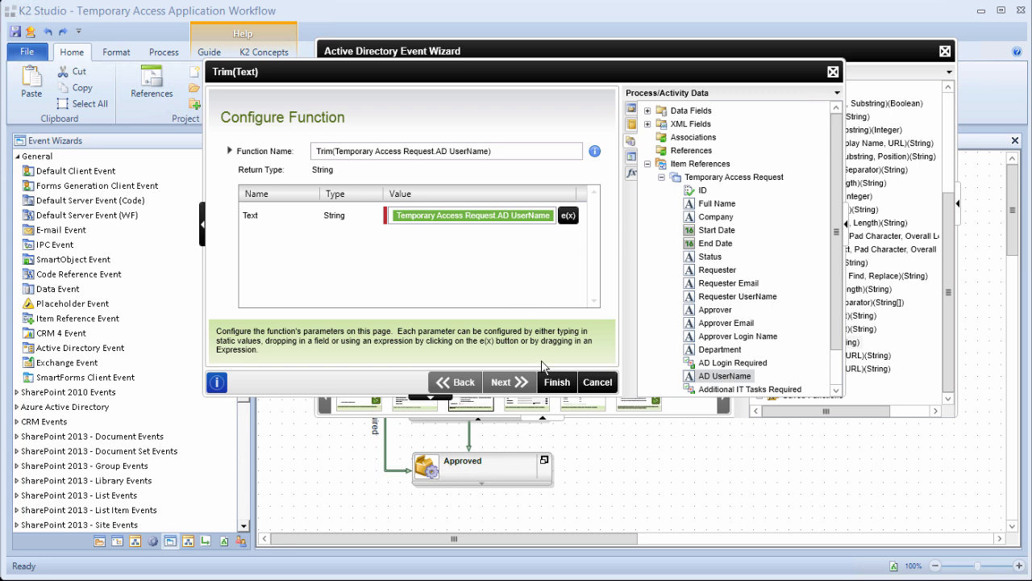
left_click(556, 381)
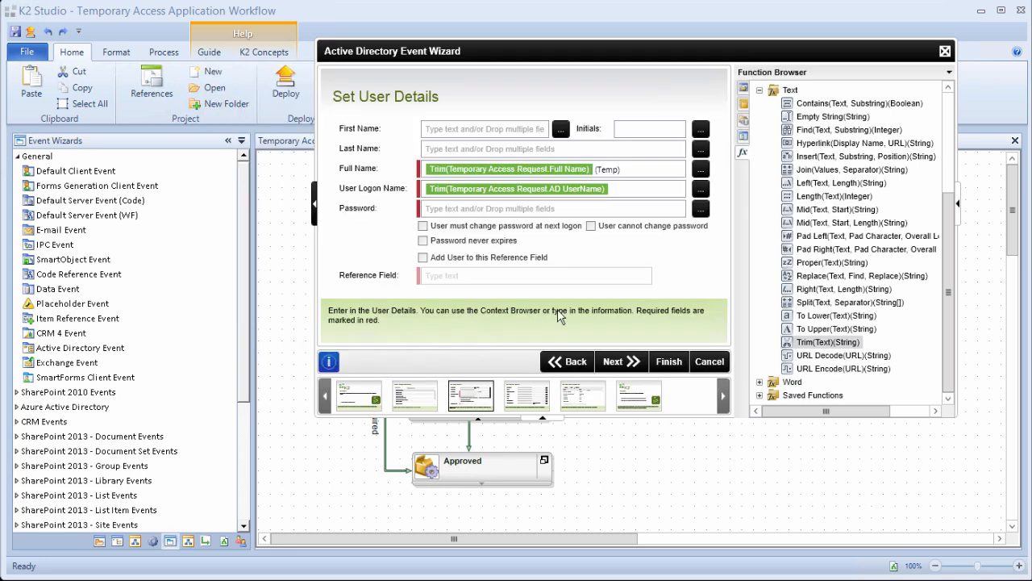
left_click(553, 208)
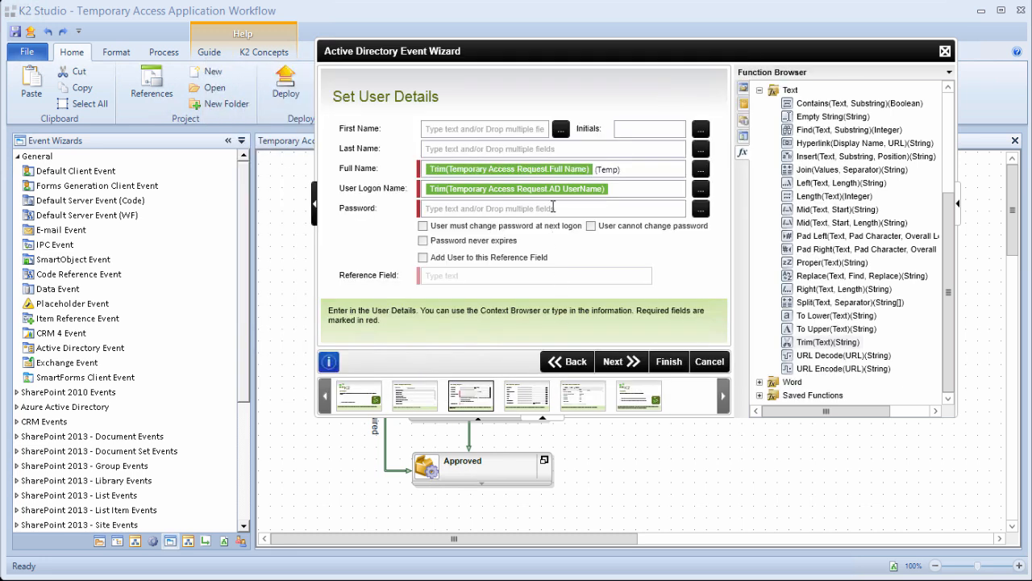
type("K2pass!")
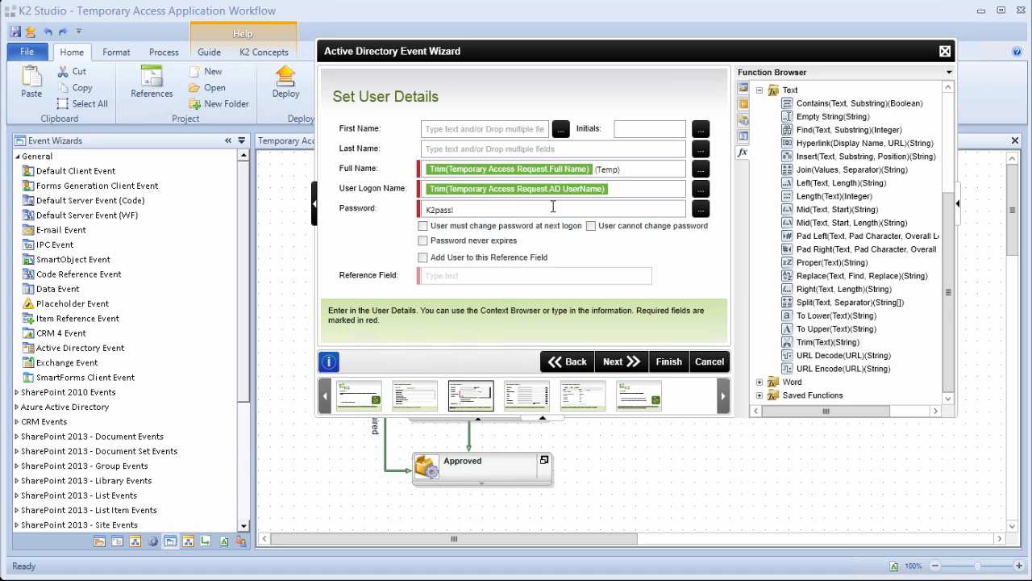
left_click(612, 362)
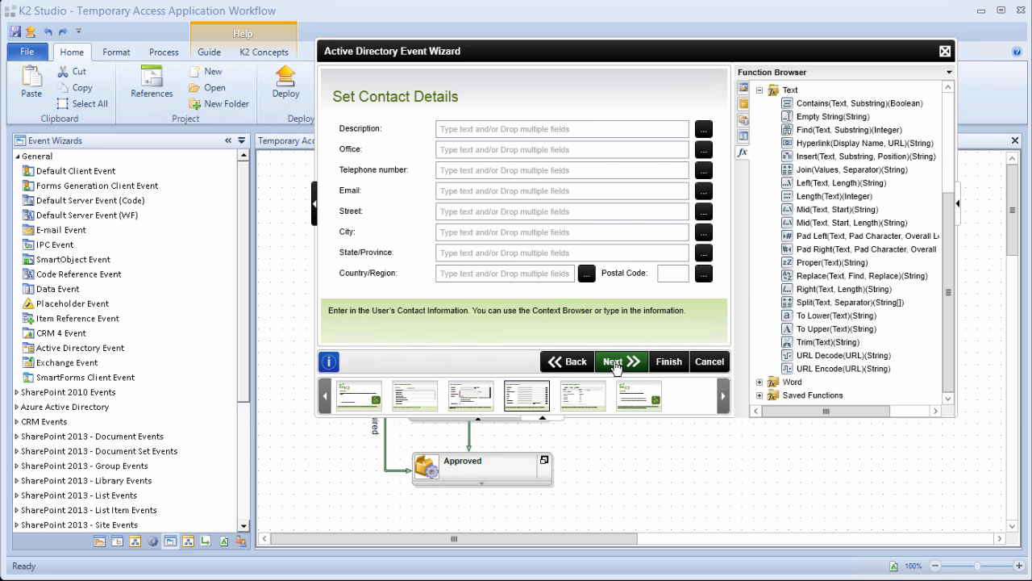
Skip the contact details and additional properties pages and finish the Create new Account event.
left_click(614, 364)
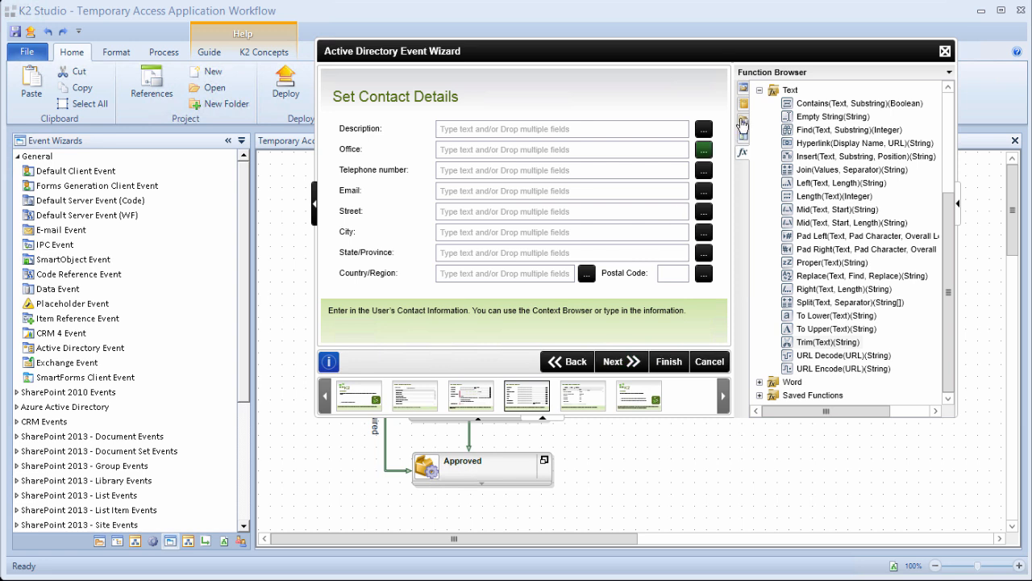
left_click(743, 124)
left_click(773, 157)
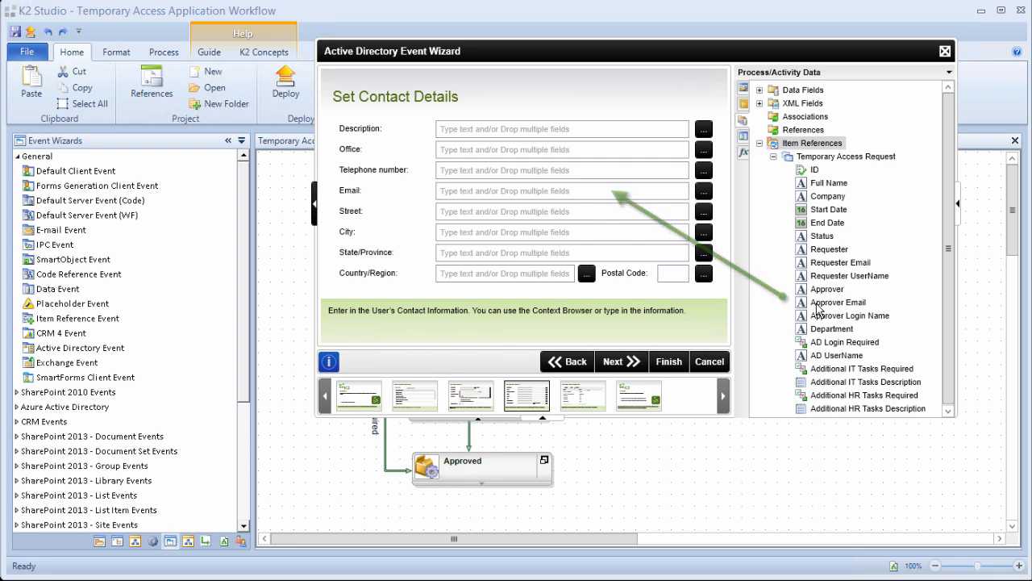
left_click(633, 362)
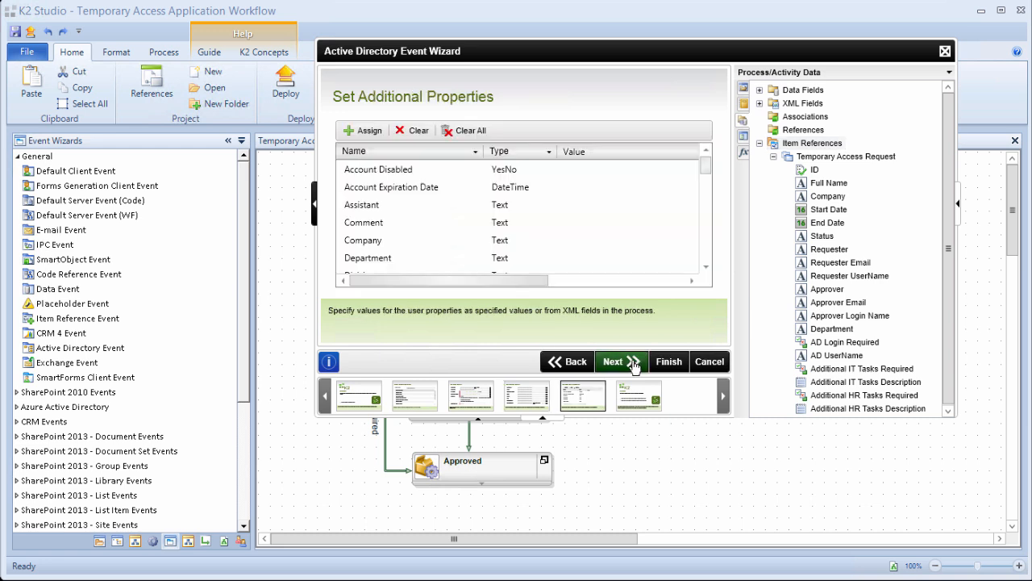
left_click(634, 362)
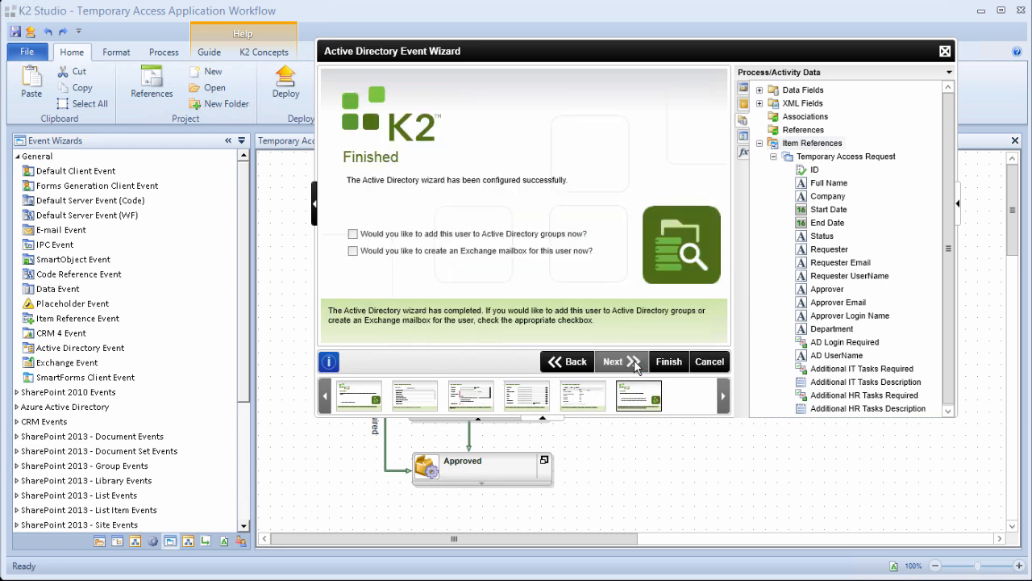
left_click(667, 362)
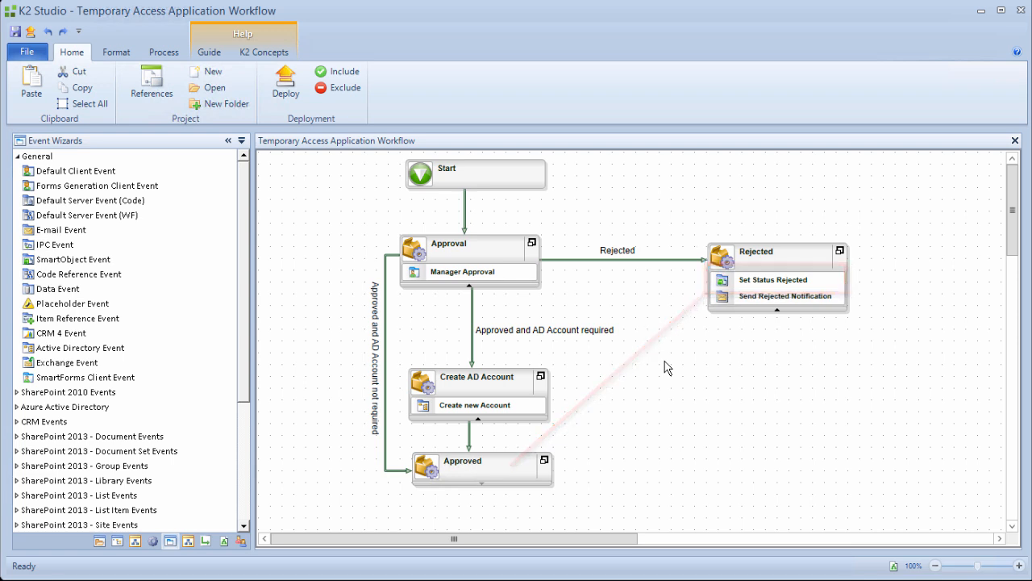
Paste a copy of the Set Status Rejected event into the Approved activity and expand it.
right_click(762, 286)
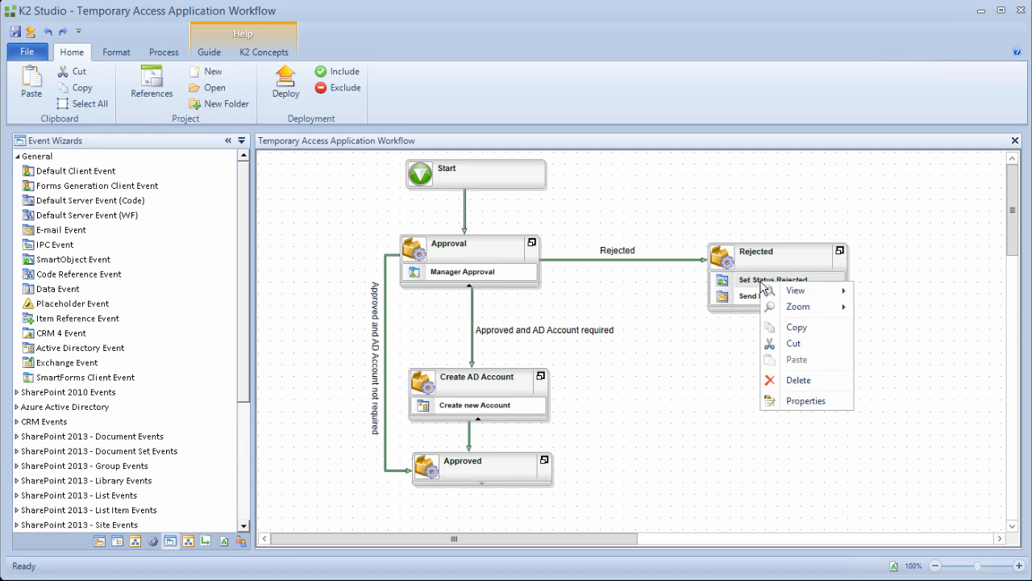
left_click(803, 328)
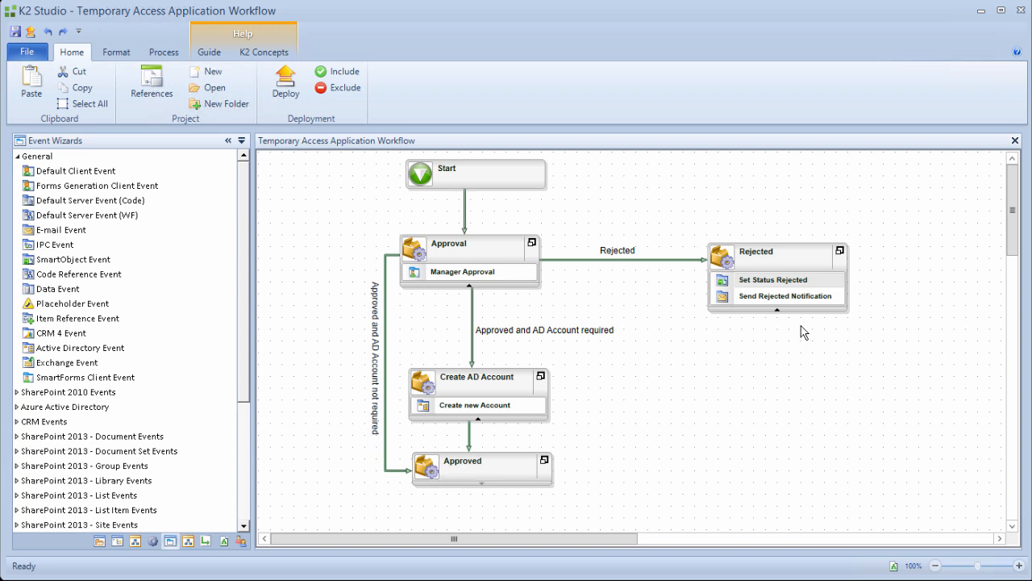
right_click(455, 479)
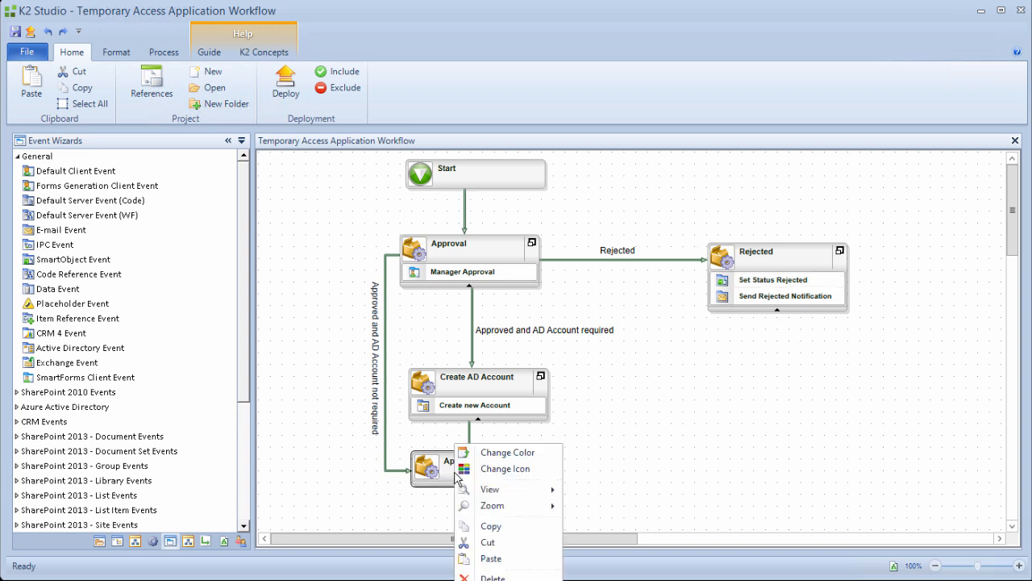
left_click(488, 558)
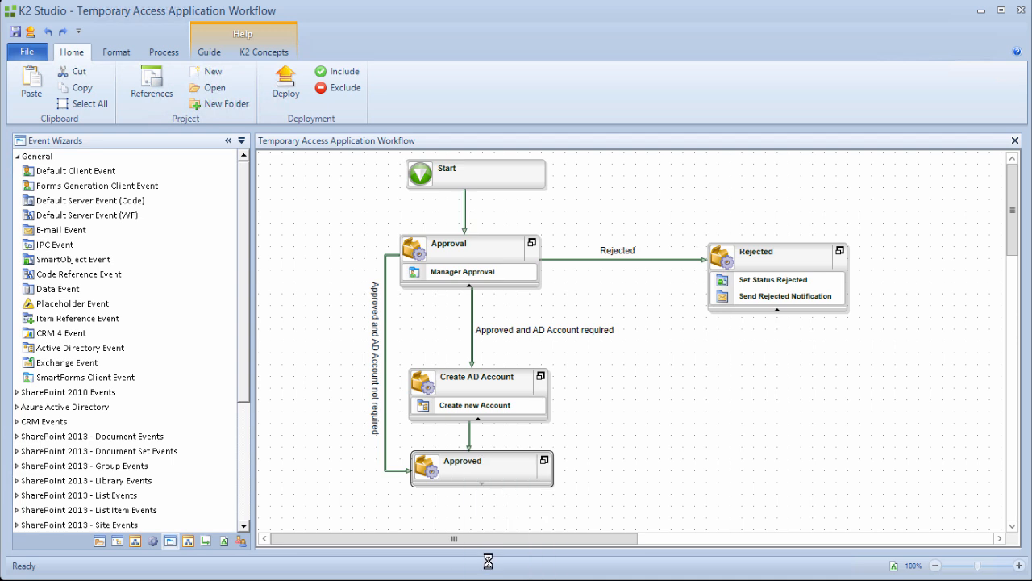
left_click(483, 486)
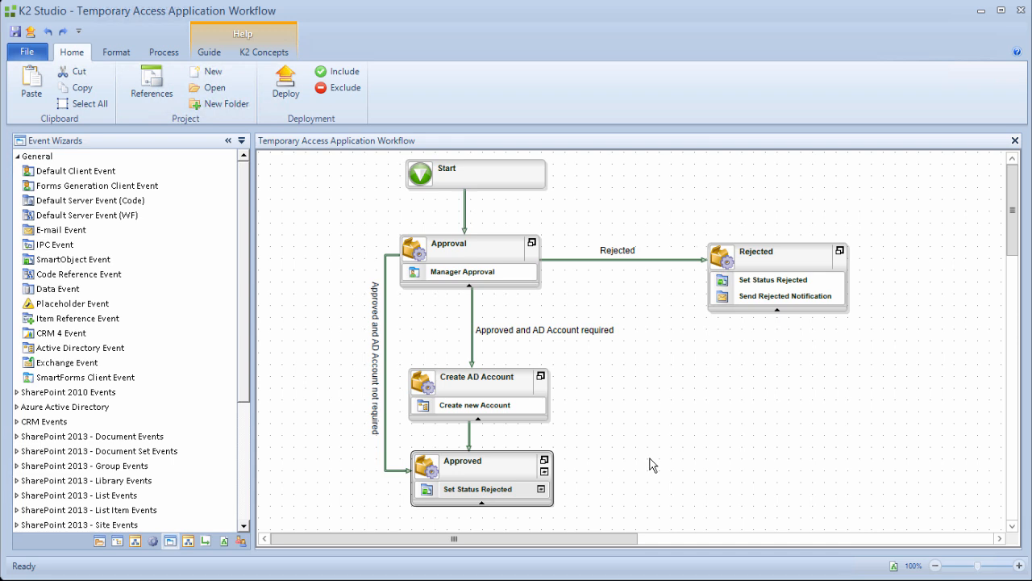
mouse_move(1013, 216)
left_mouse_down()
mouse_move(1014, 243)
mouse_move(1014, 230)
left_mouse_up()
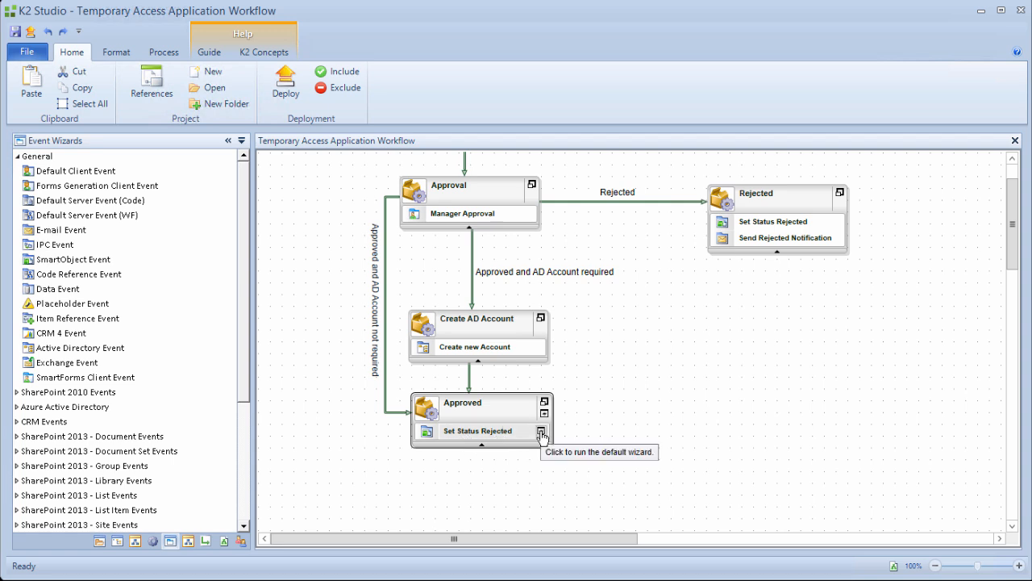
In the pasted event's wizard, change the Status input mapping from Rejected to Approved.
left_click(541, 432)
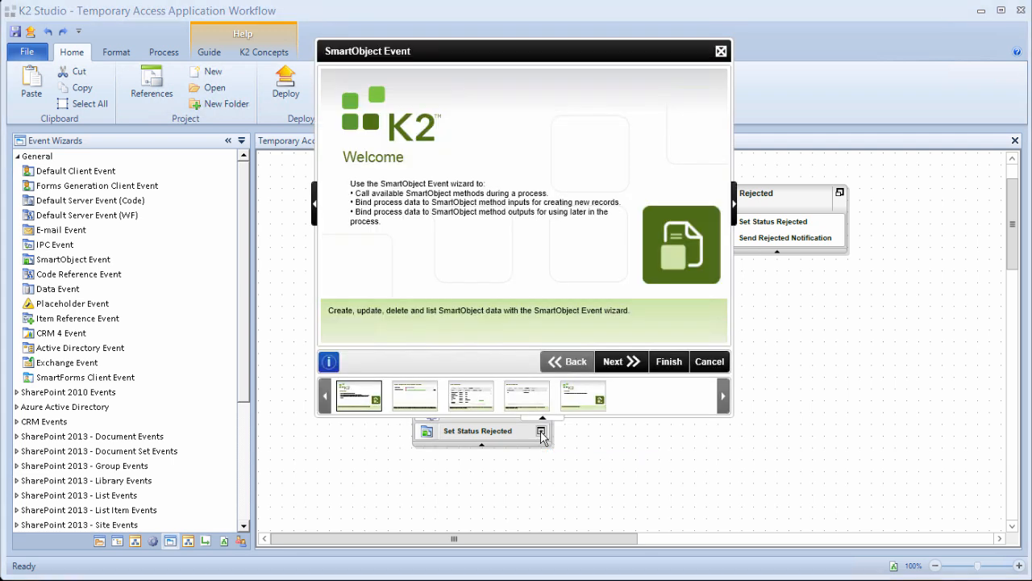
left_click(621, 365)
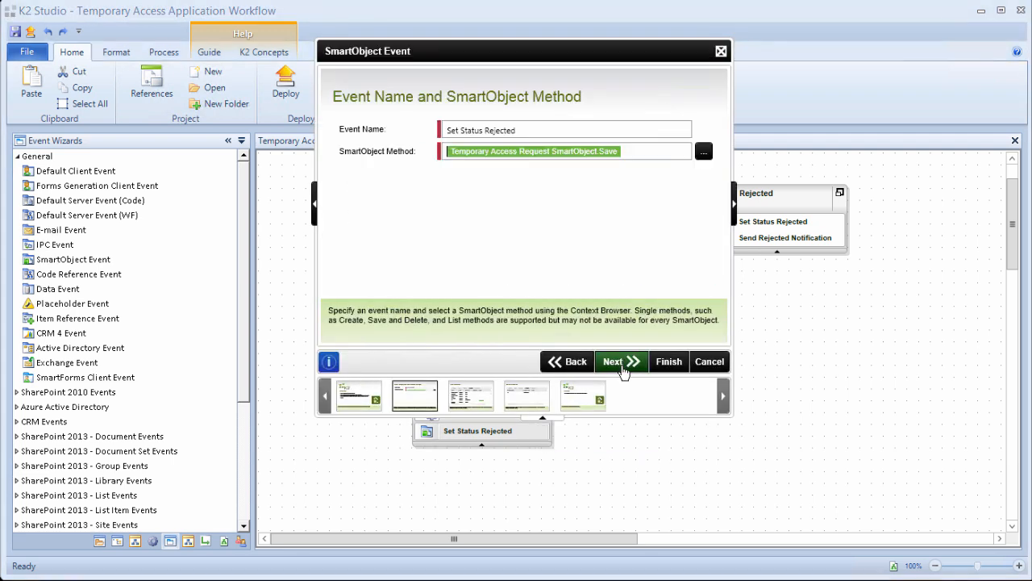
left_click(622, 365)
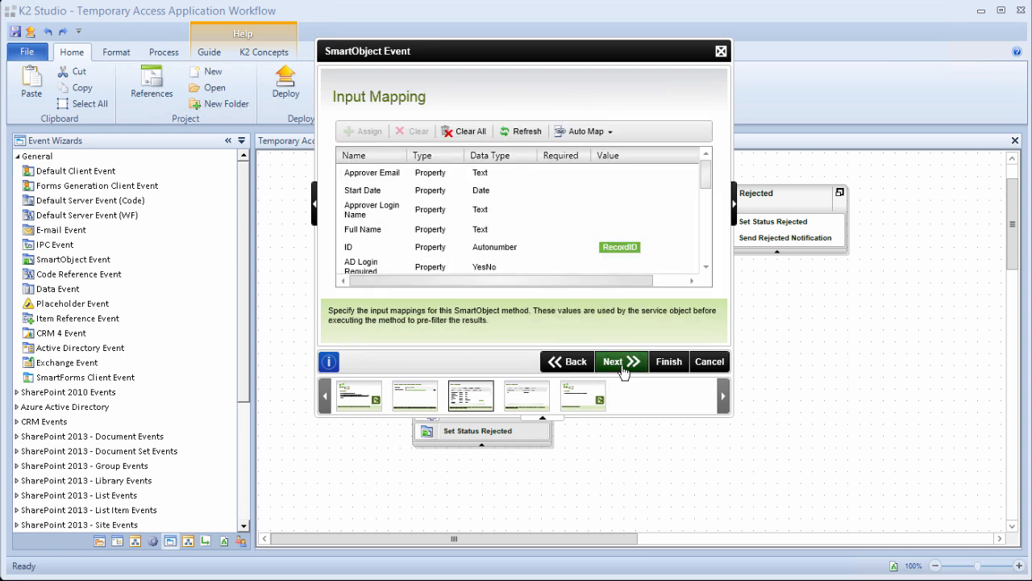
scroll(704, 196, "down", 1)
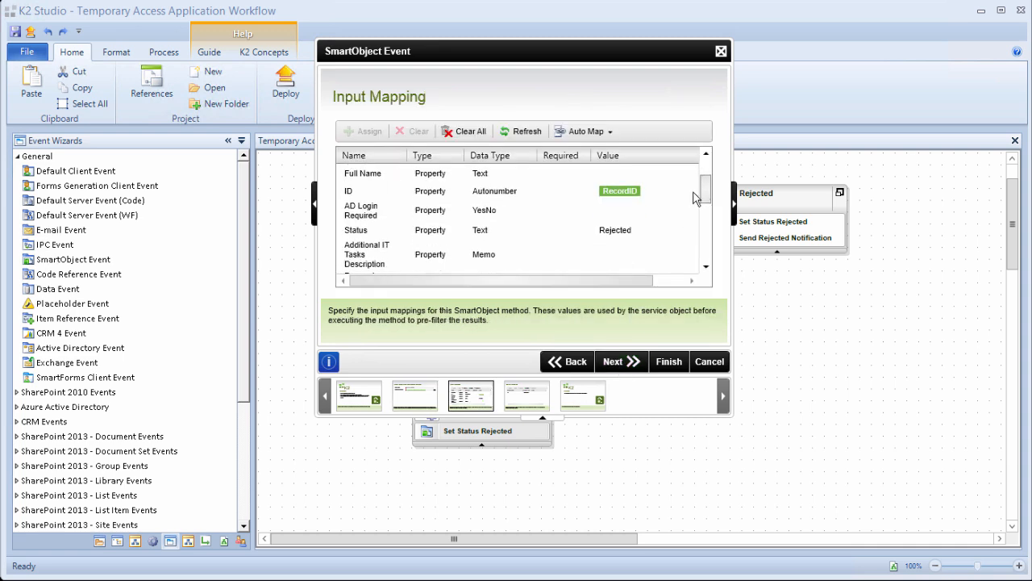
left_click(629, 232)
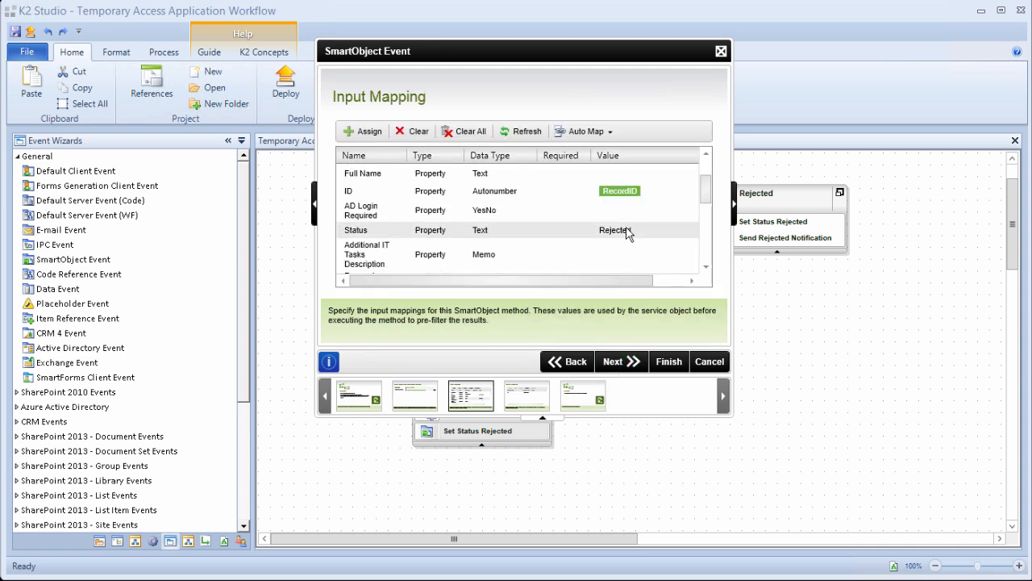
left_click(377, 135)
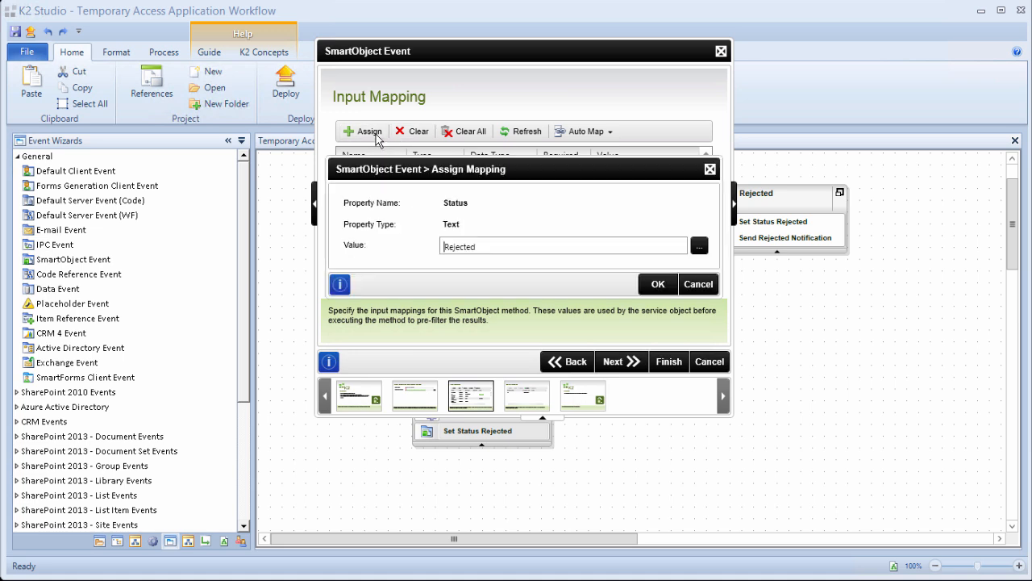
double_click(460, 244)
type("Approved")
left_click(657, 284)
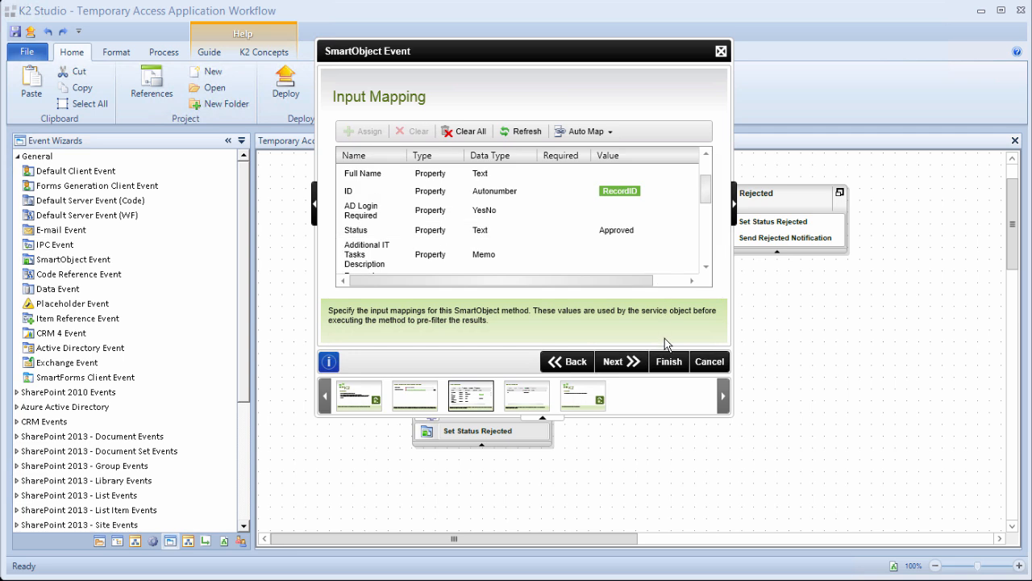
left_click(667, 363)
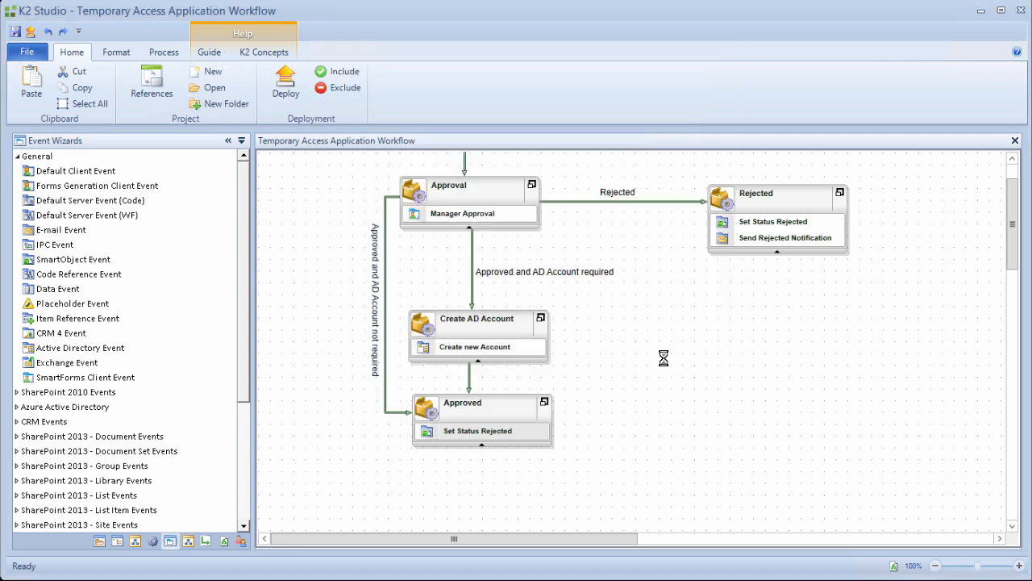
Rename the Approved activity's event to 'Set Status Approved' and save the project.
left_click(499, 432)
type("Se")
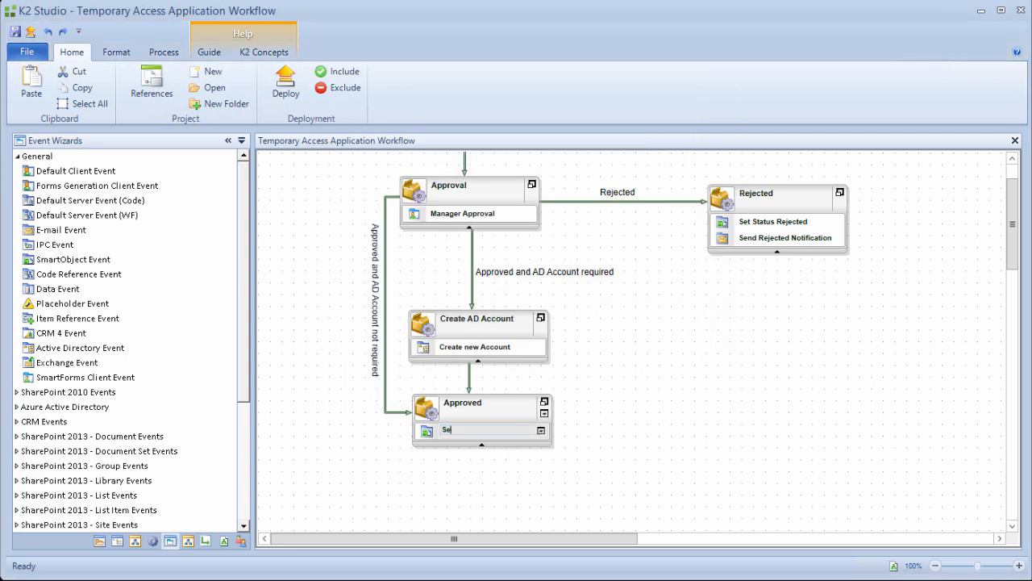
type("t Status Approved")
key("Return")
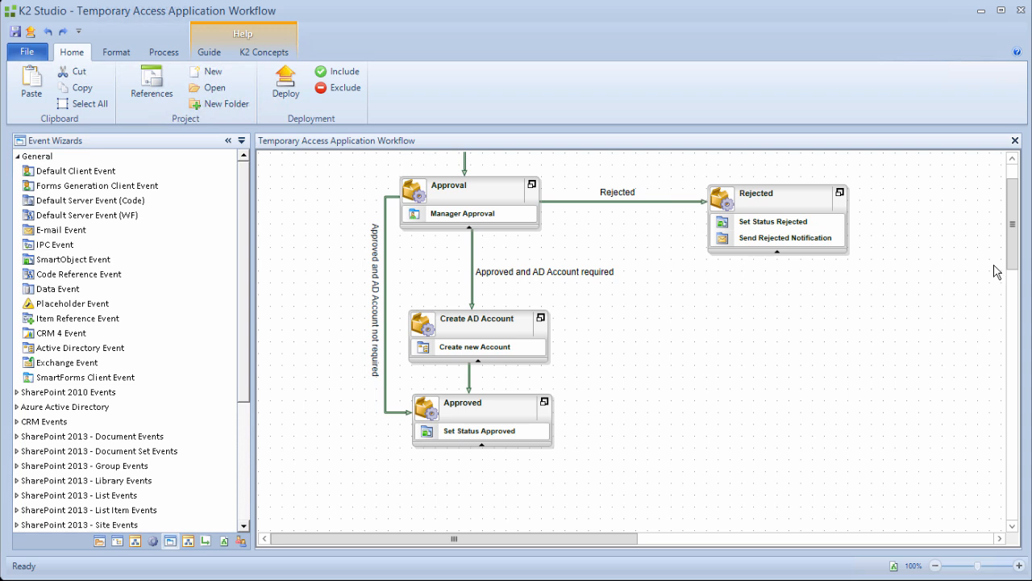
left_click_drag(1013, 225, 1013, 211)
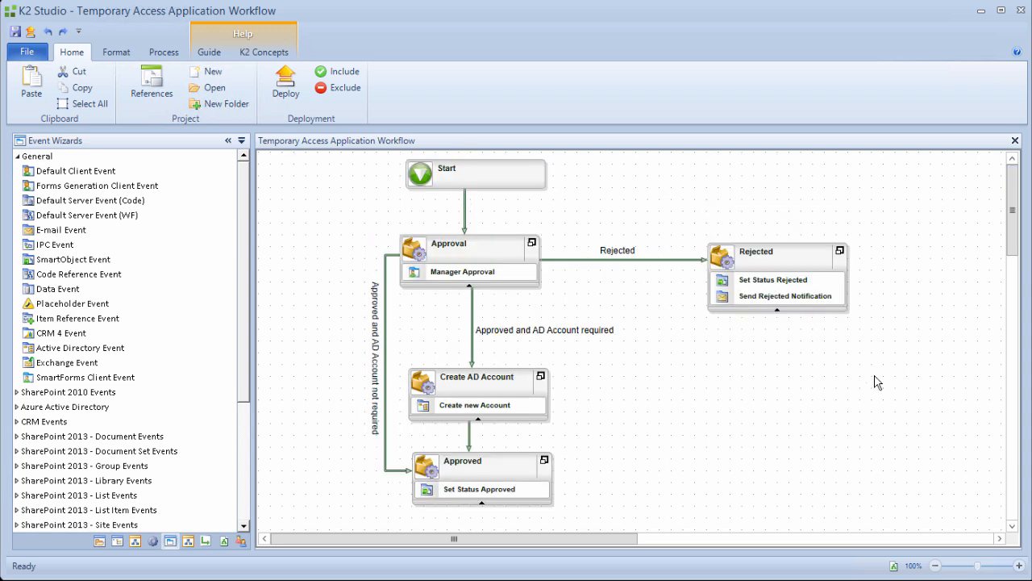
left_click(29, 53)
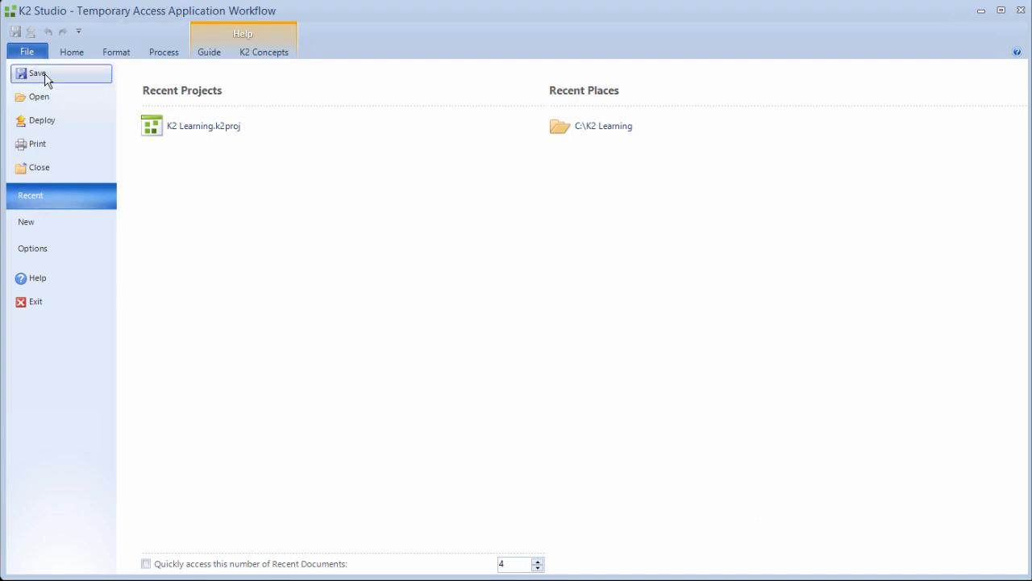
left_click(36, 74)
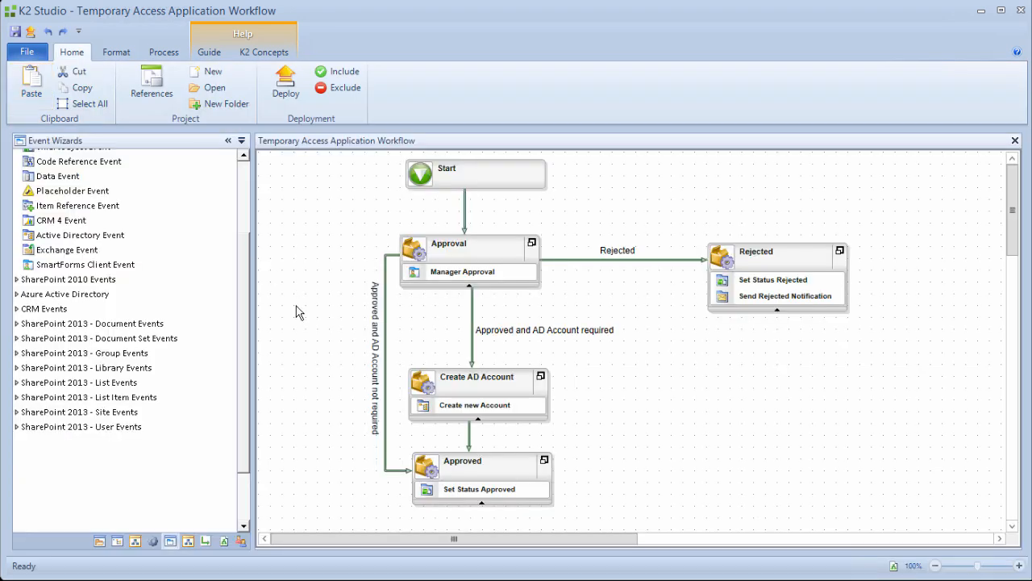